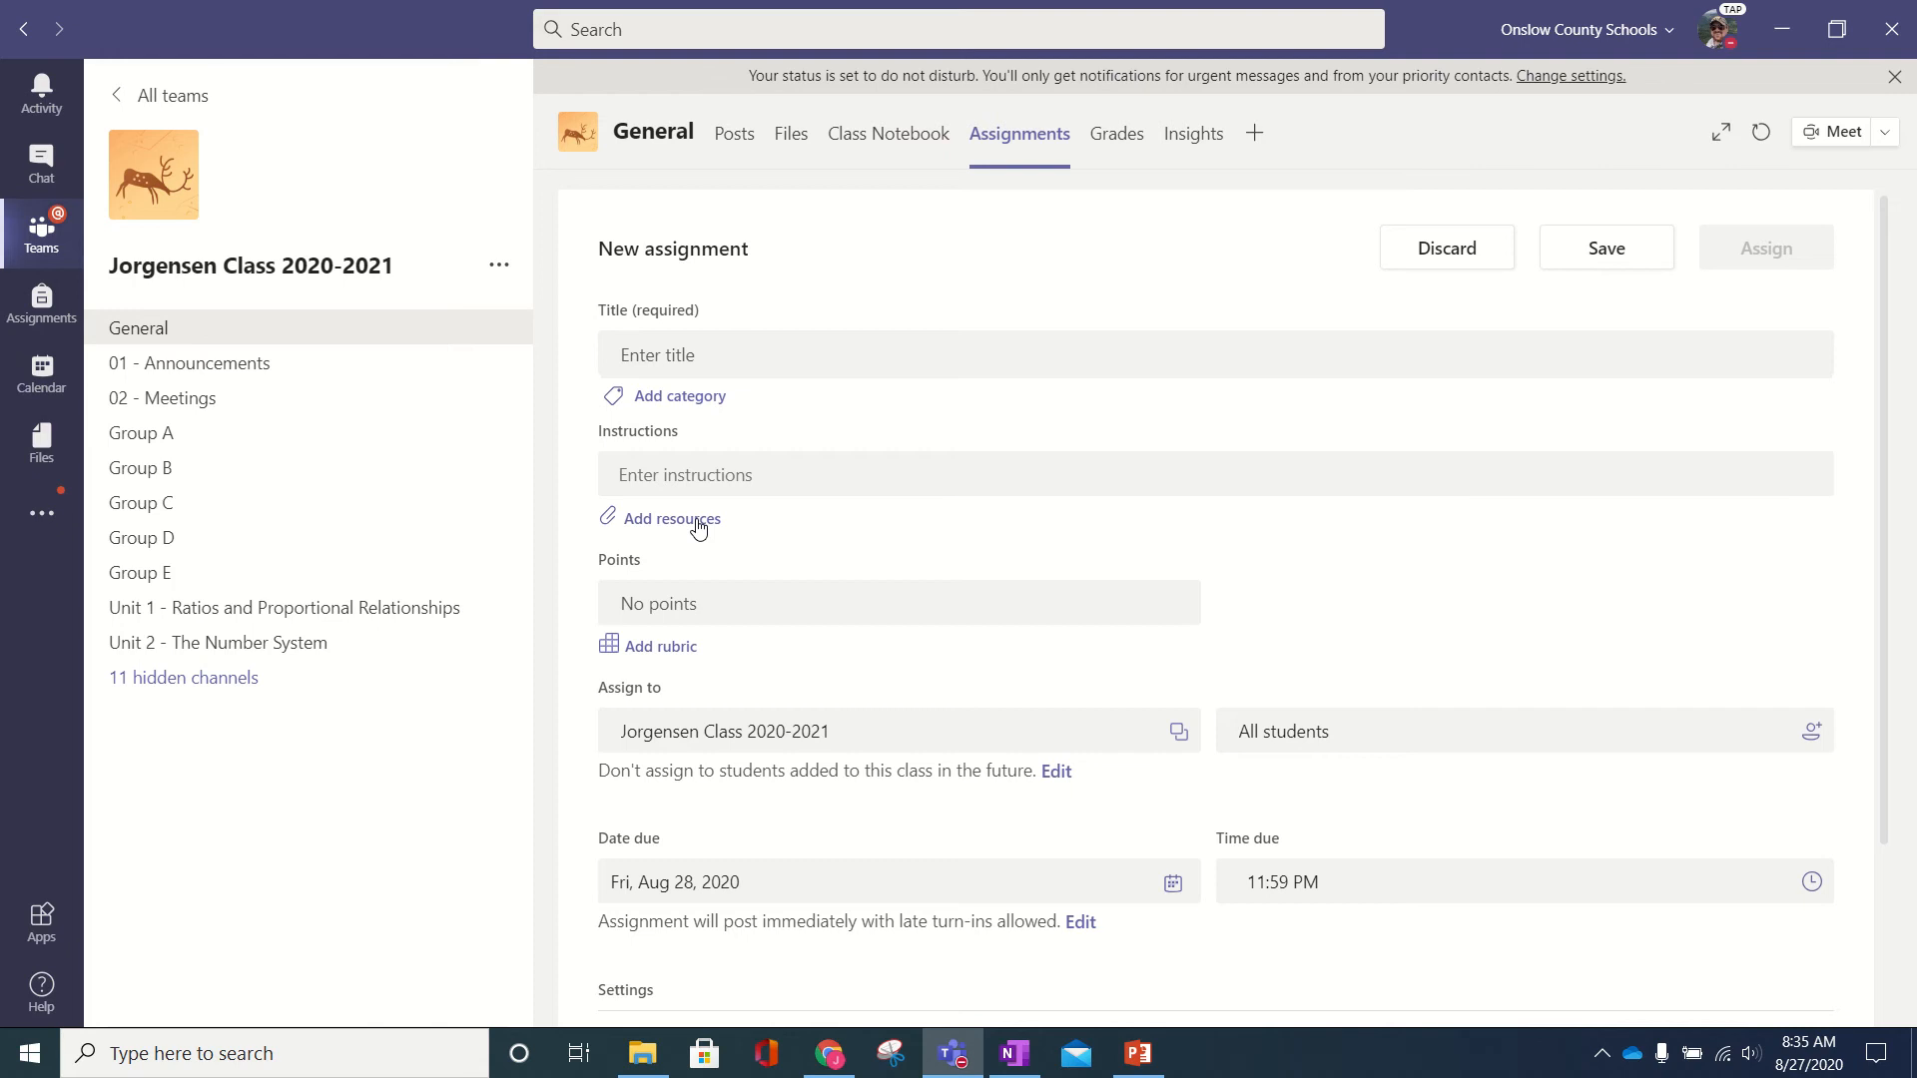
- Dismiss the resource picker and open the General channel's Class Notebook at its Welcome page
left_click(698, 519)
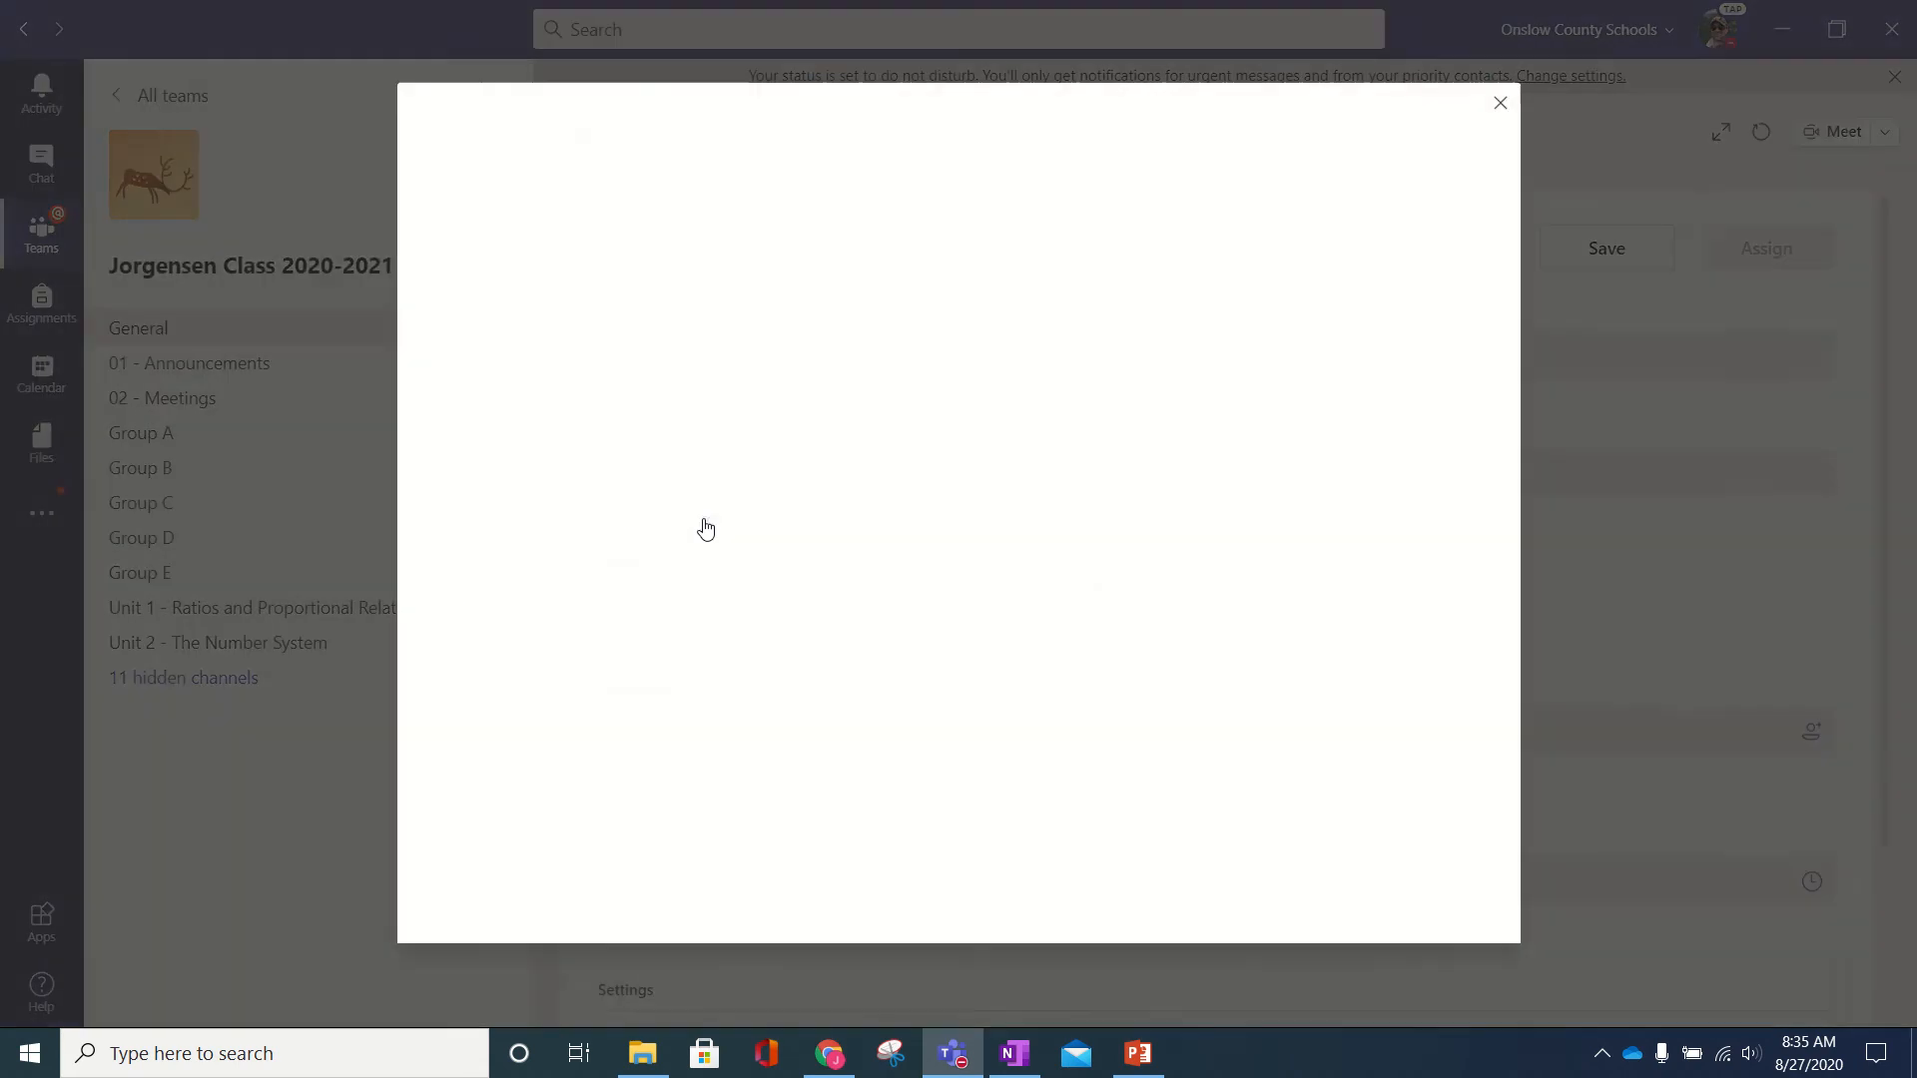
left_click(1500, 108)
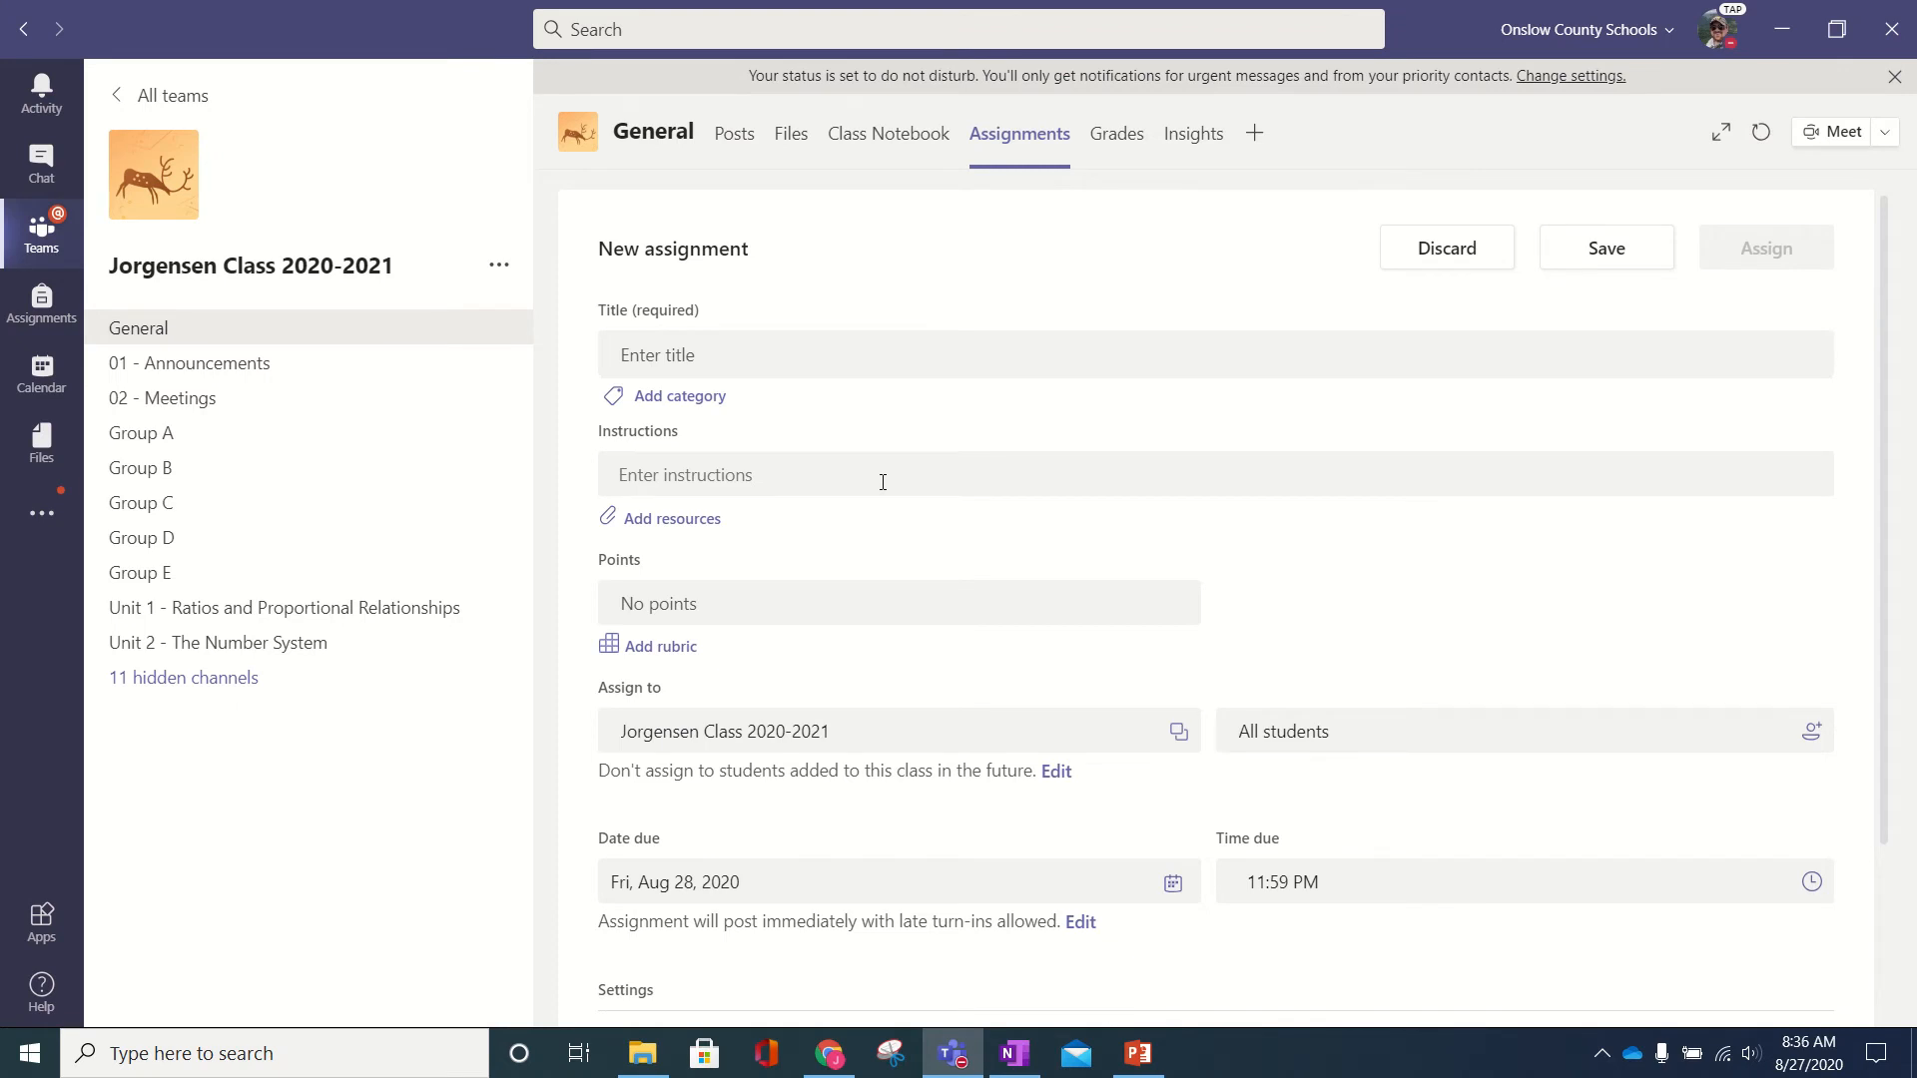
left_click(888, 150)
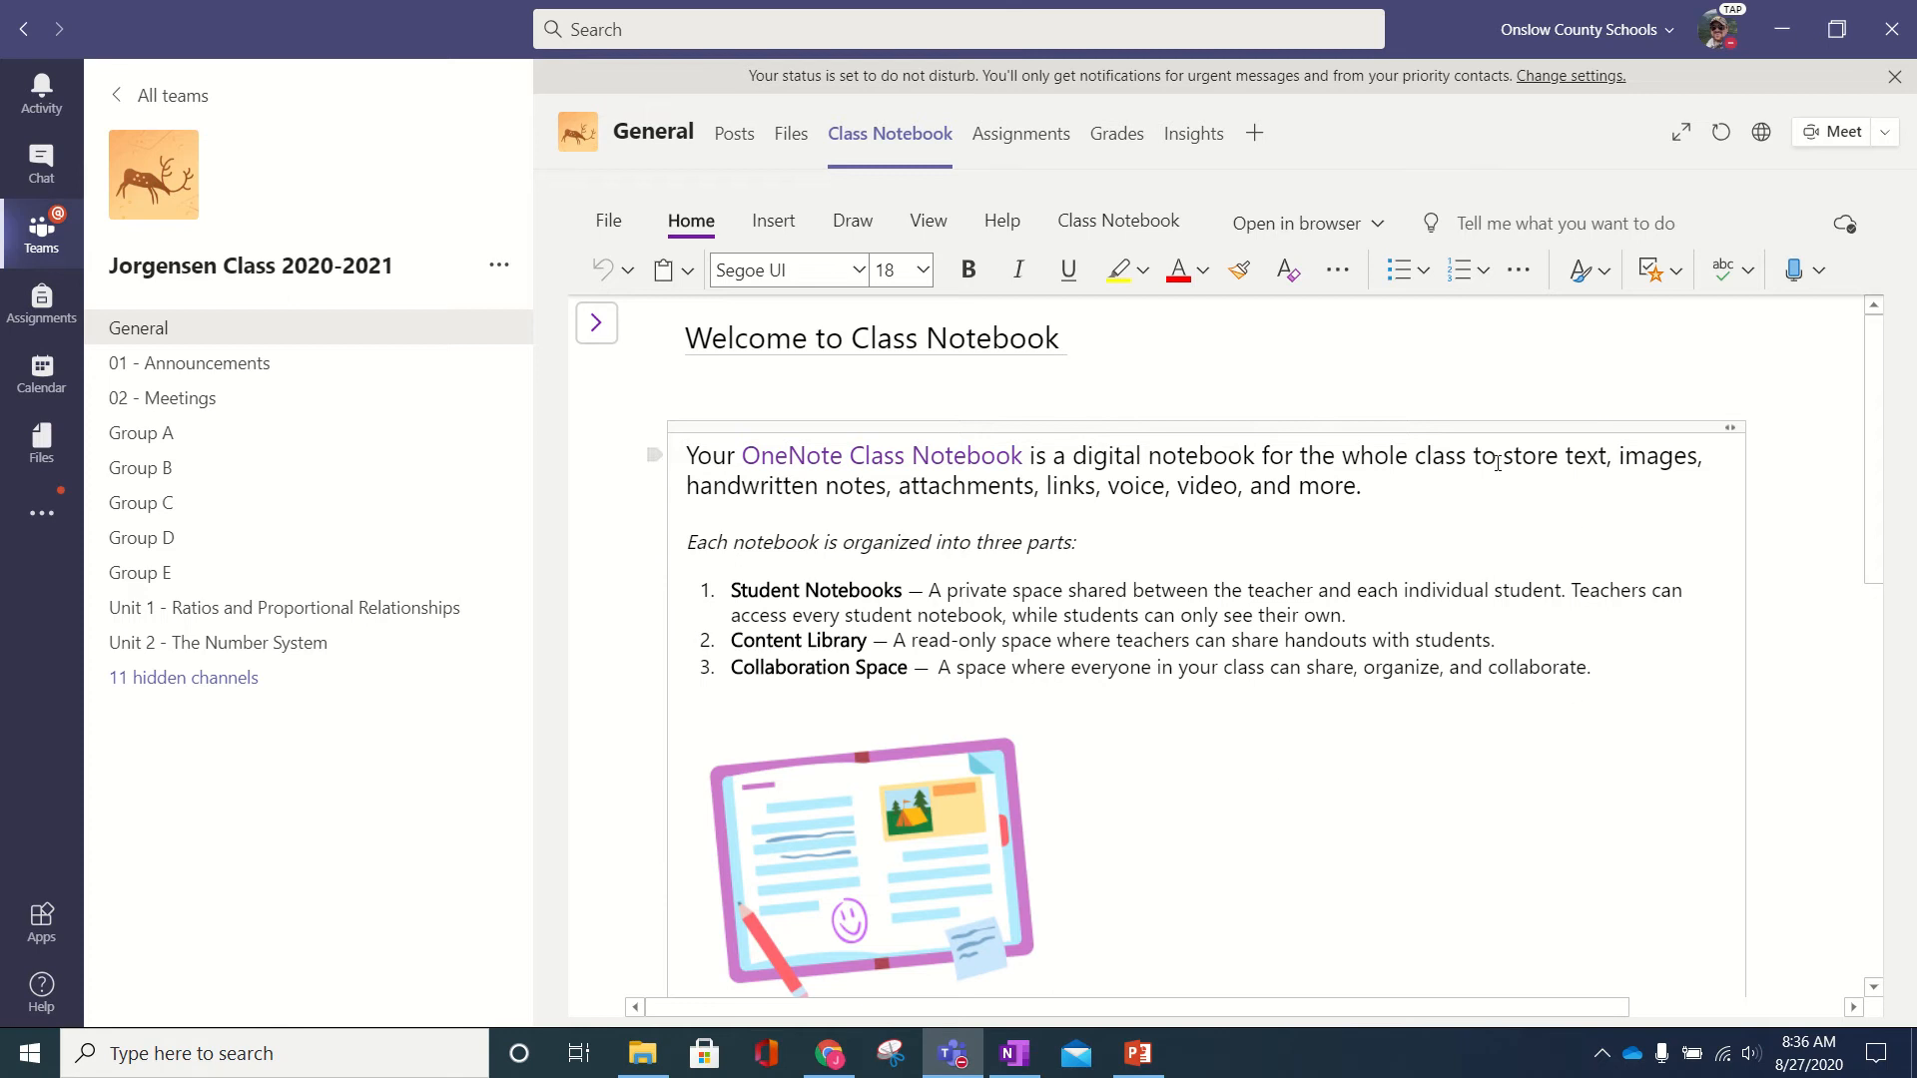
- Expand the notebook pane and open the class notebook in the OneNote for Windows 10 app
left_click(596, 323)
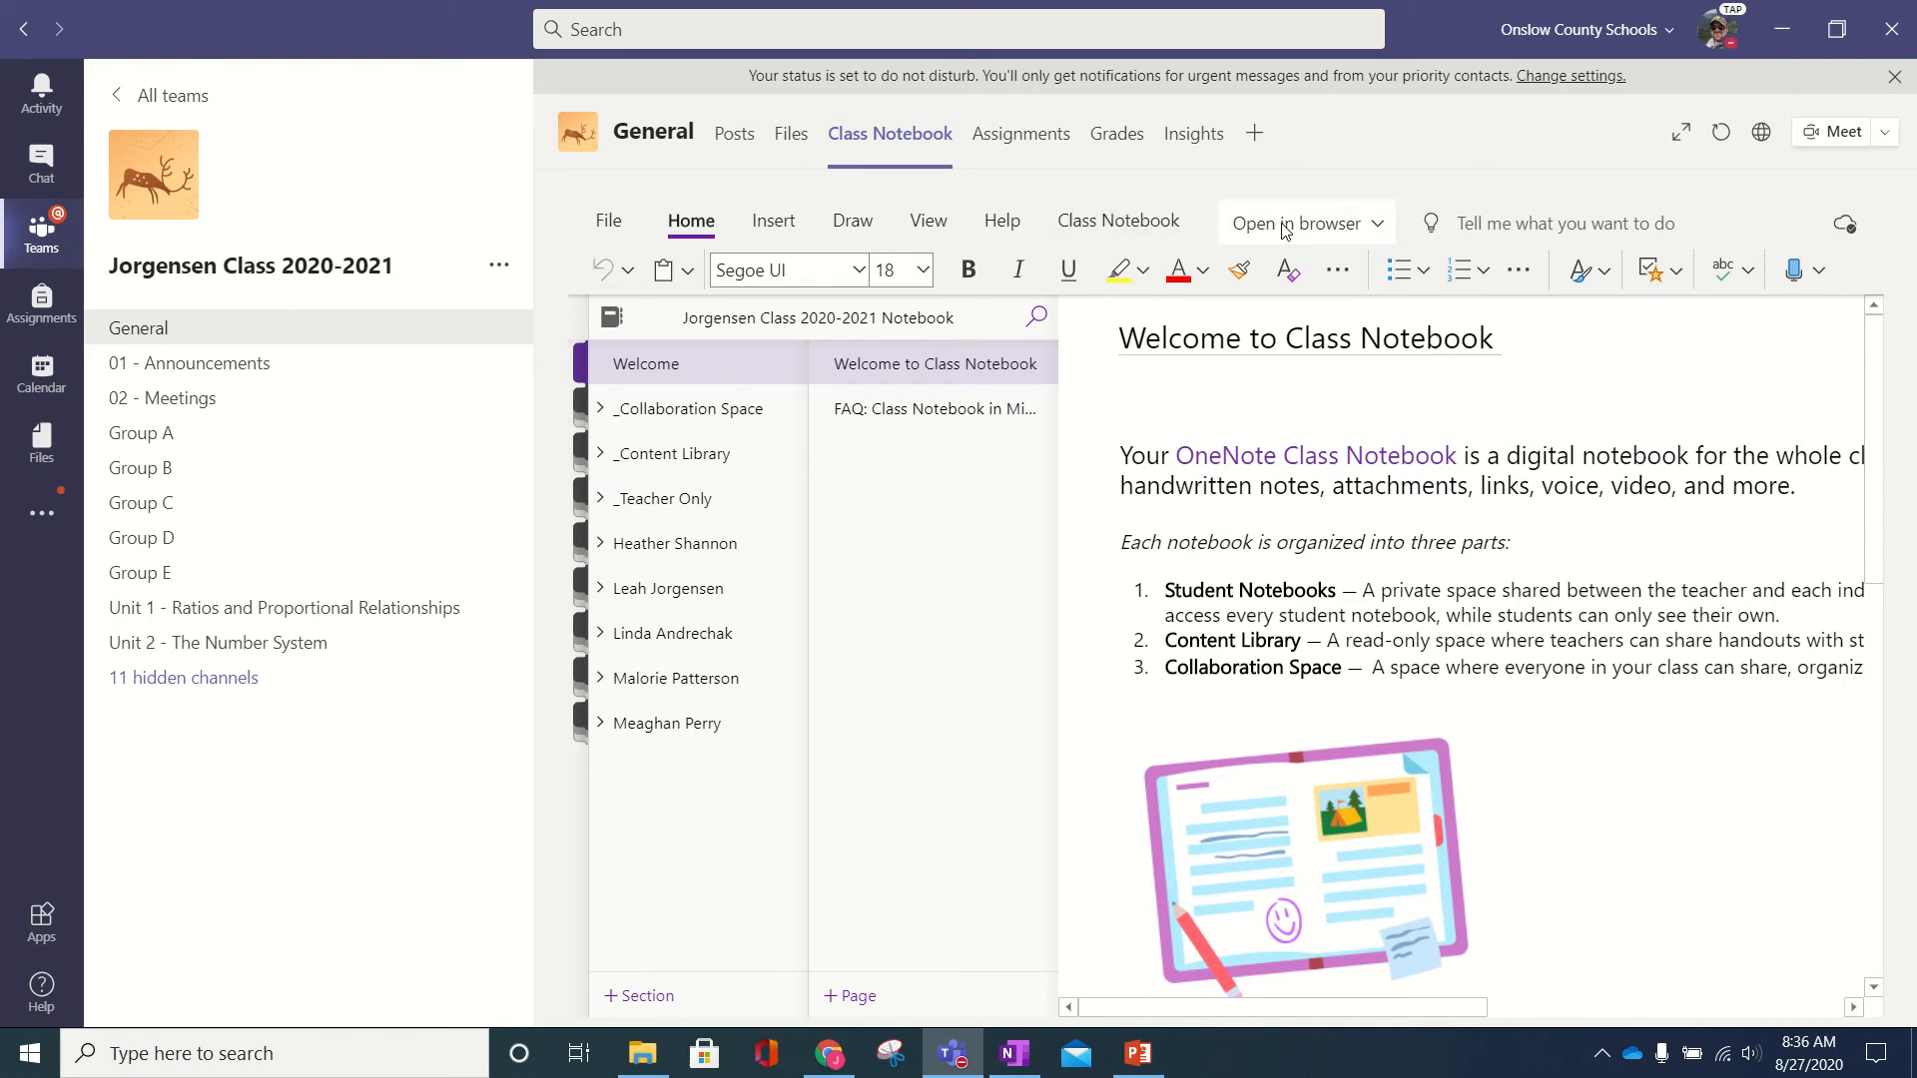
left_click(1248, 226)
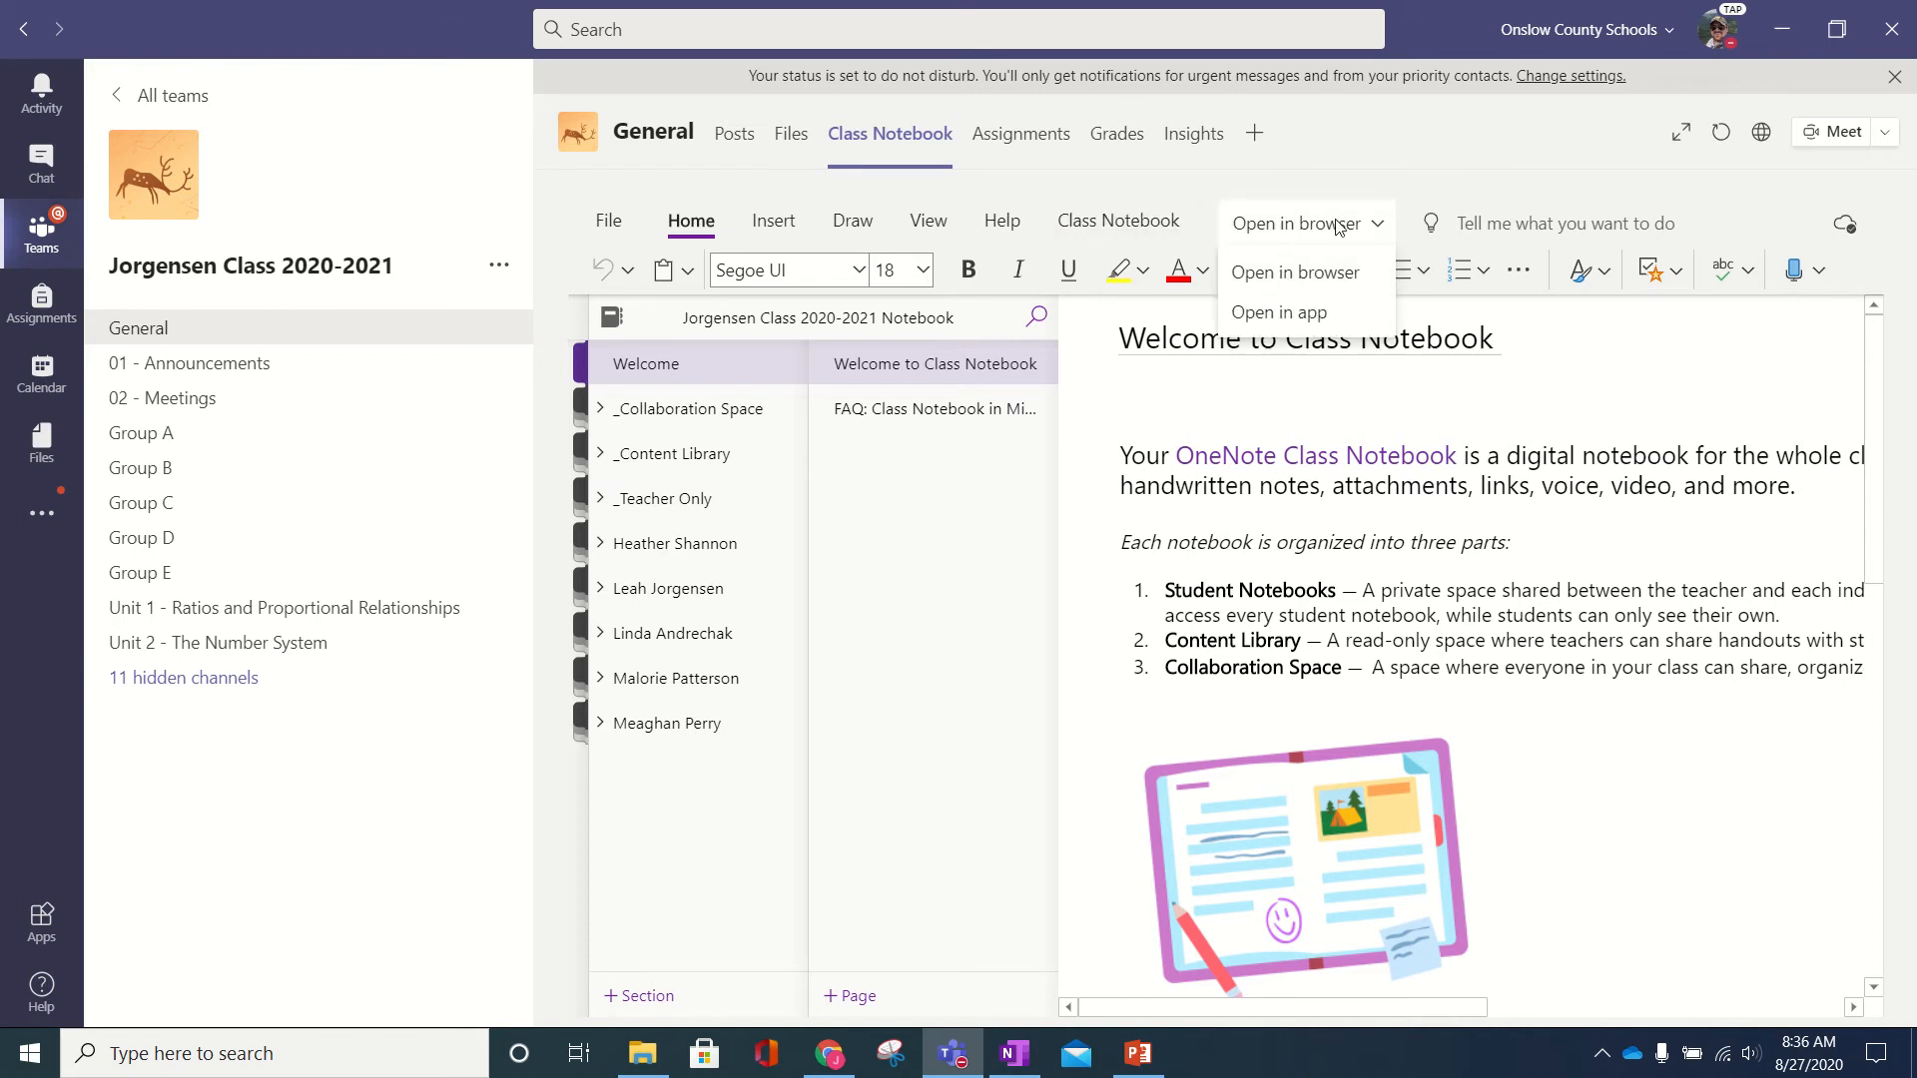
left_click(1326, 315)
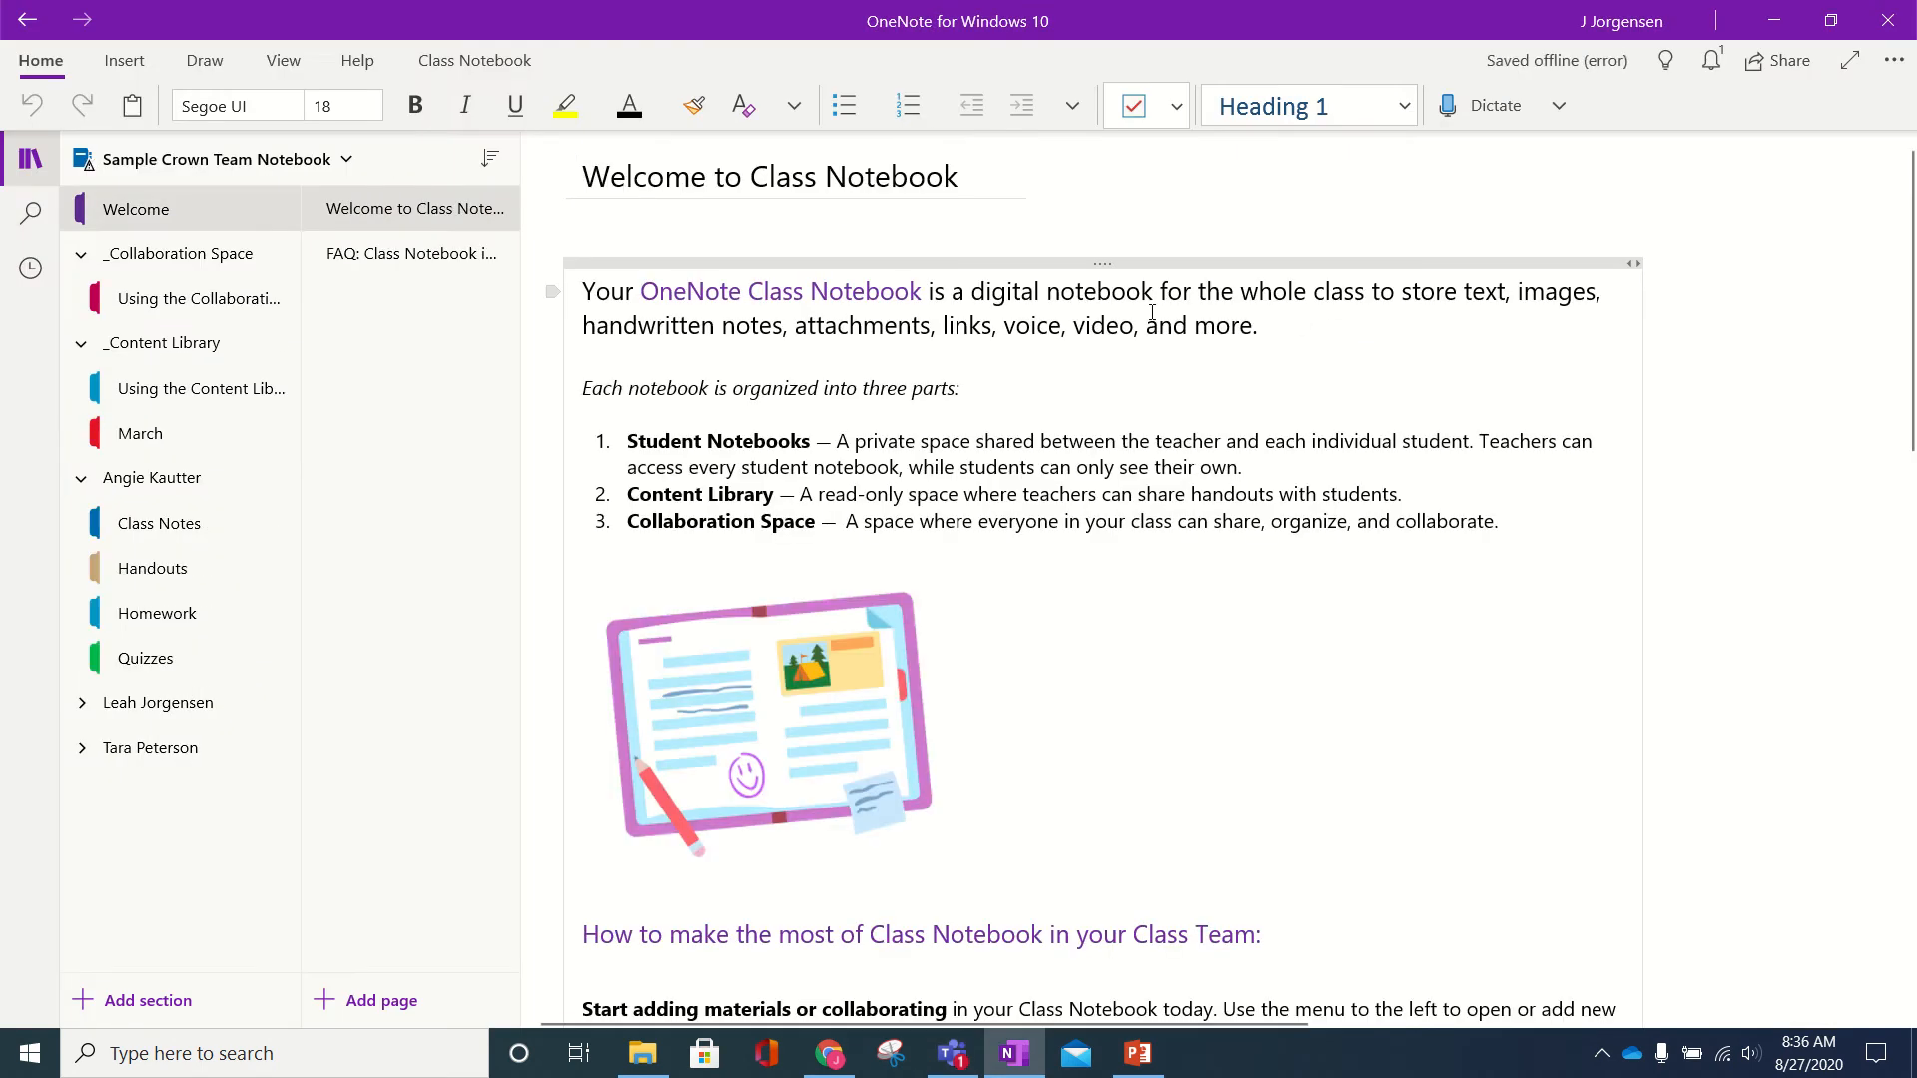
- Switch to the class's 2020-2021 notebook, at the Content Library's Unit 2 Untitled page
left_click(294, 155)
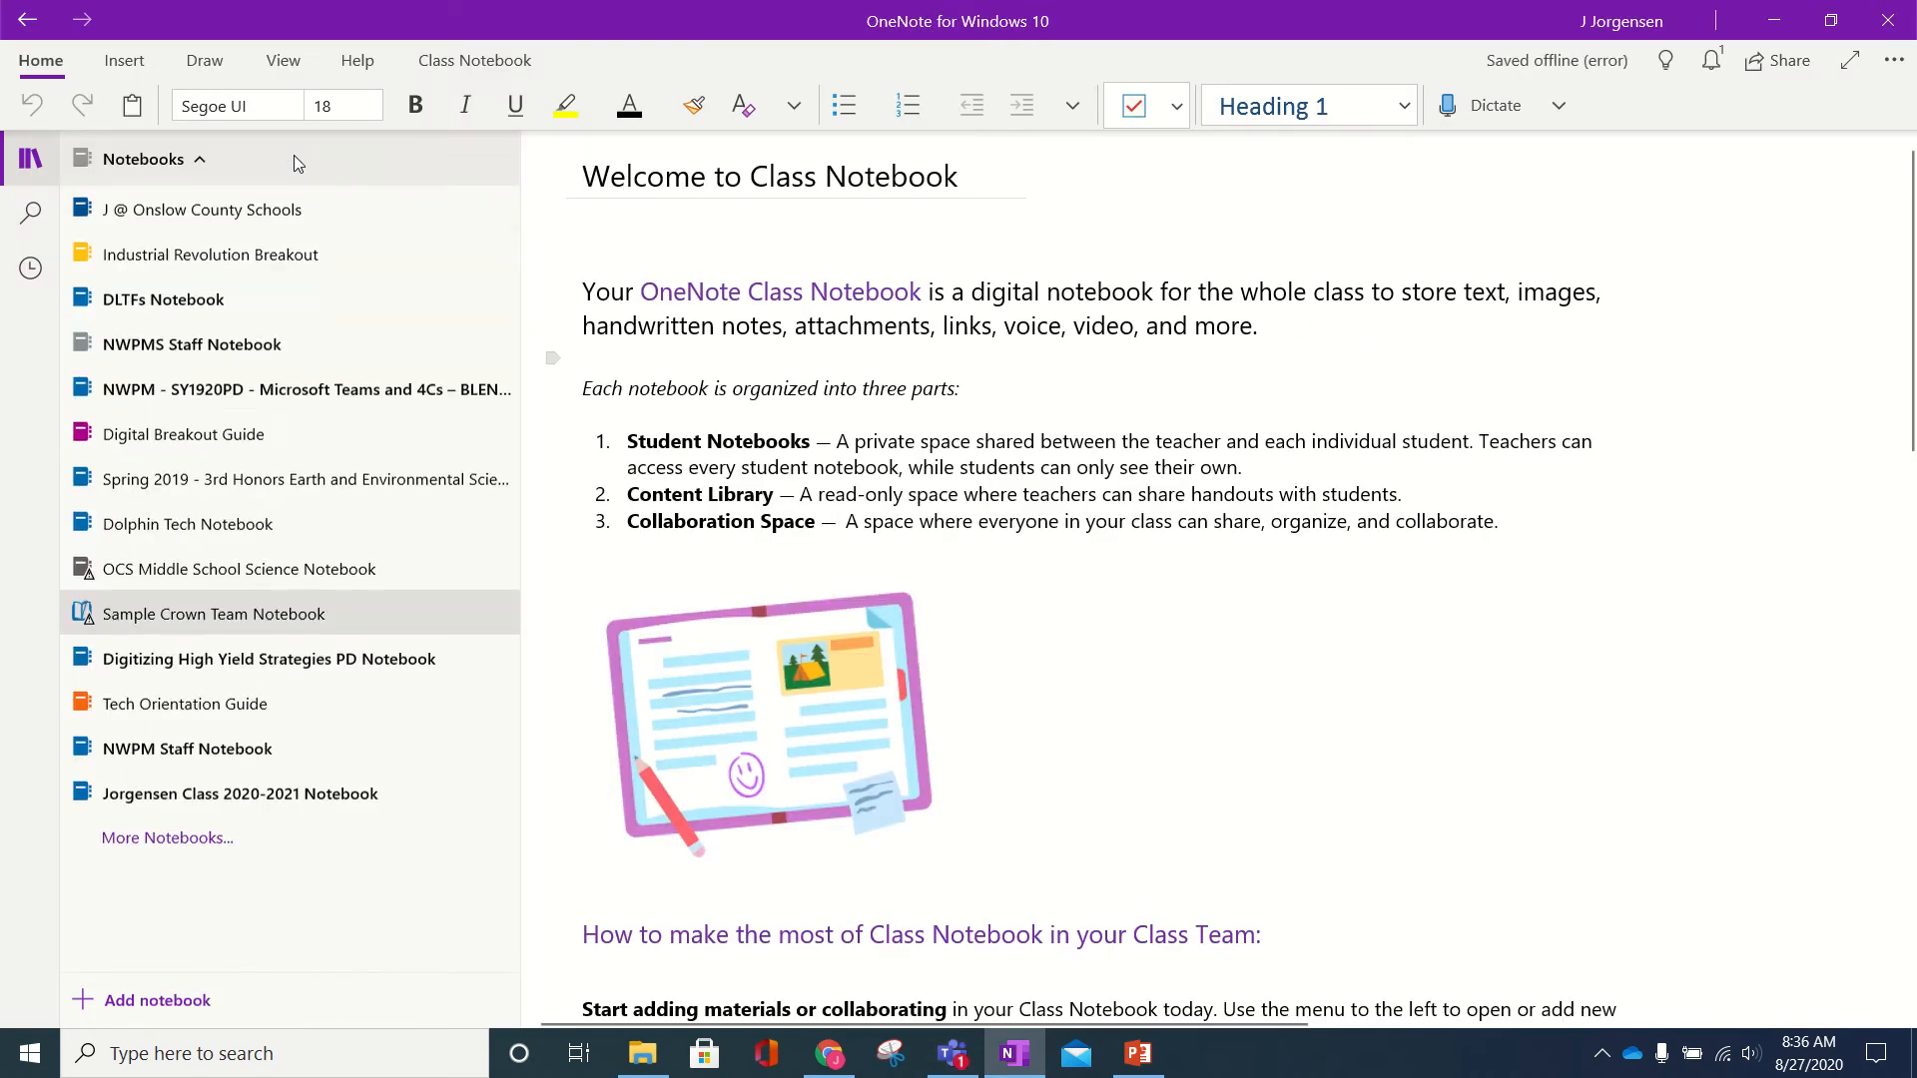
left_click(278, 796)
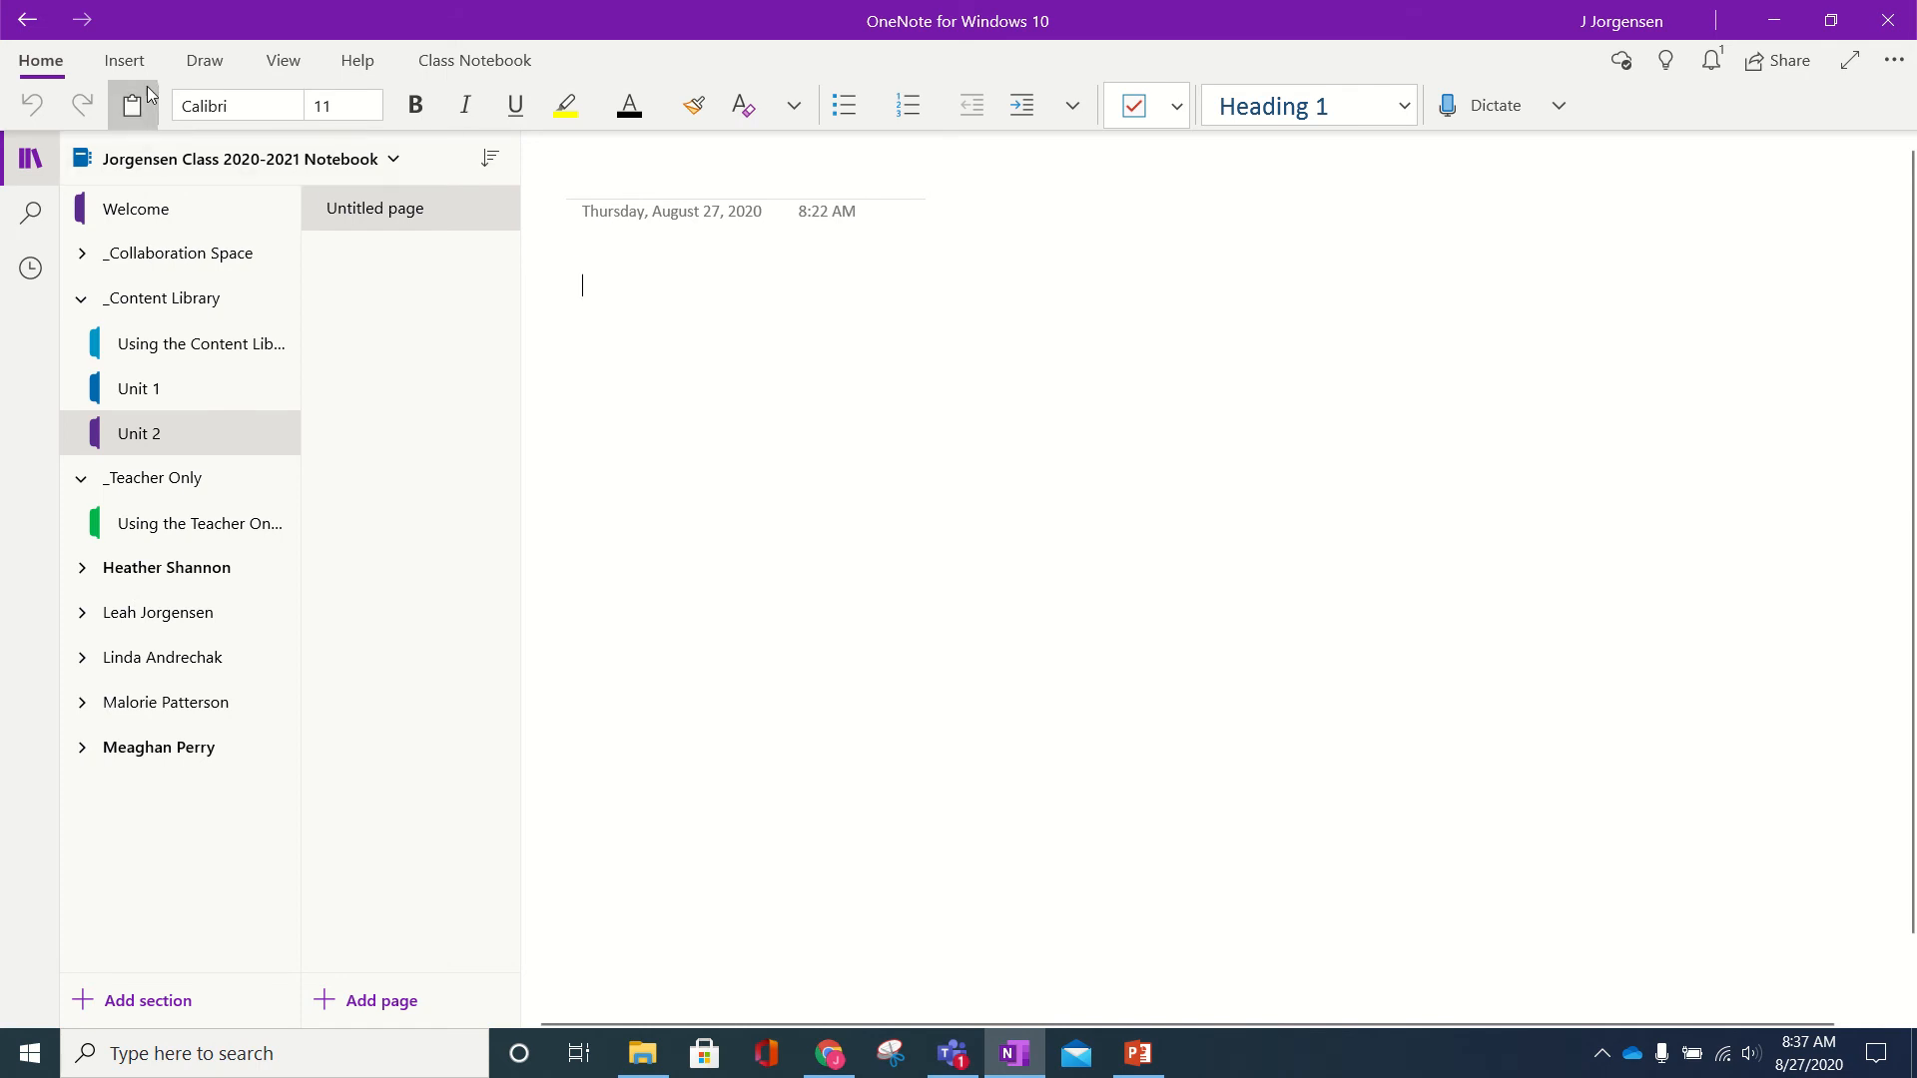
left_click(123, 61)
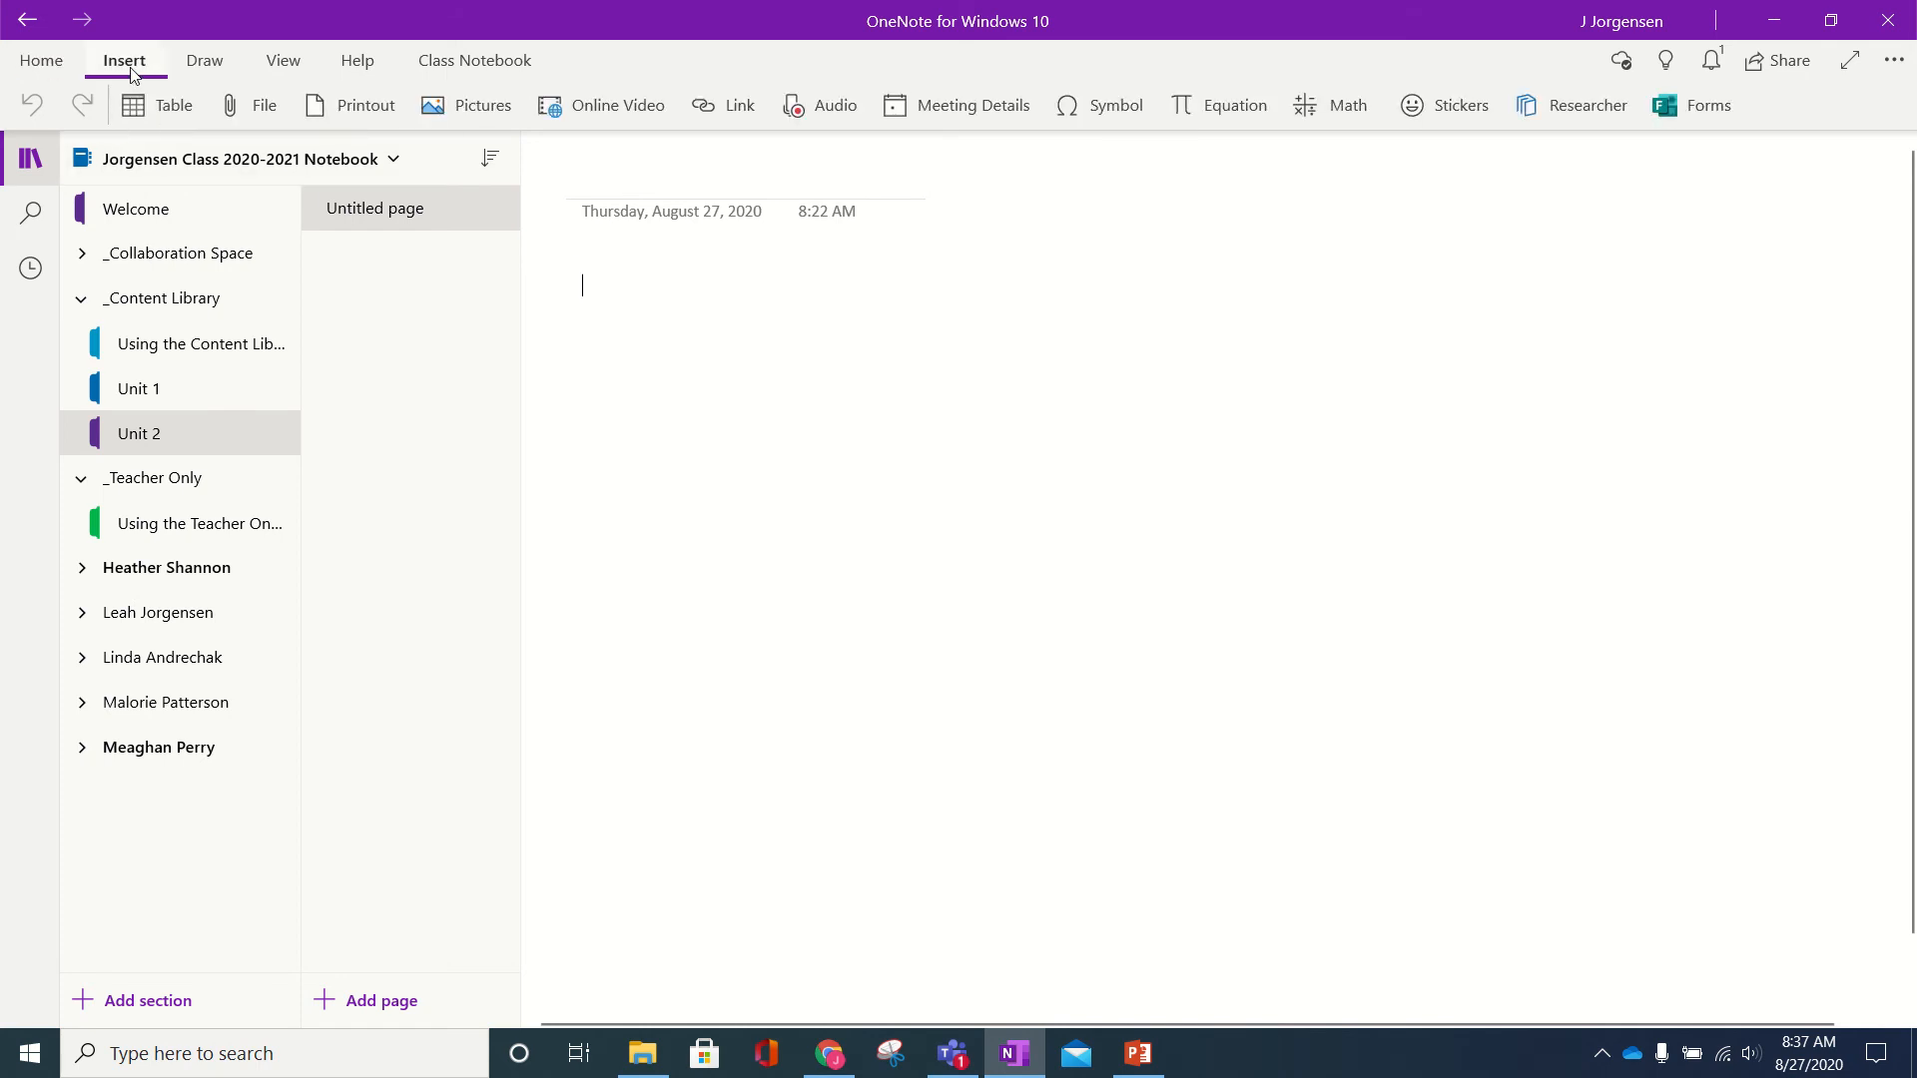
- Insert Erosion Webquest from Earth Science Resources > 03 Geosphere as a printout
left_click(353, 103)
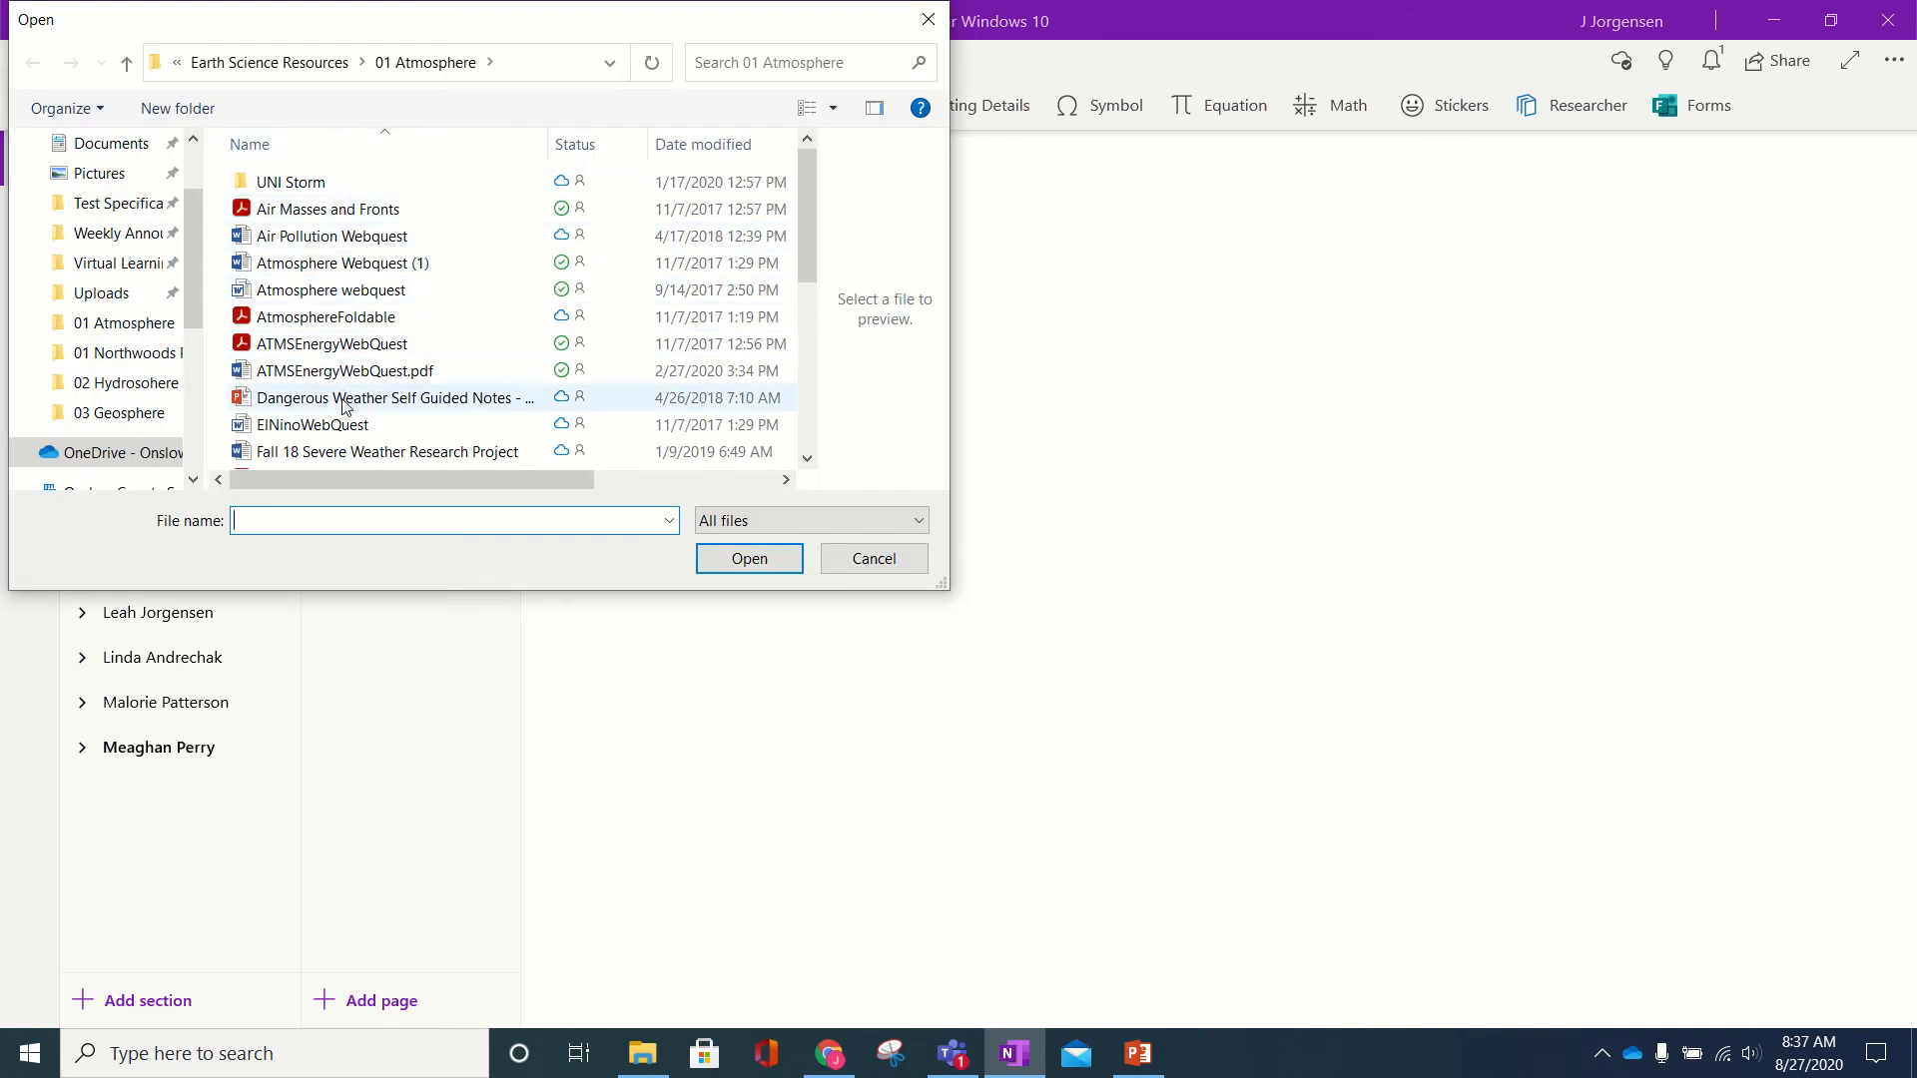
scroll(350, 439, "down", 4)
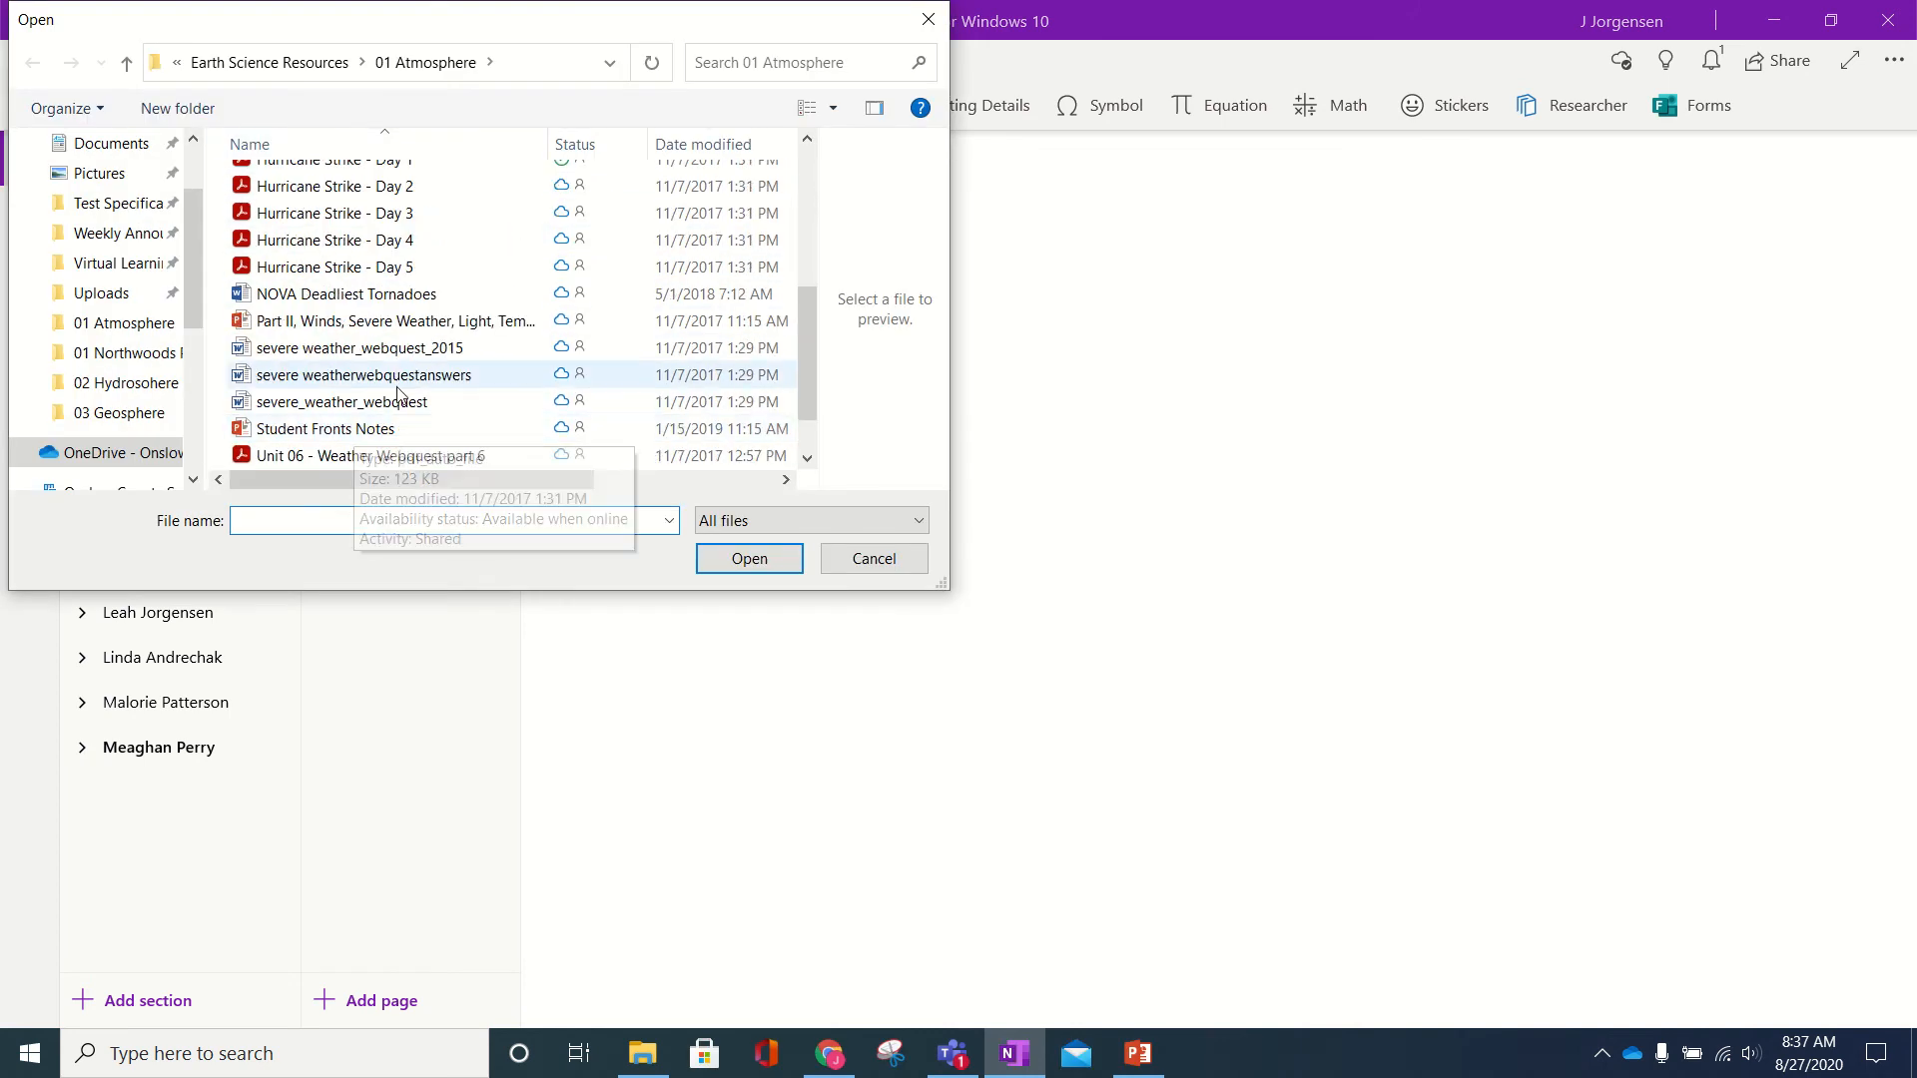
scroll(399, 394, "down", 1)
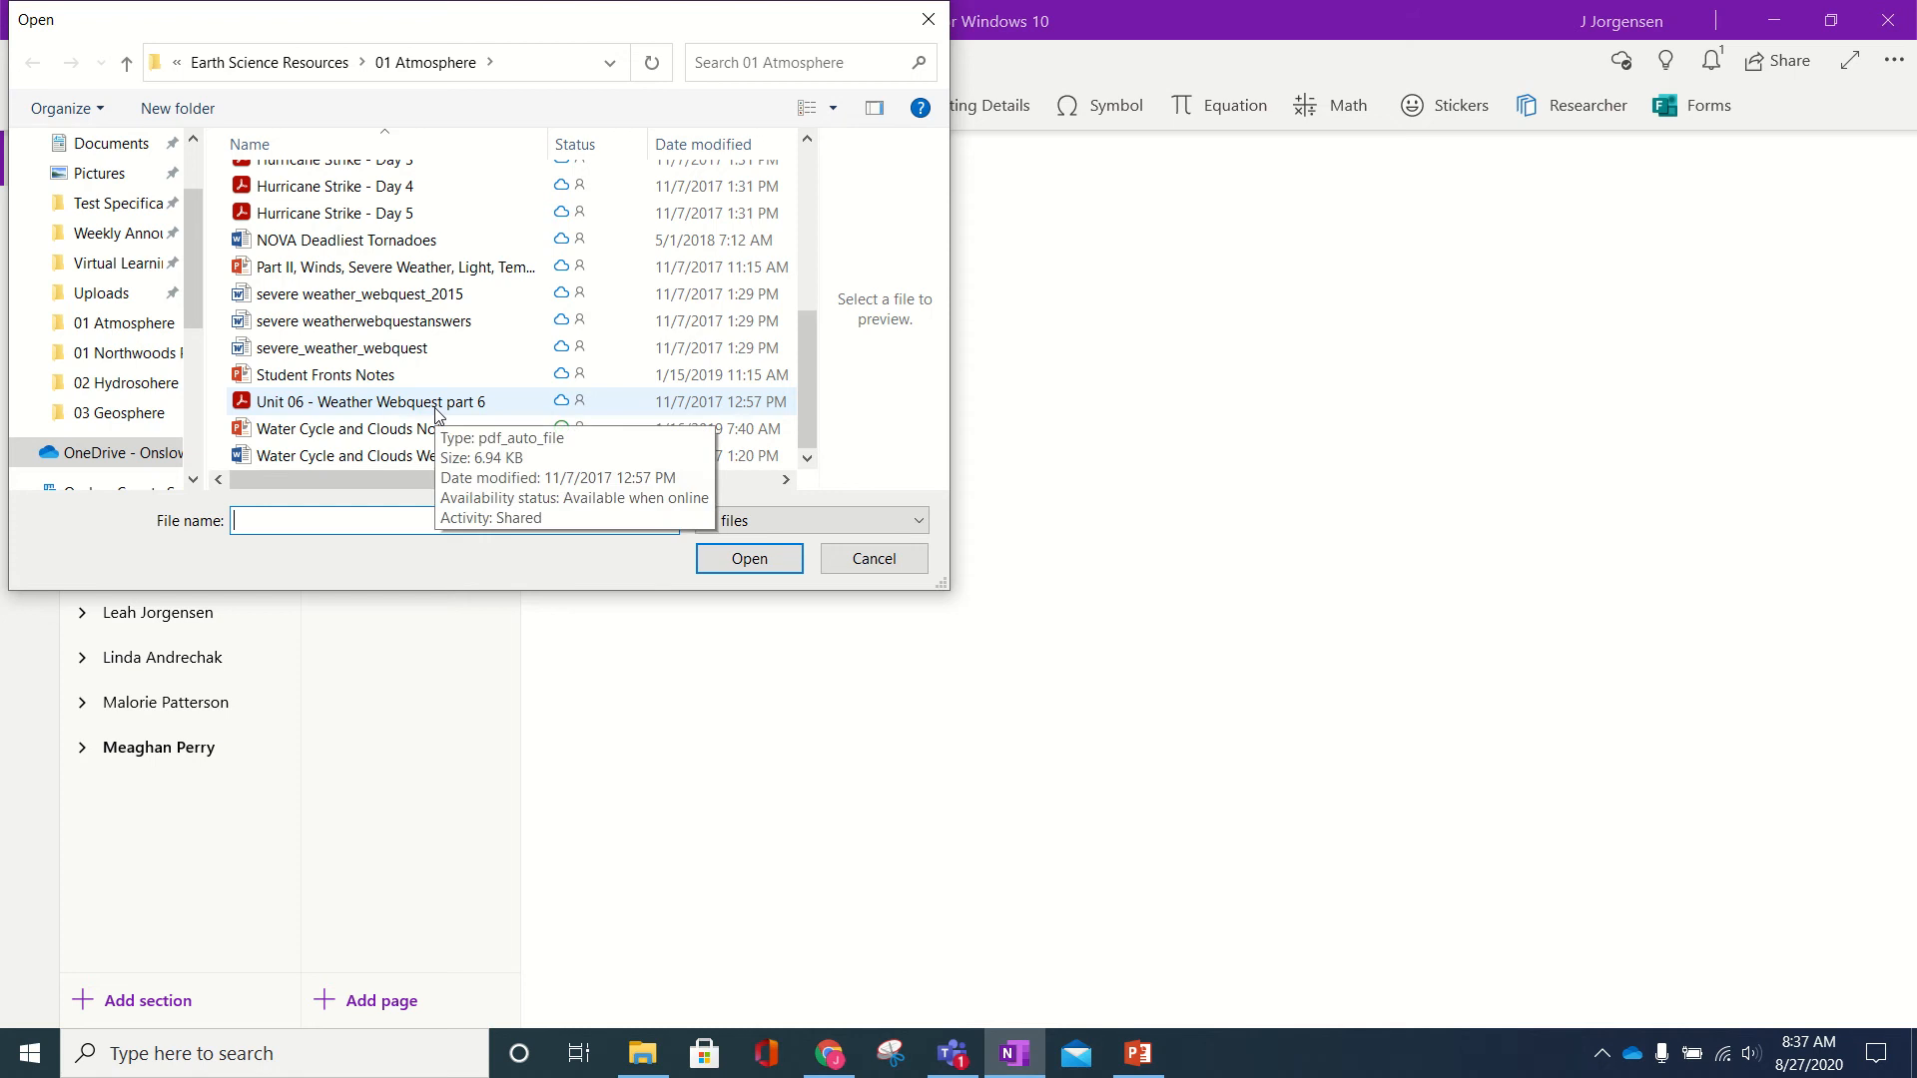
scroll(436, 412, "up", 2)
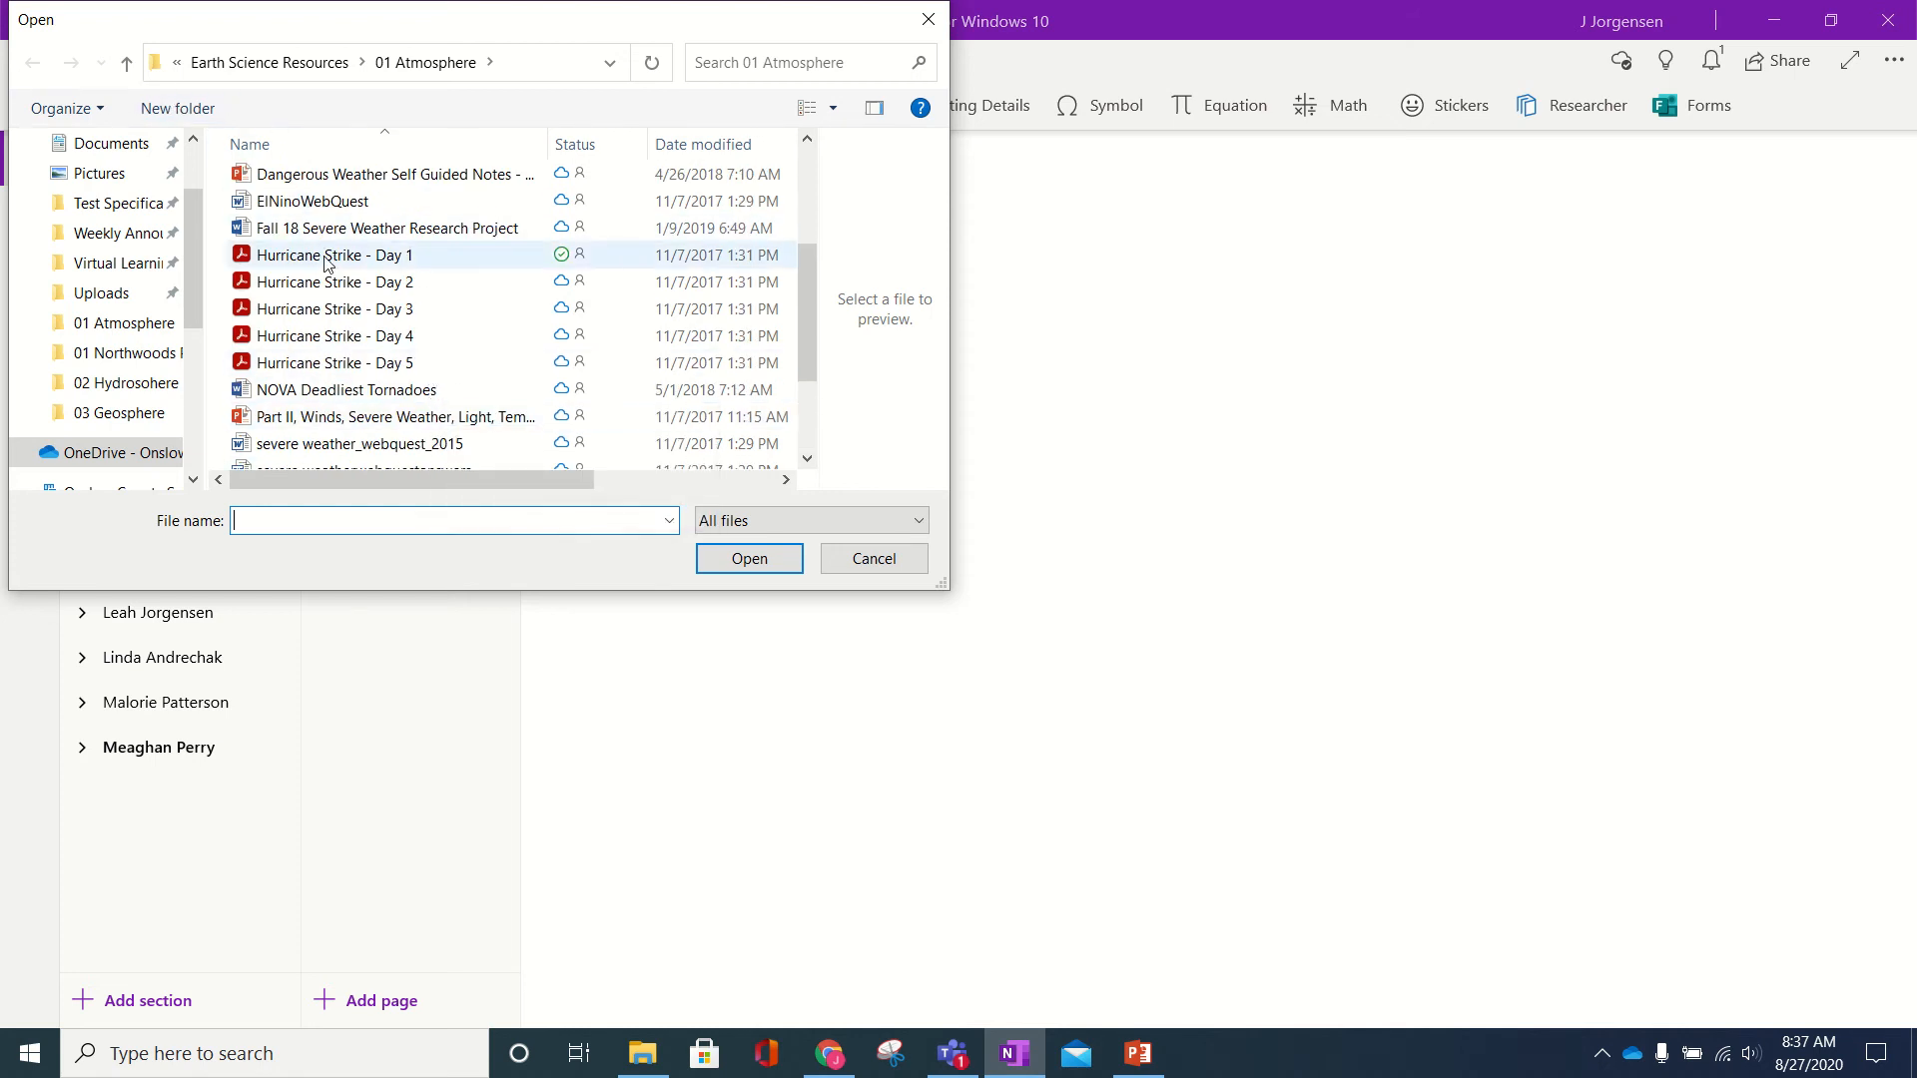
left_click(274, 62)
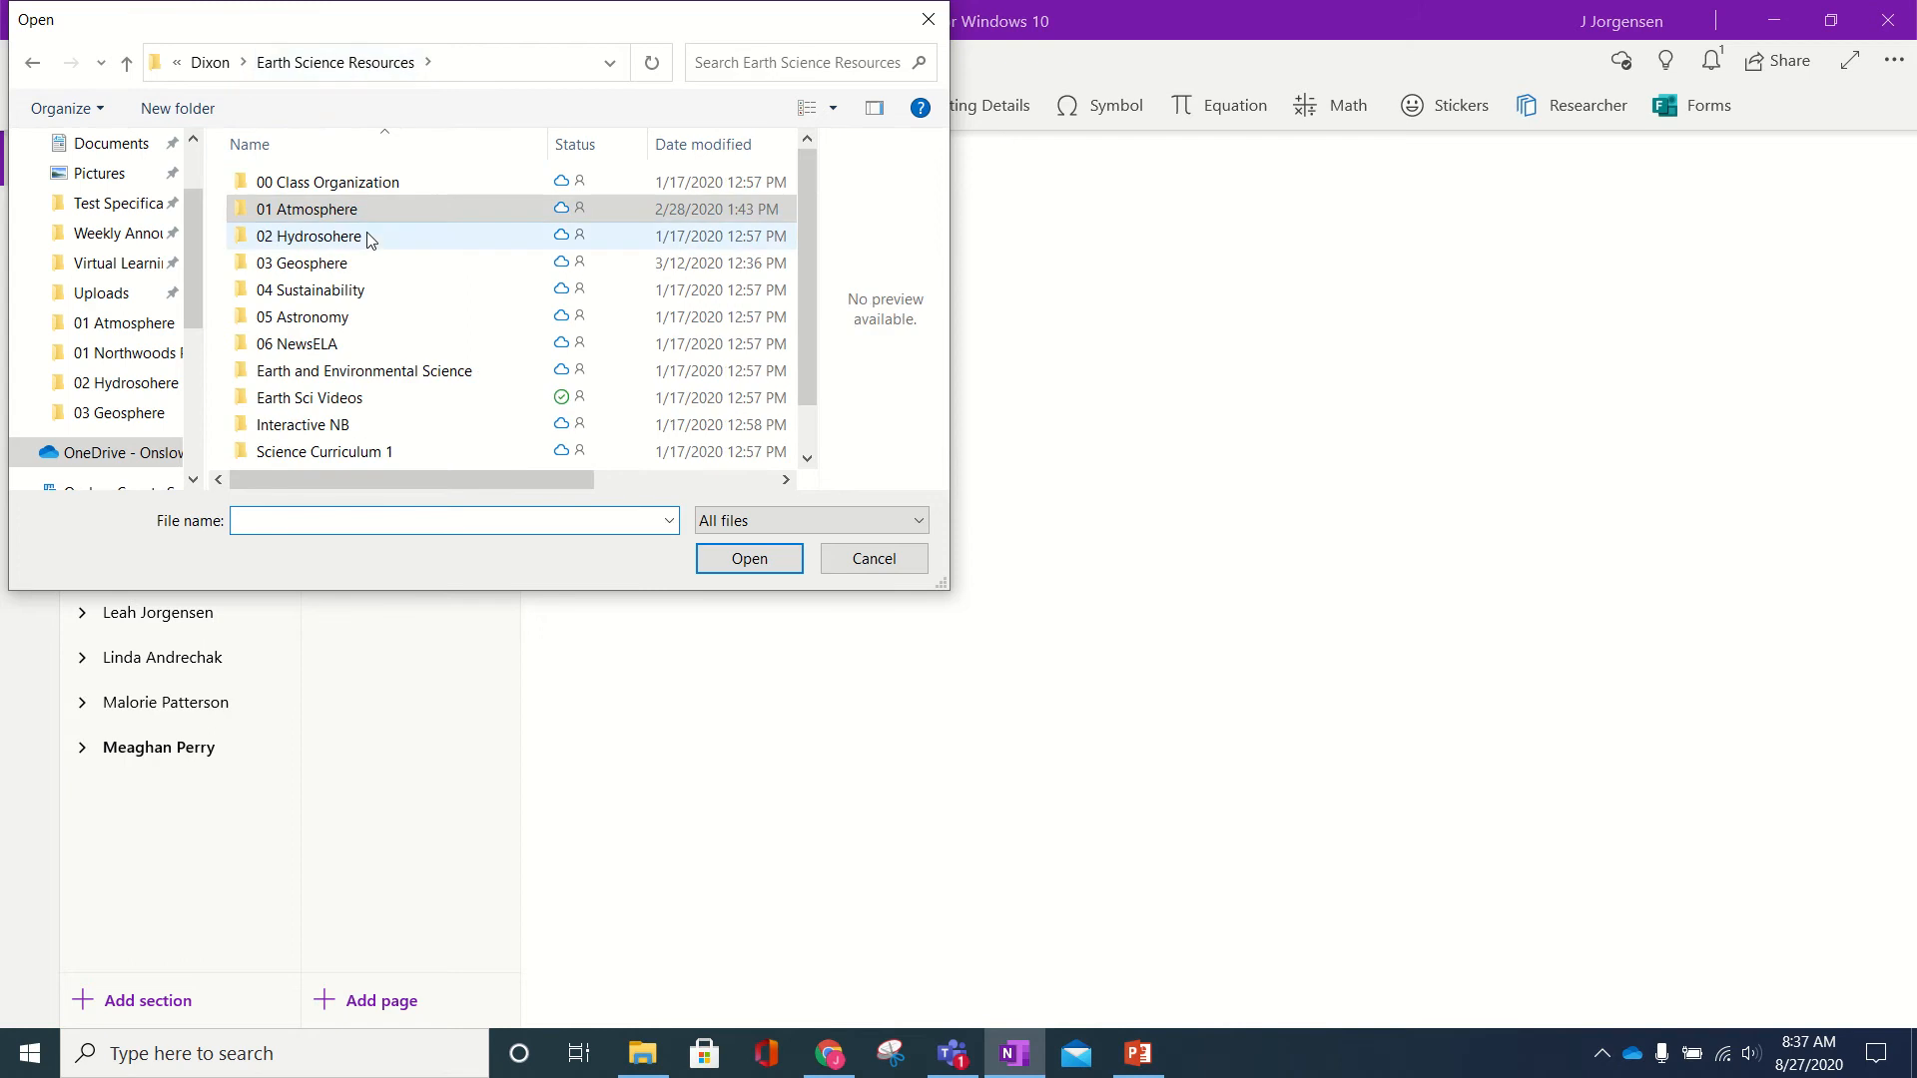
double_click(363, 265)
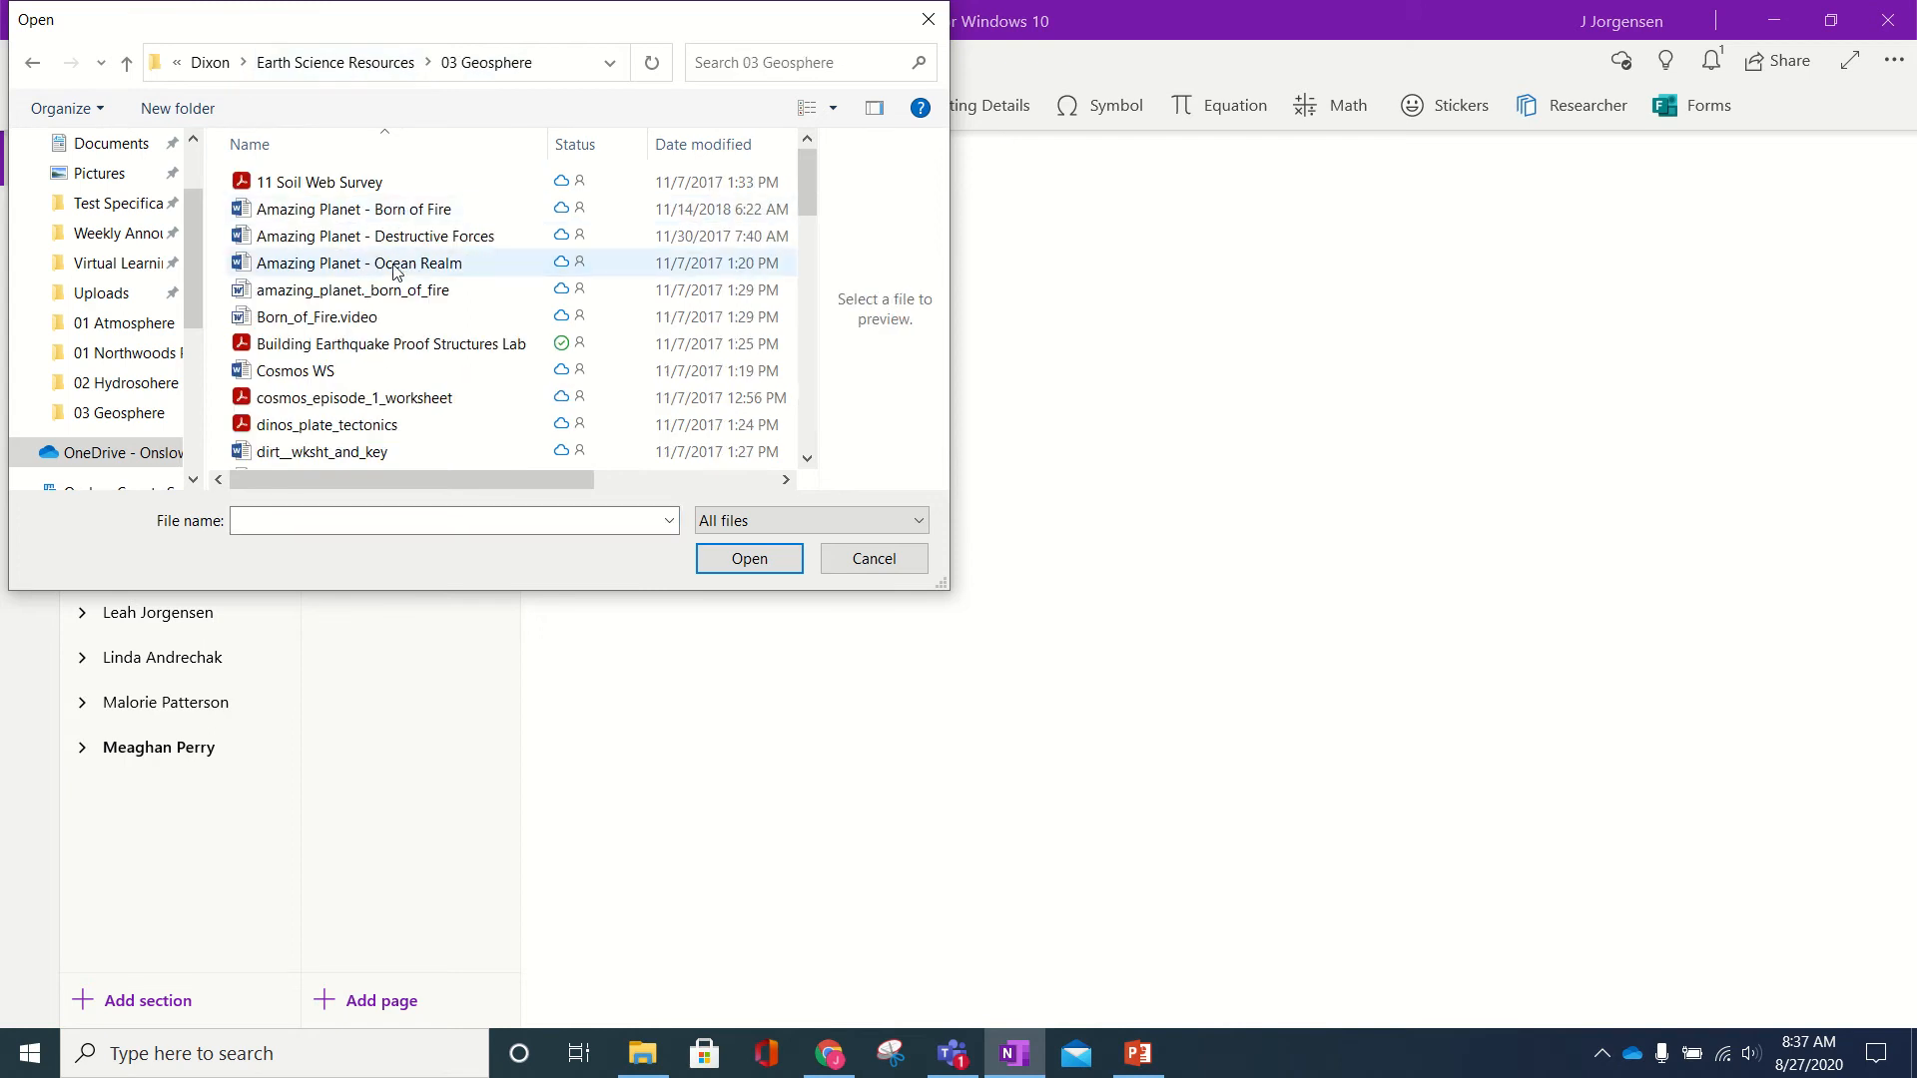
scroll(400, 284, "down", 4)
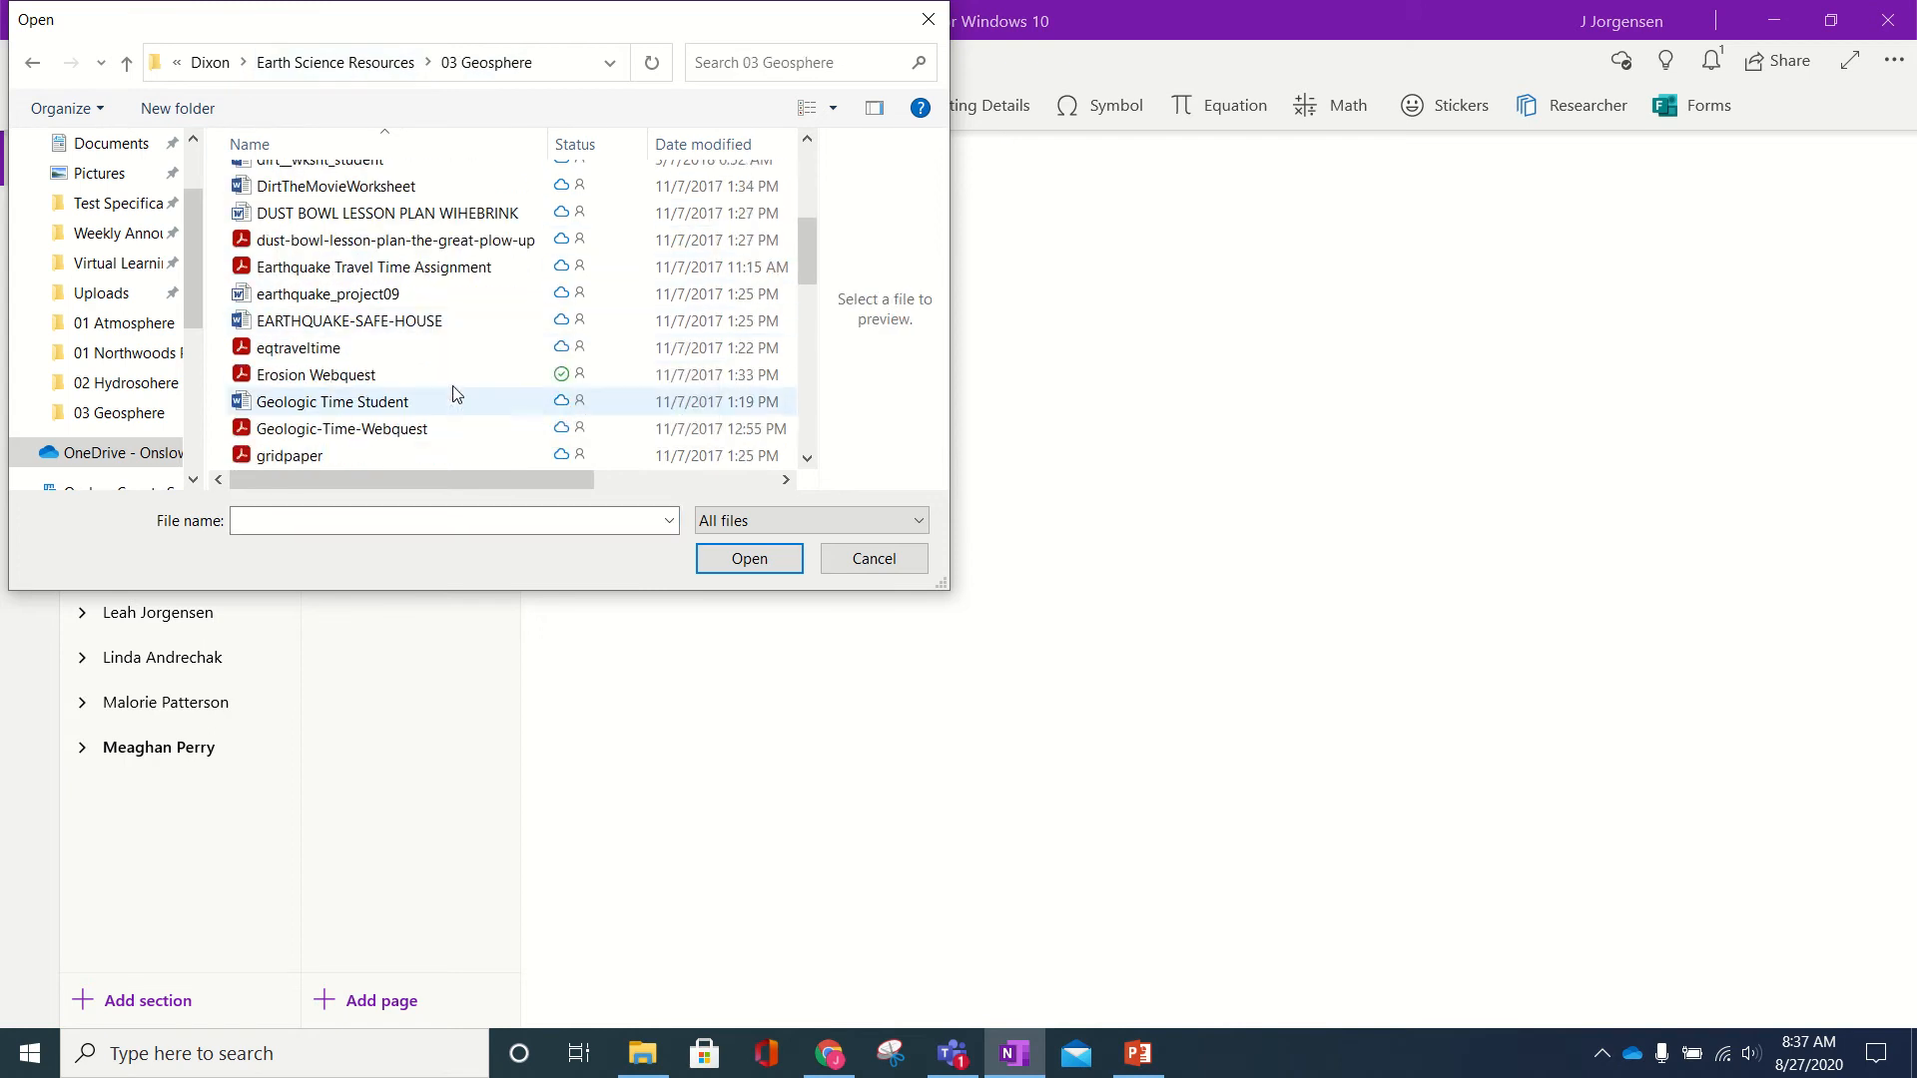
double_click(447, 377)
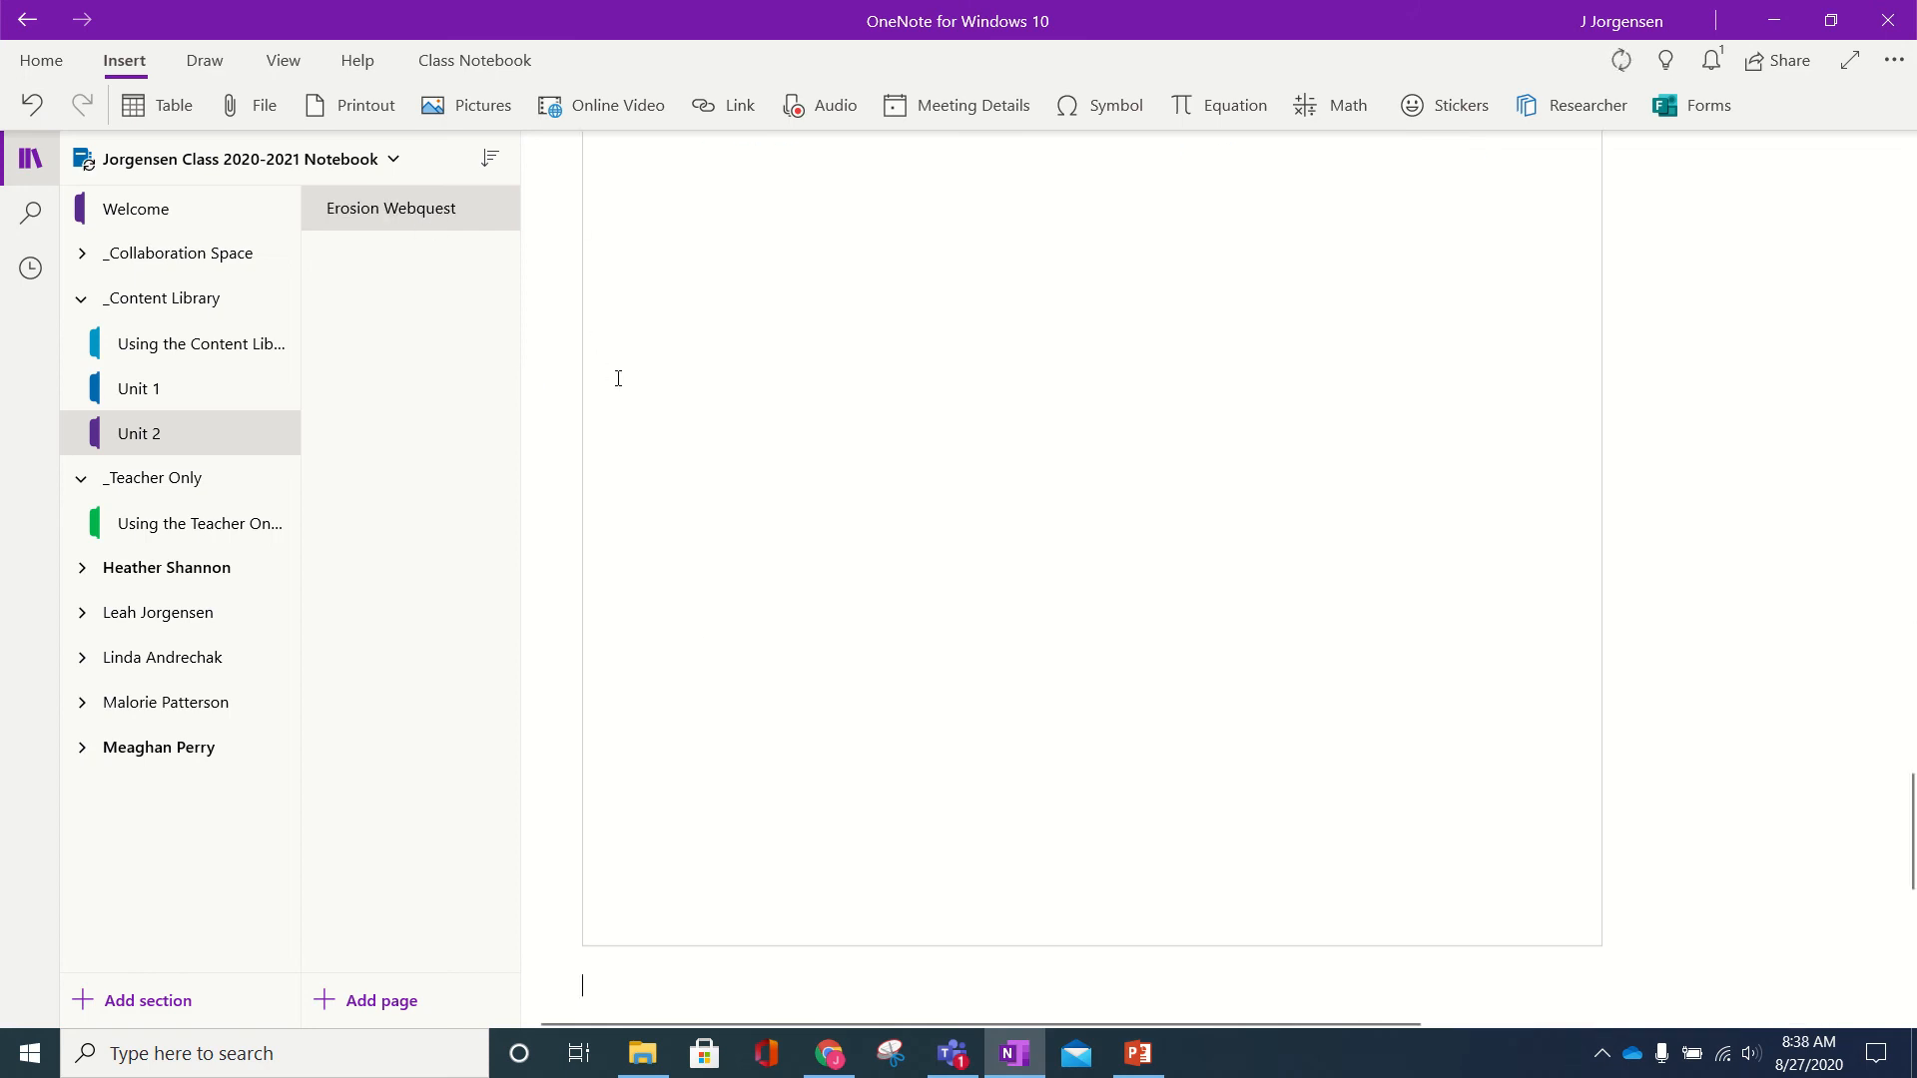
- Preview the attached Erosion Webquest PDF in Acrobat, then close it
scroll(619, 378, "up", 5)
scroll(619, 378, "up", 15)
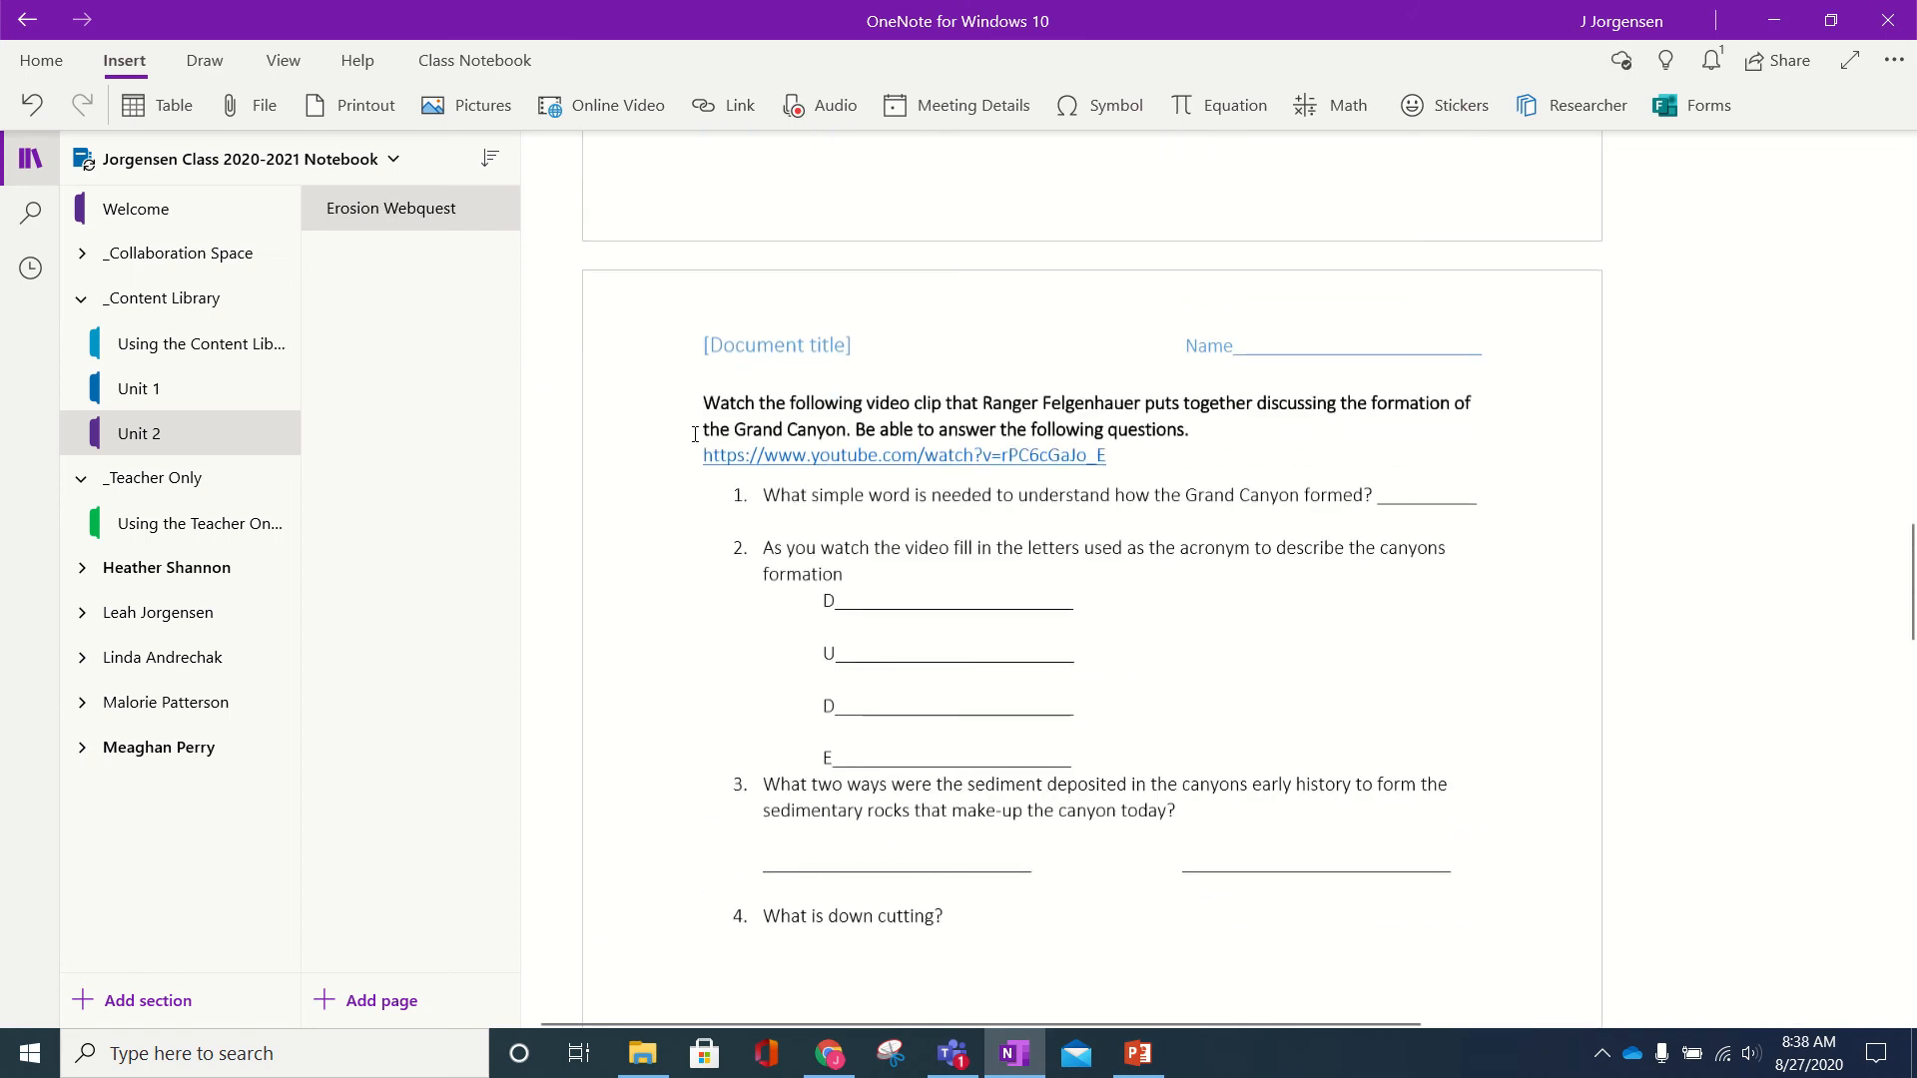
scroll(786, 546, "up", 10)
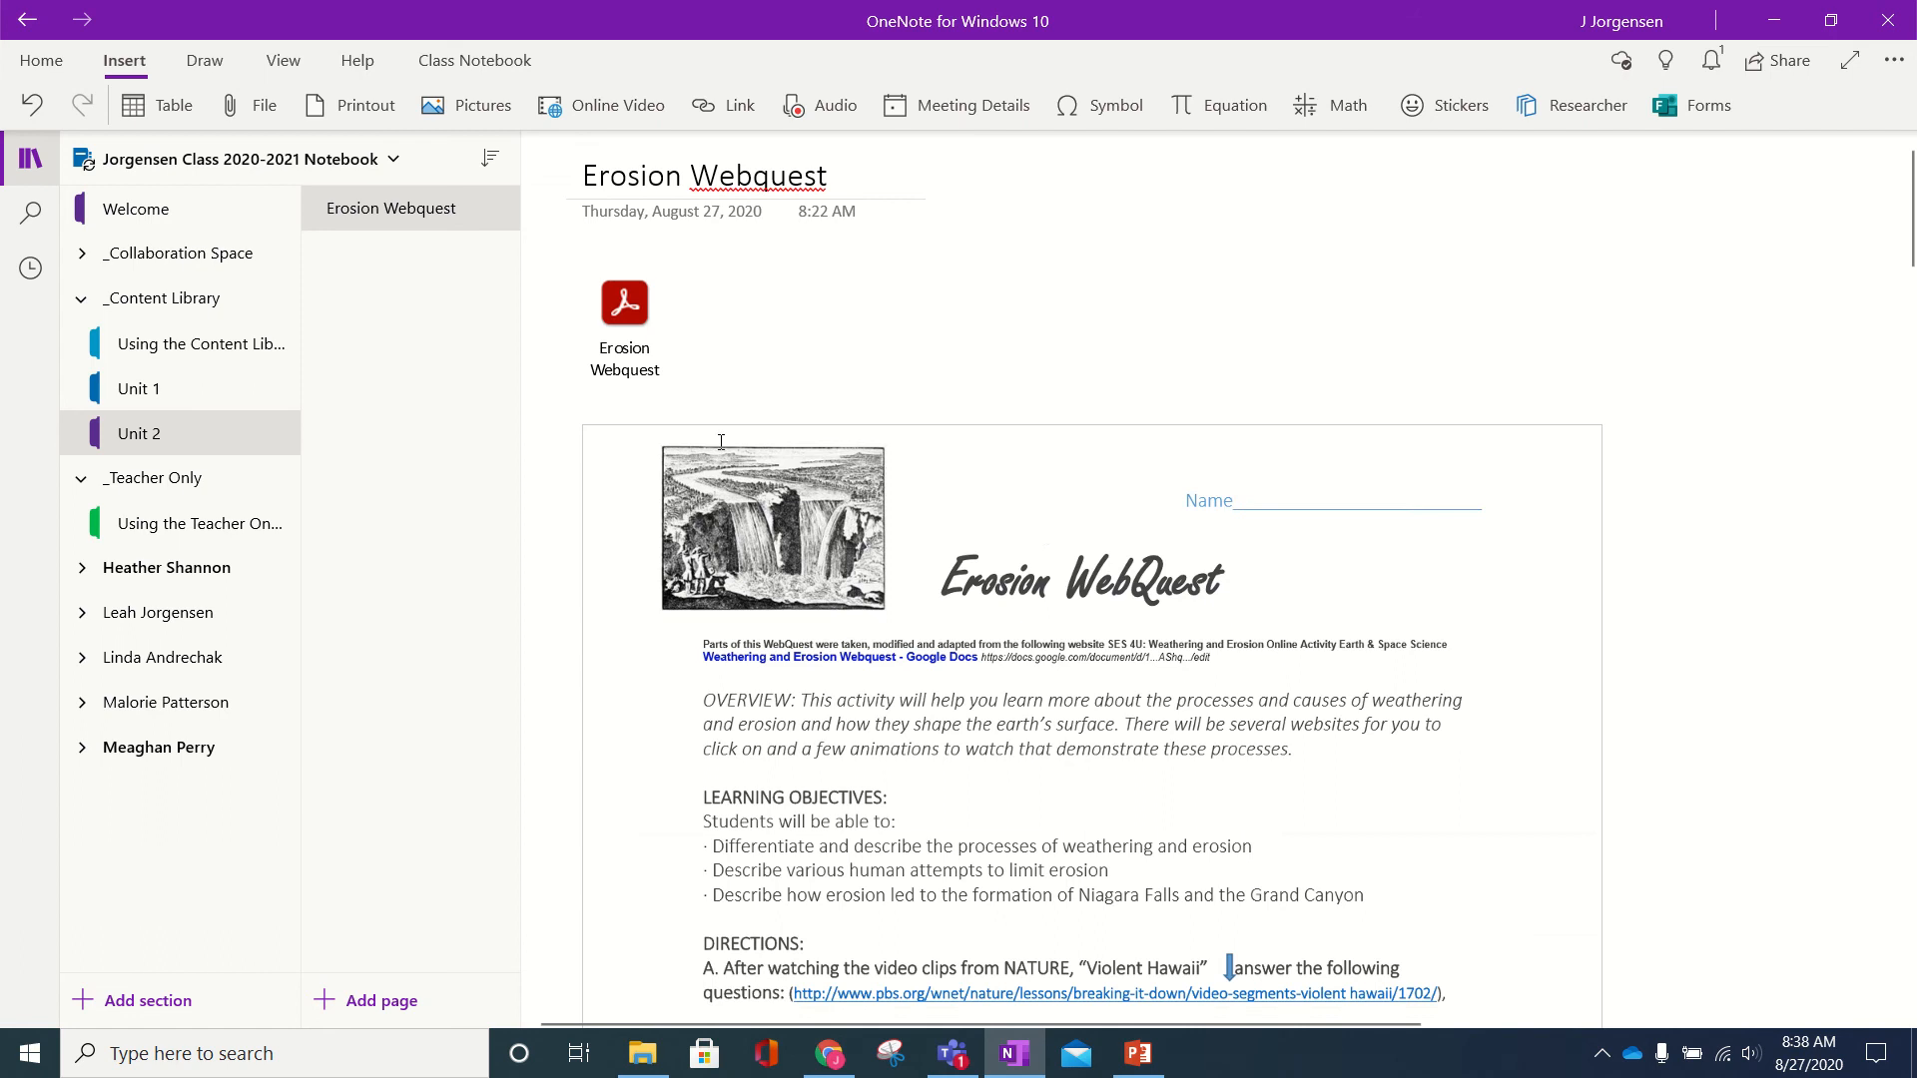
left_click(1045, 537)
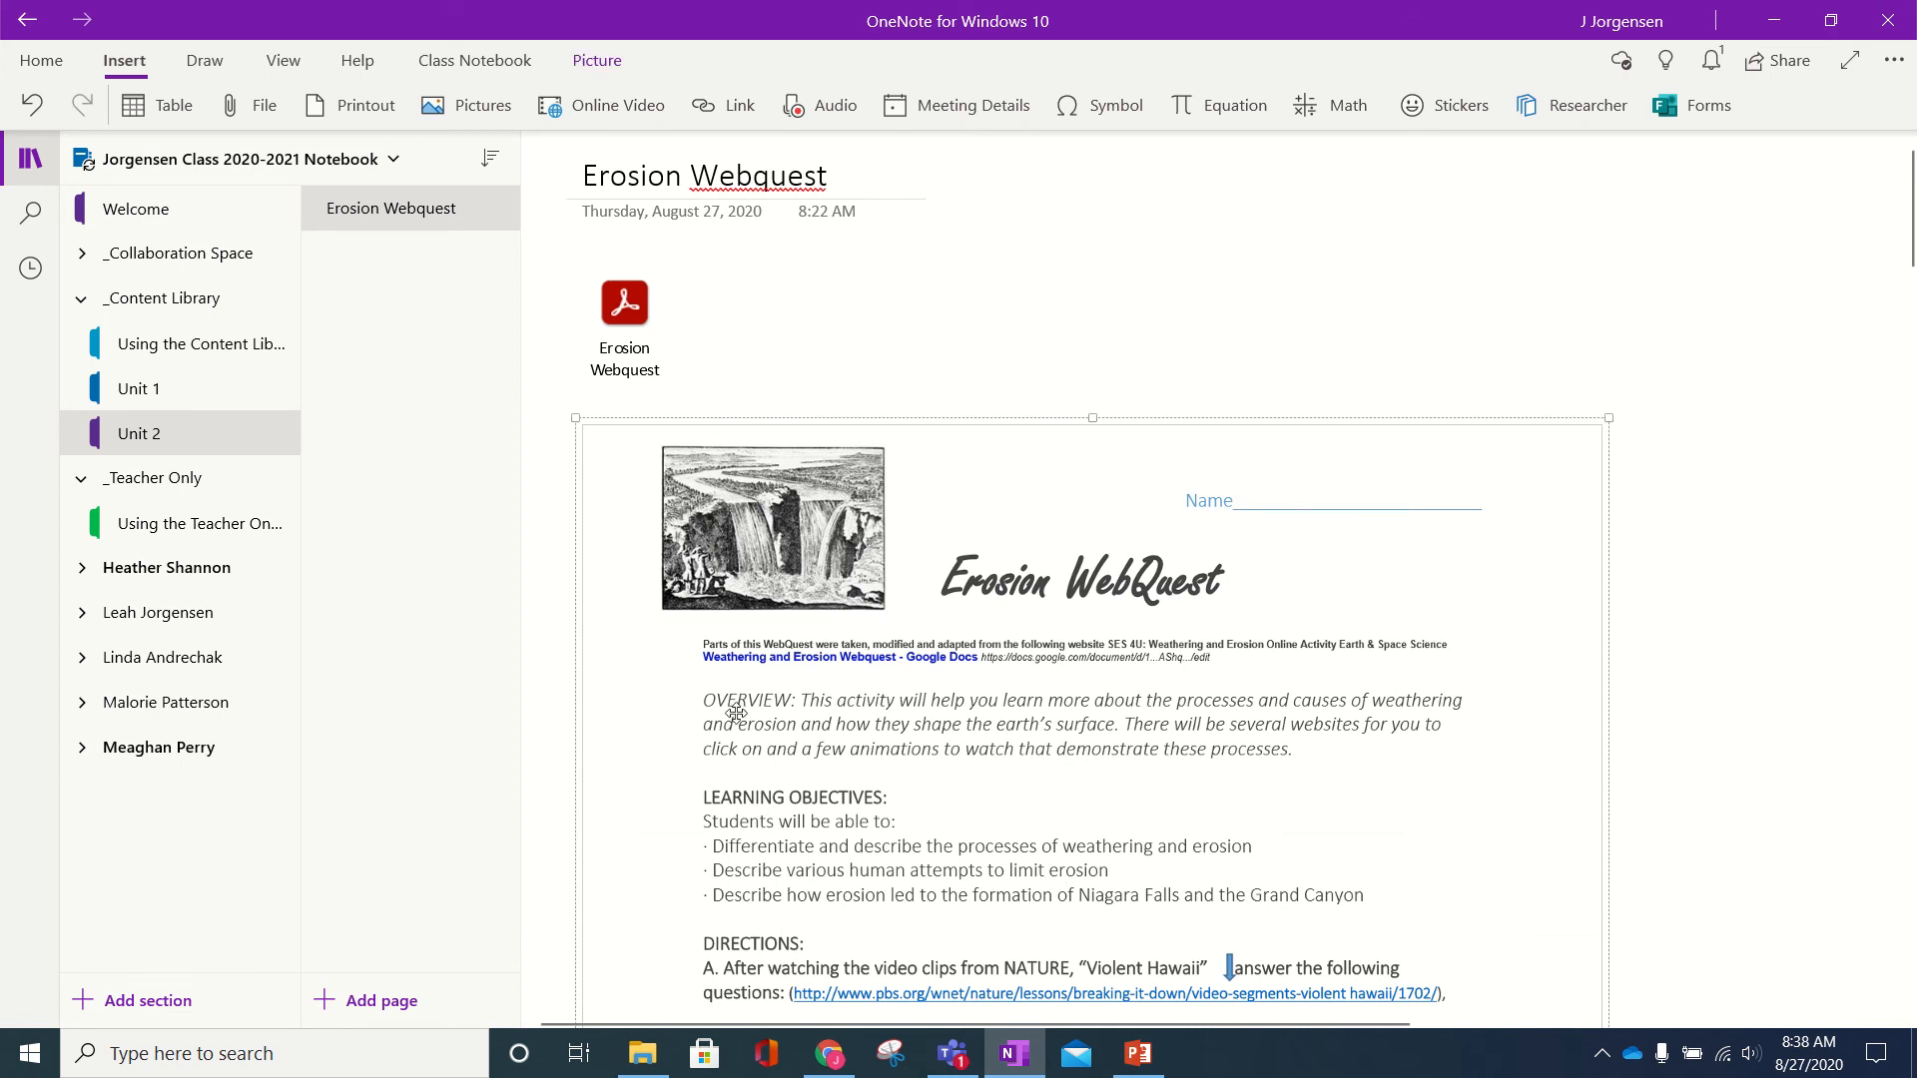
left_click(1002, 344)
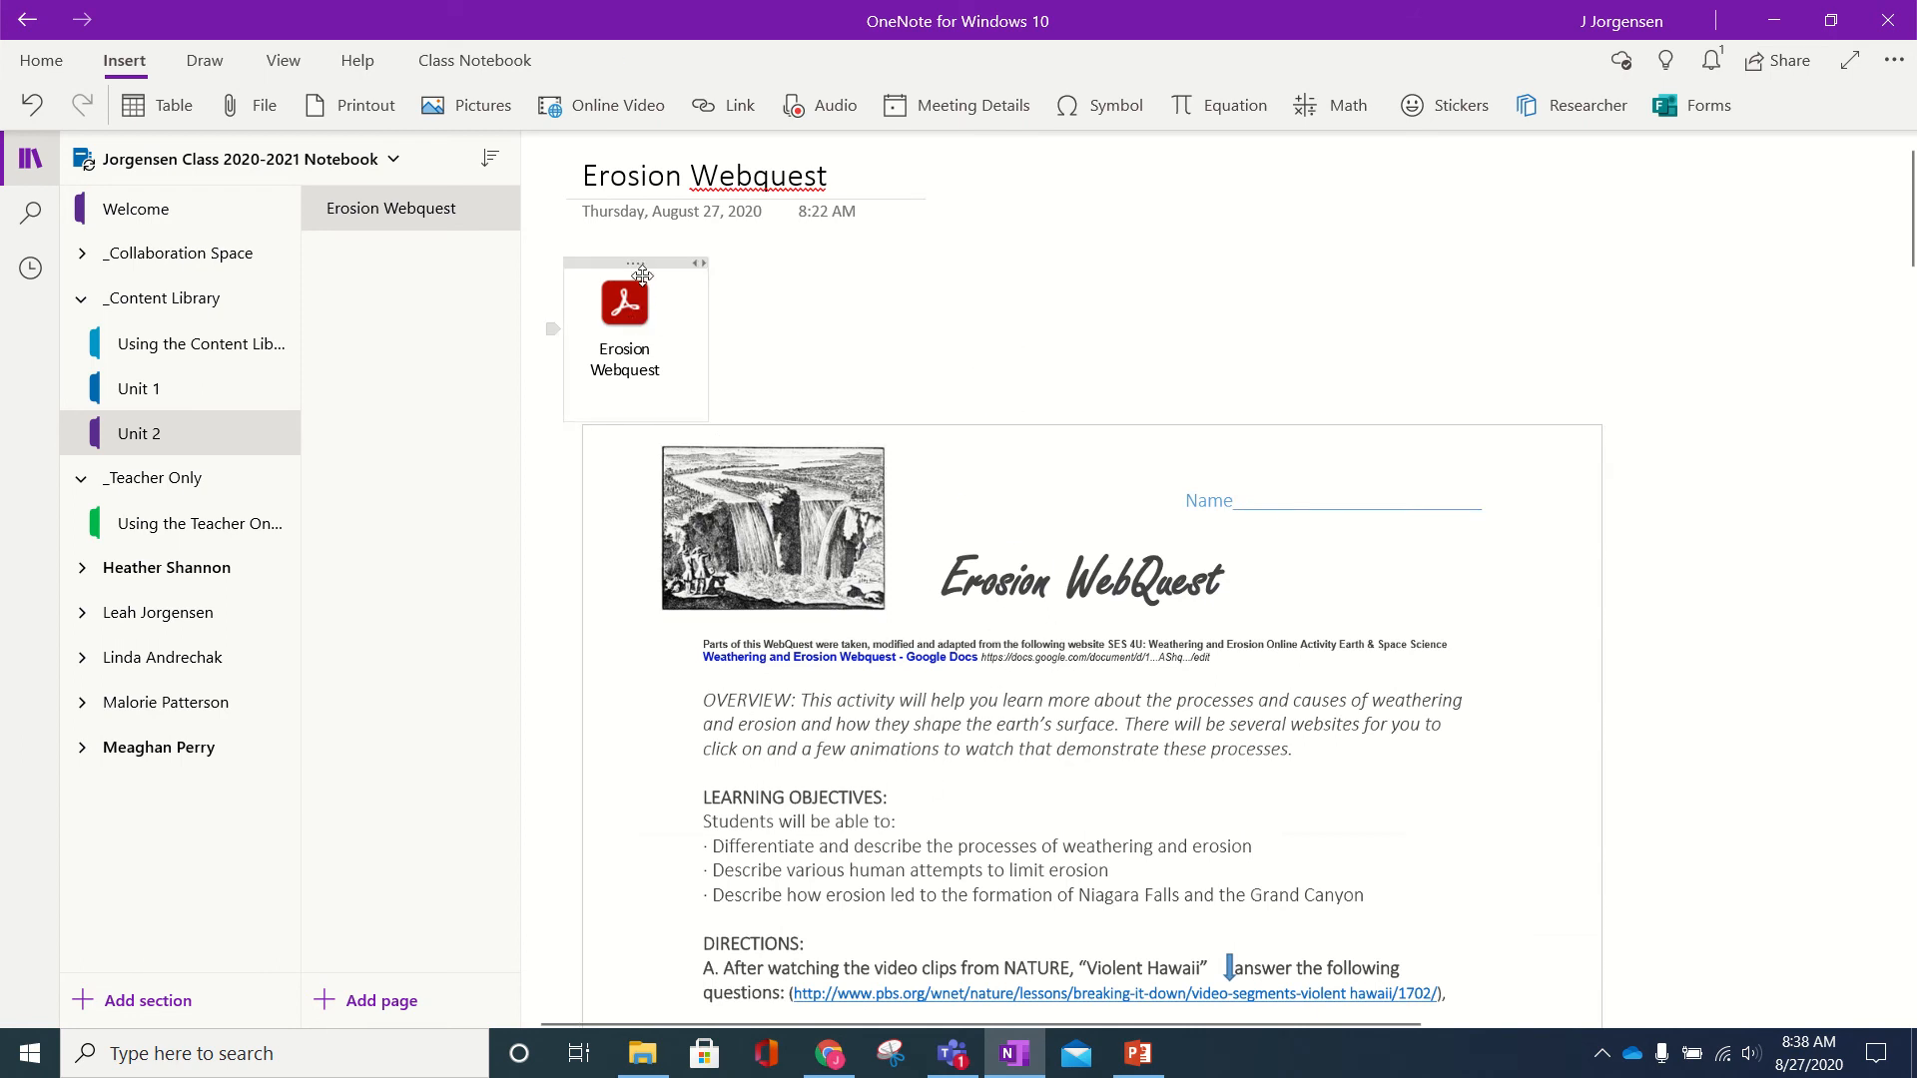
left_click(635, 317)
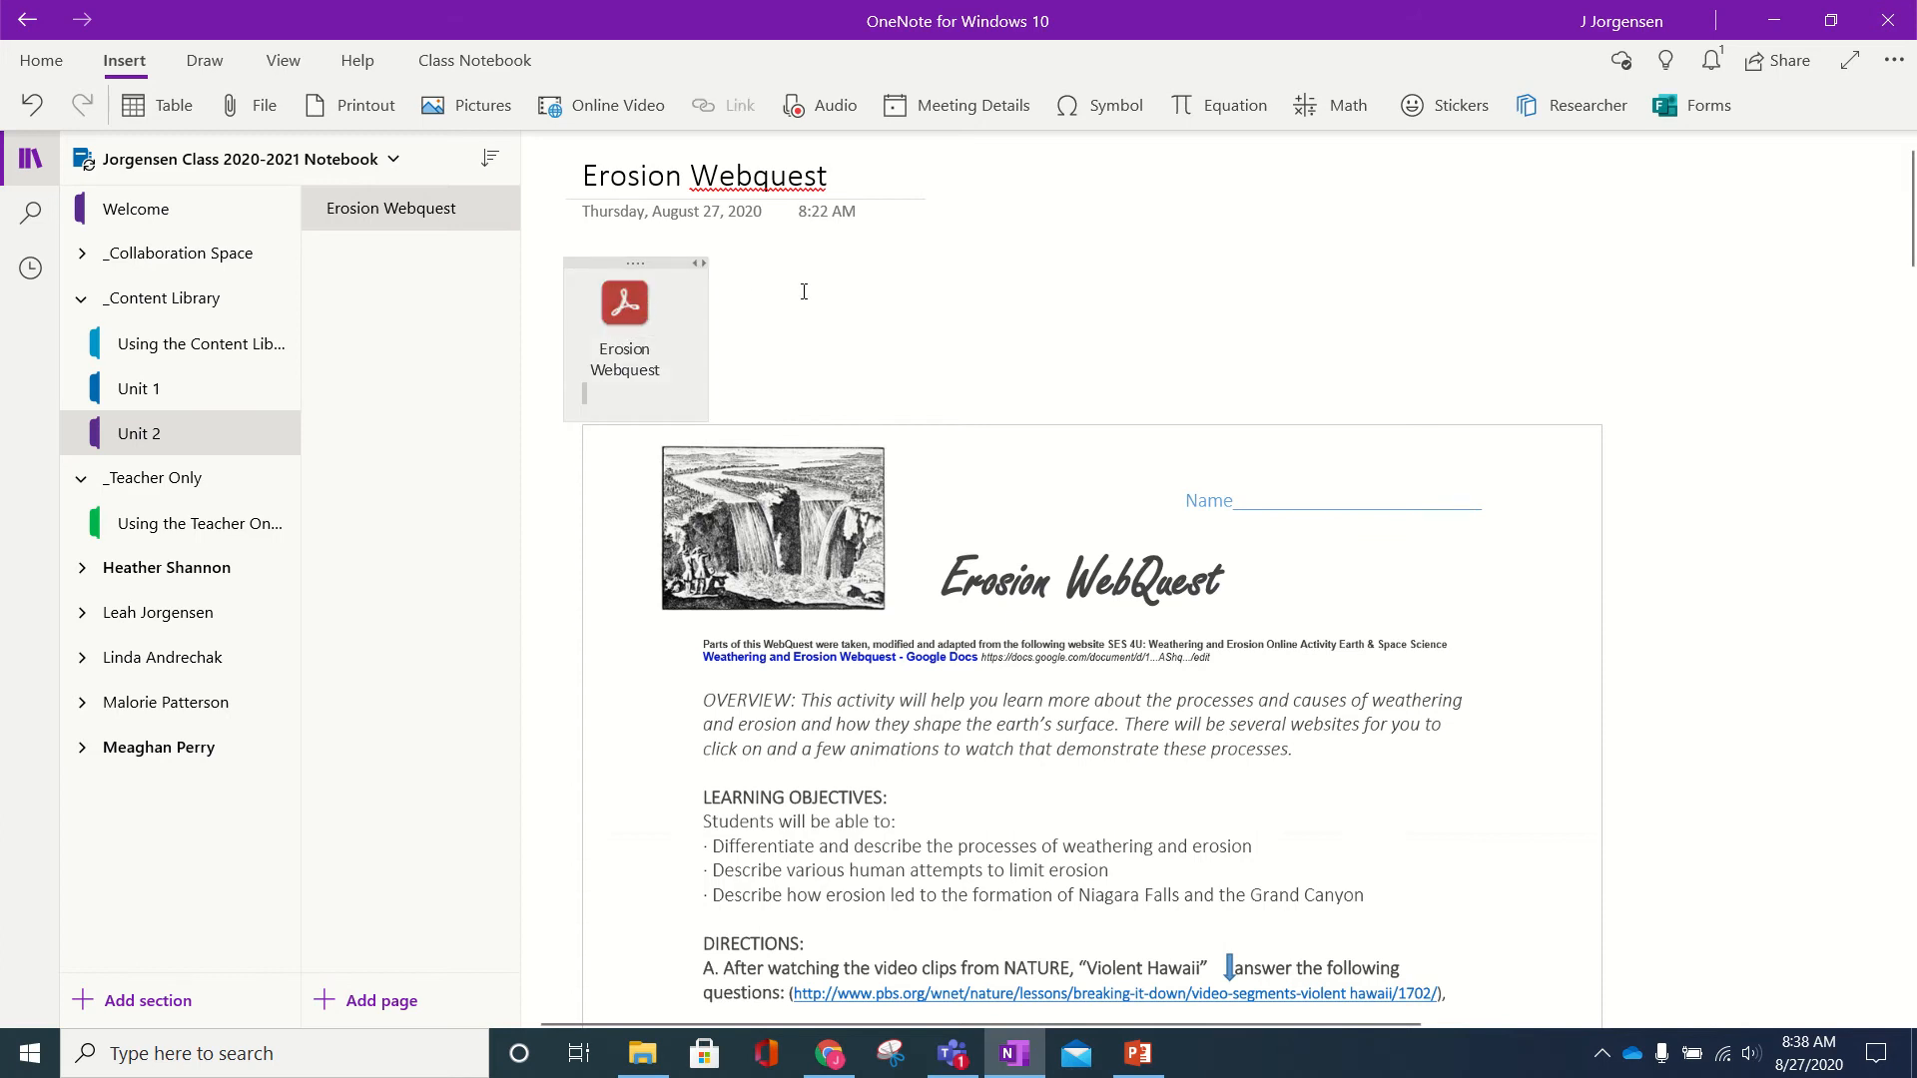
left_click(619, 320)
double_click(617, 321)
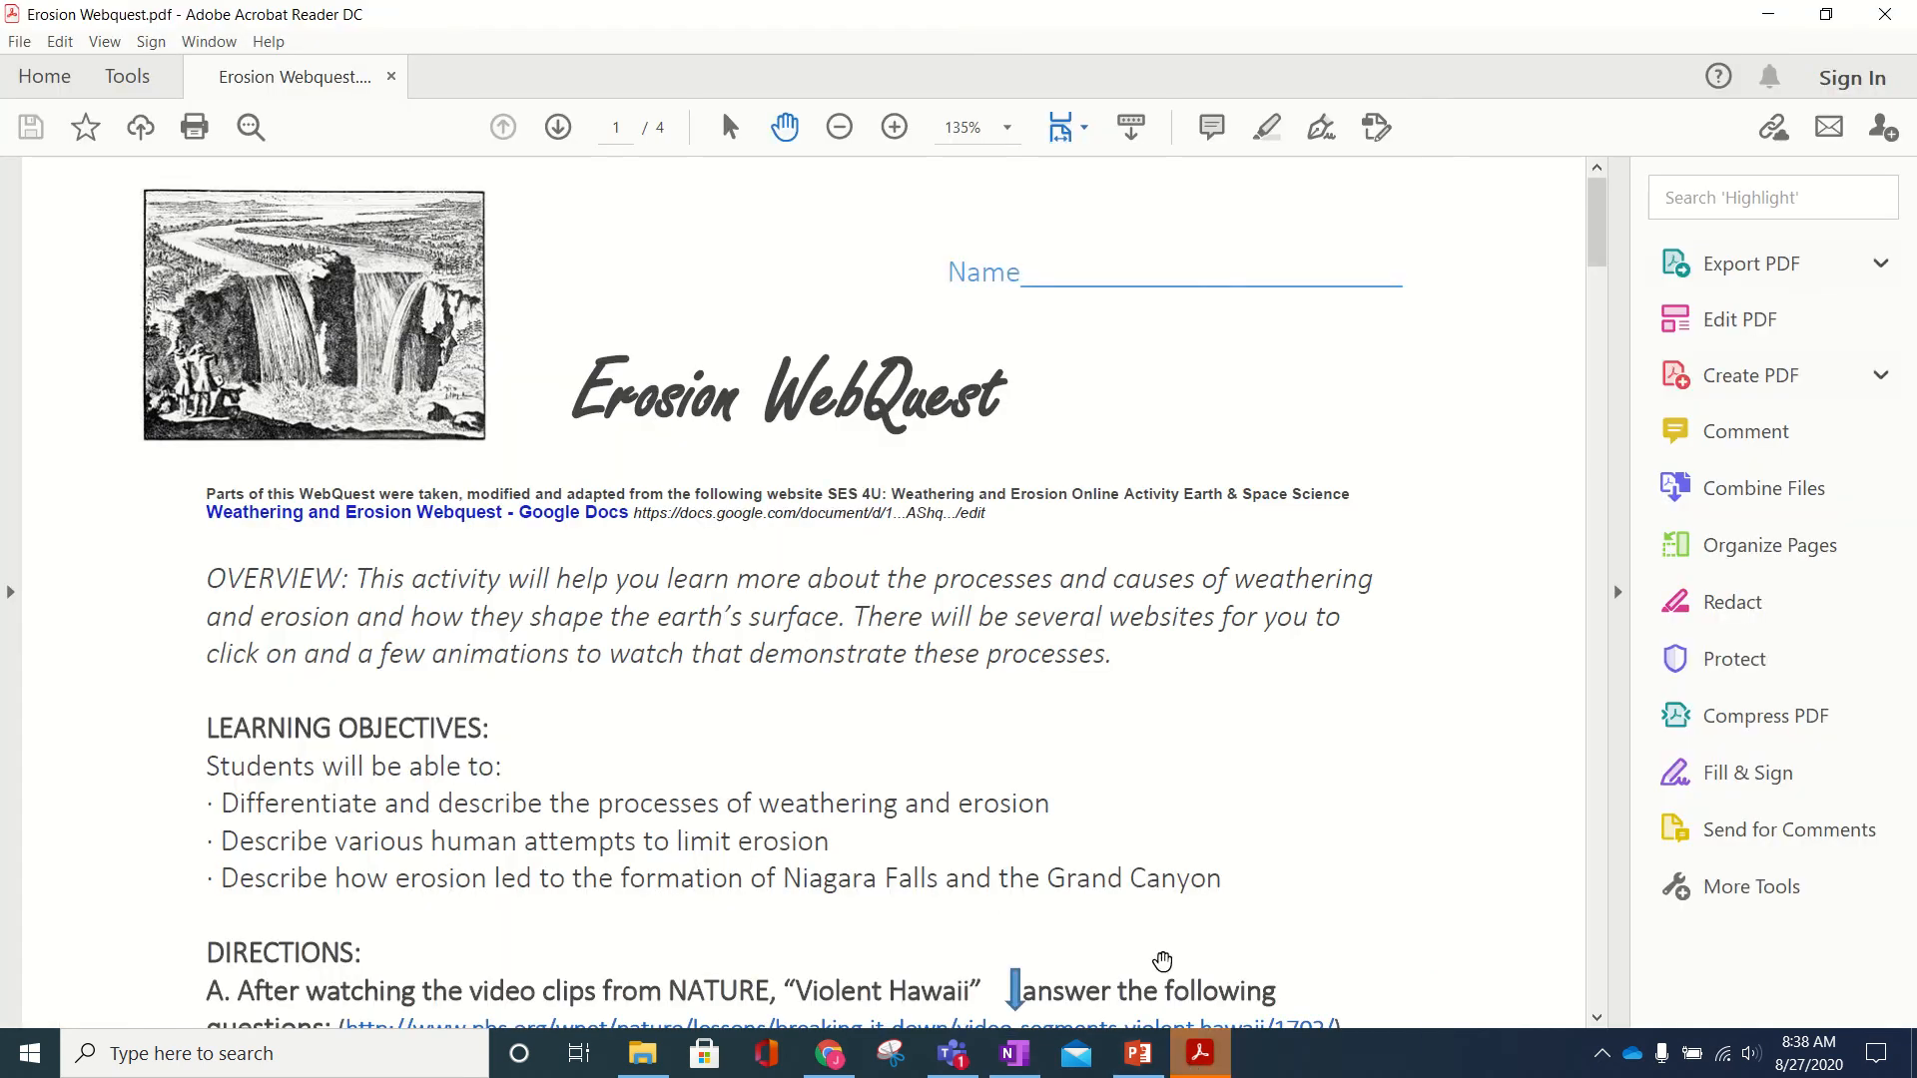
left_click(1885, 14)
- Delete the PDF attachment icon under the date and clear its empty note container
left_click(932, 577)
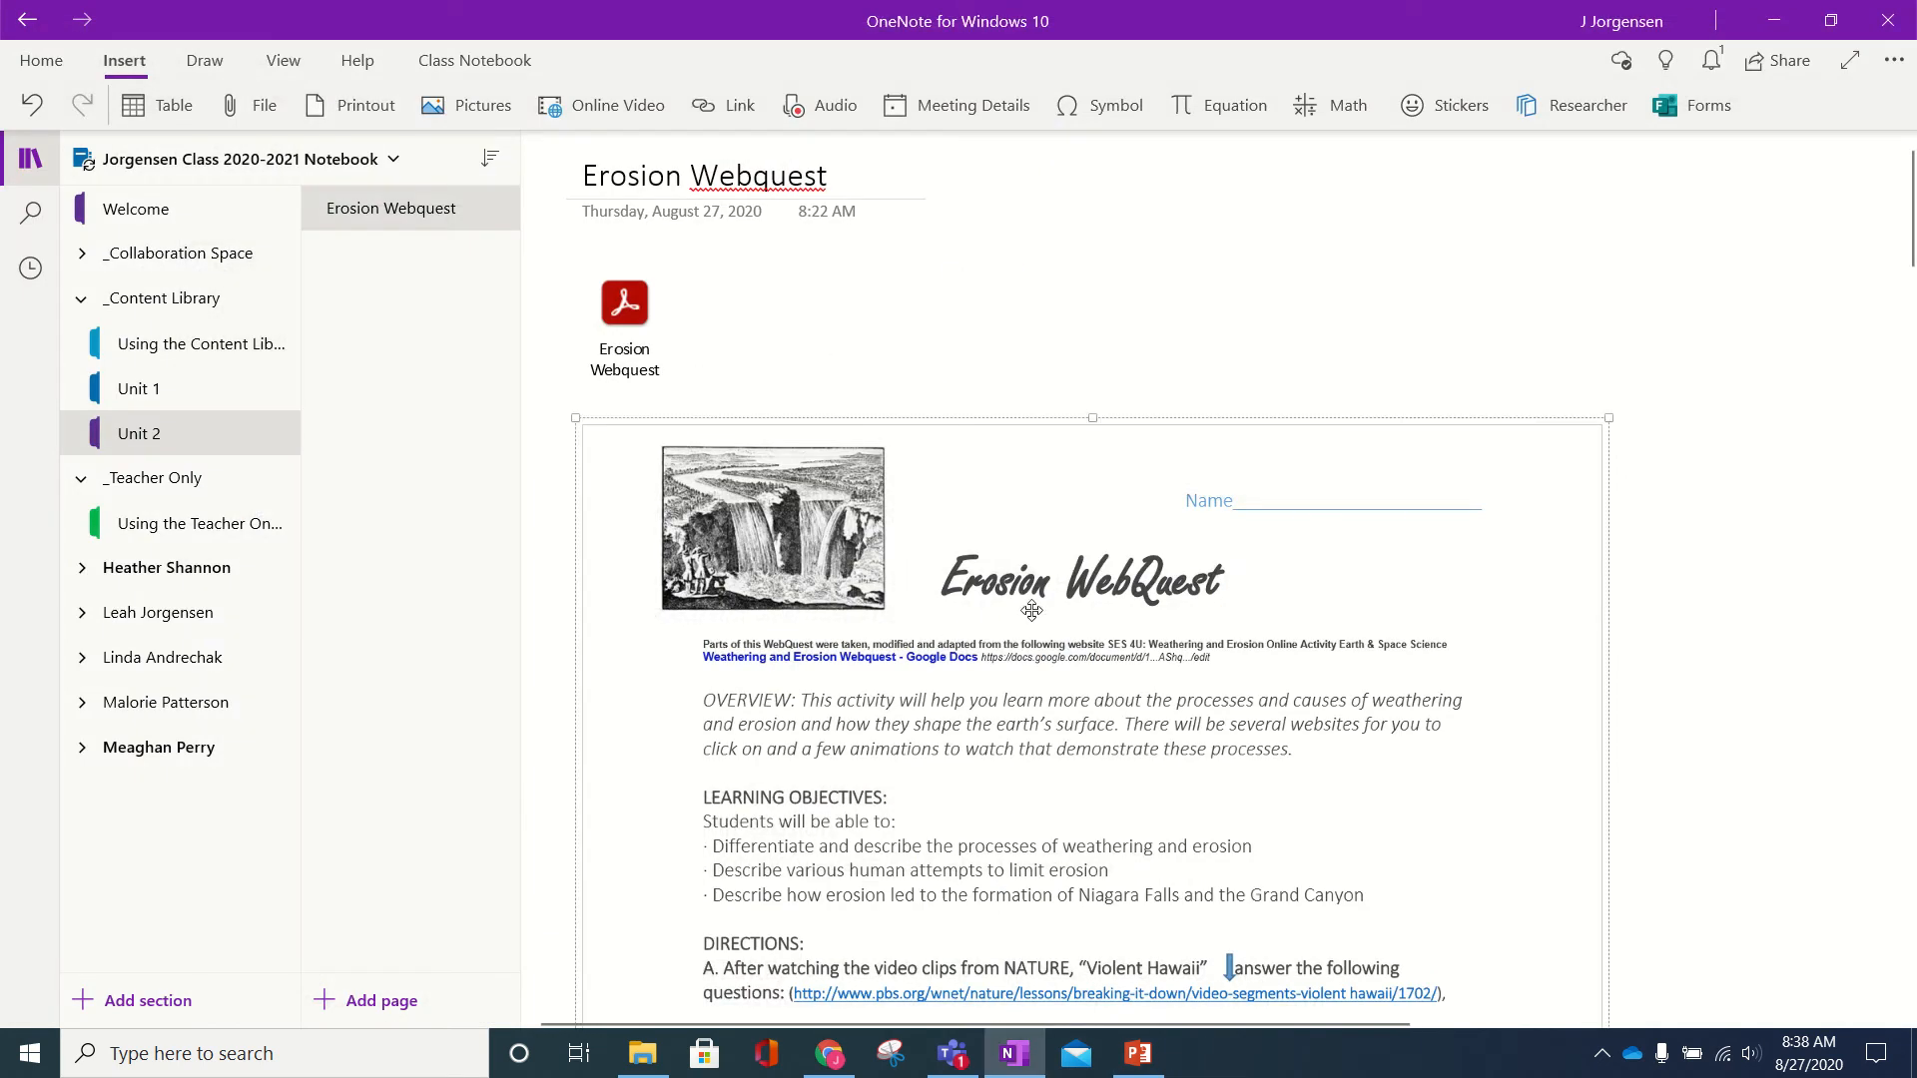
left_click(763, 315)
left_click(649, 319)
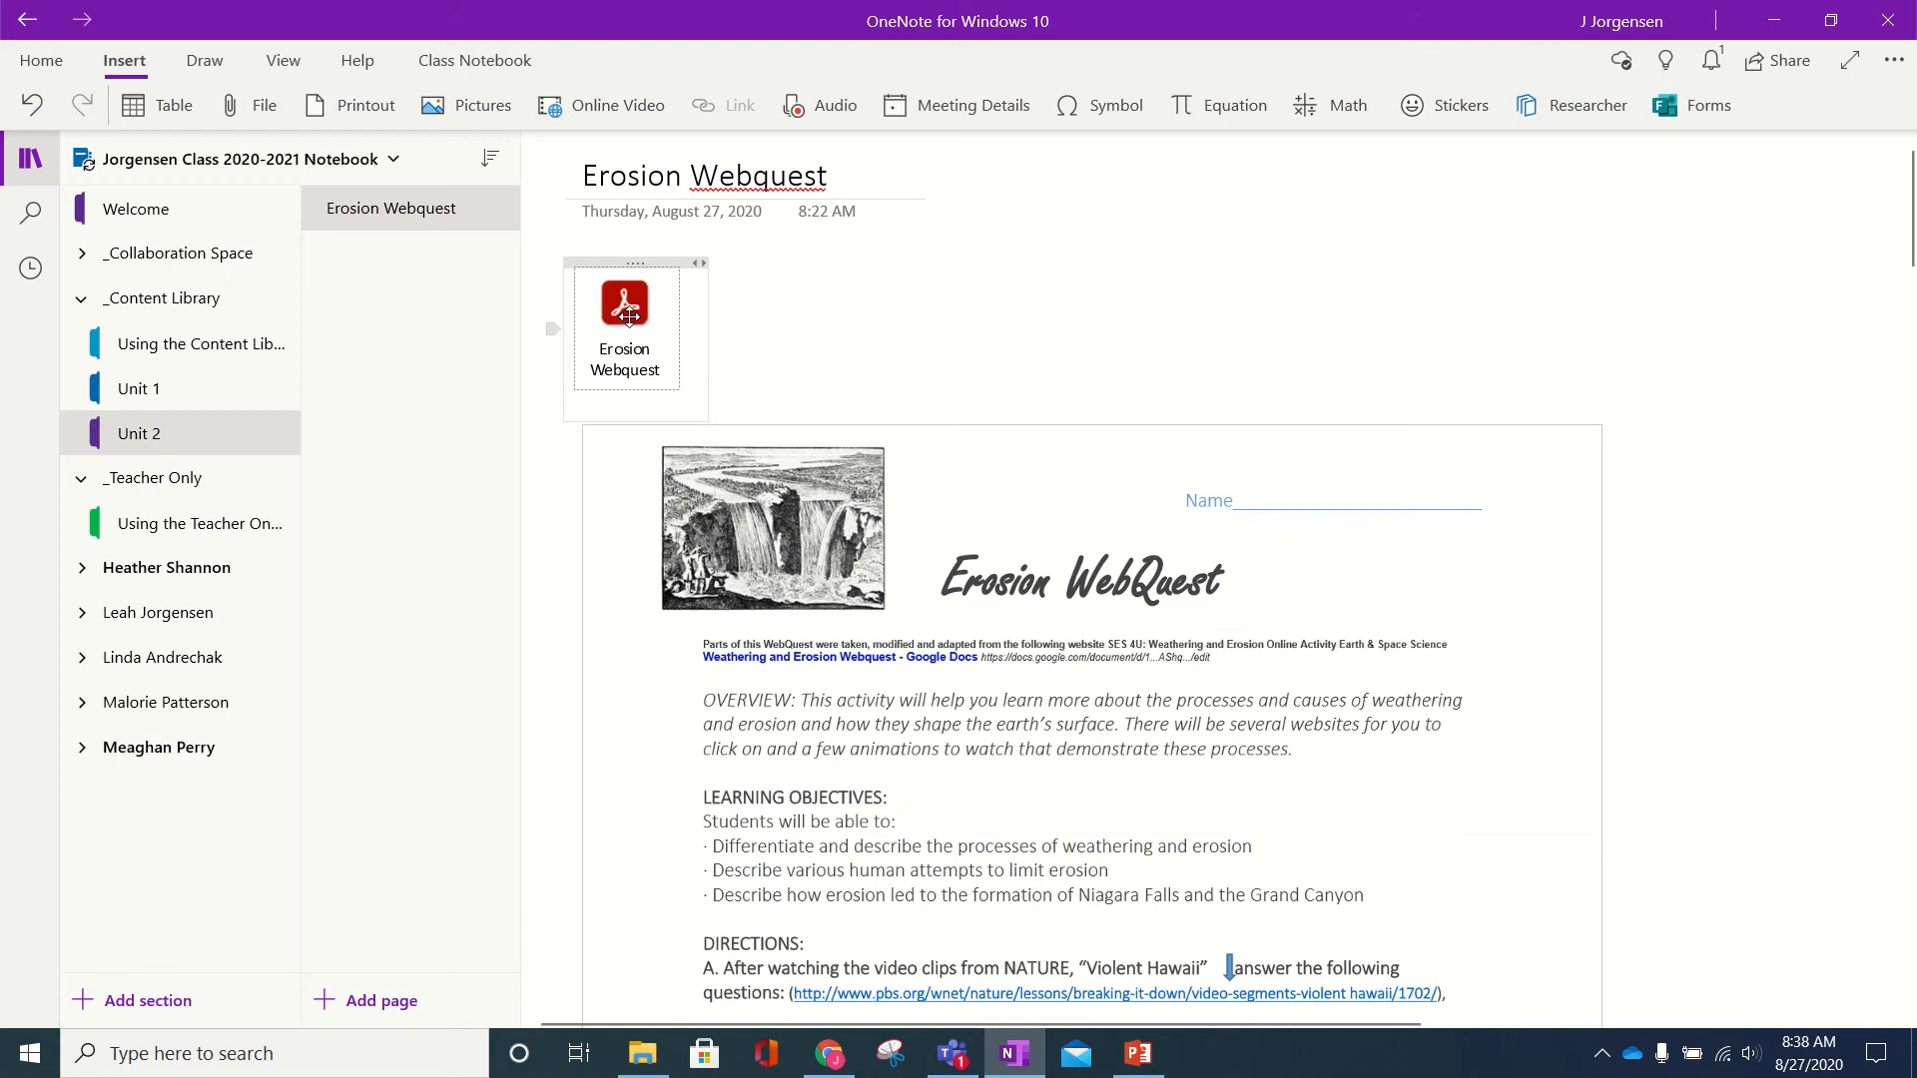
key("Delete")
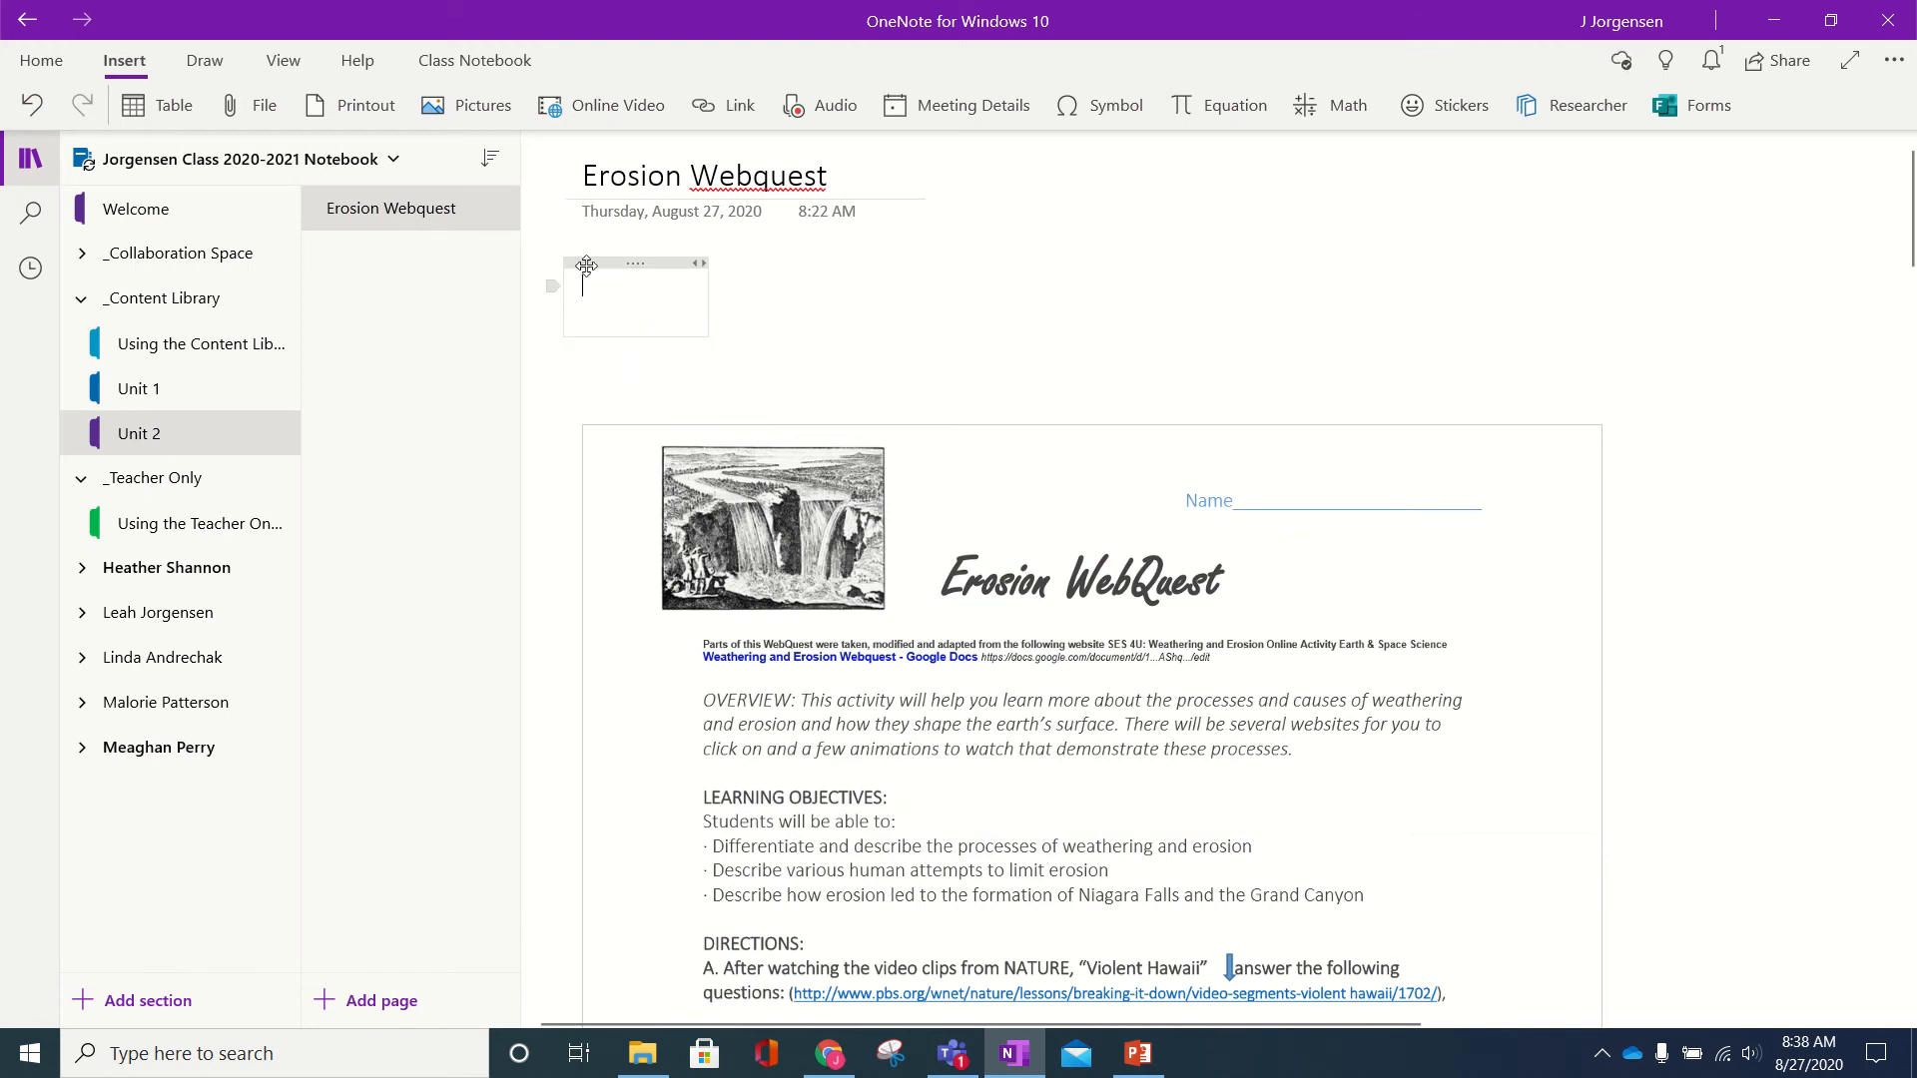
left_click(582, 262)
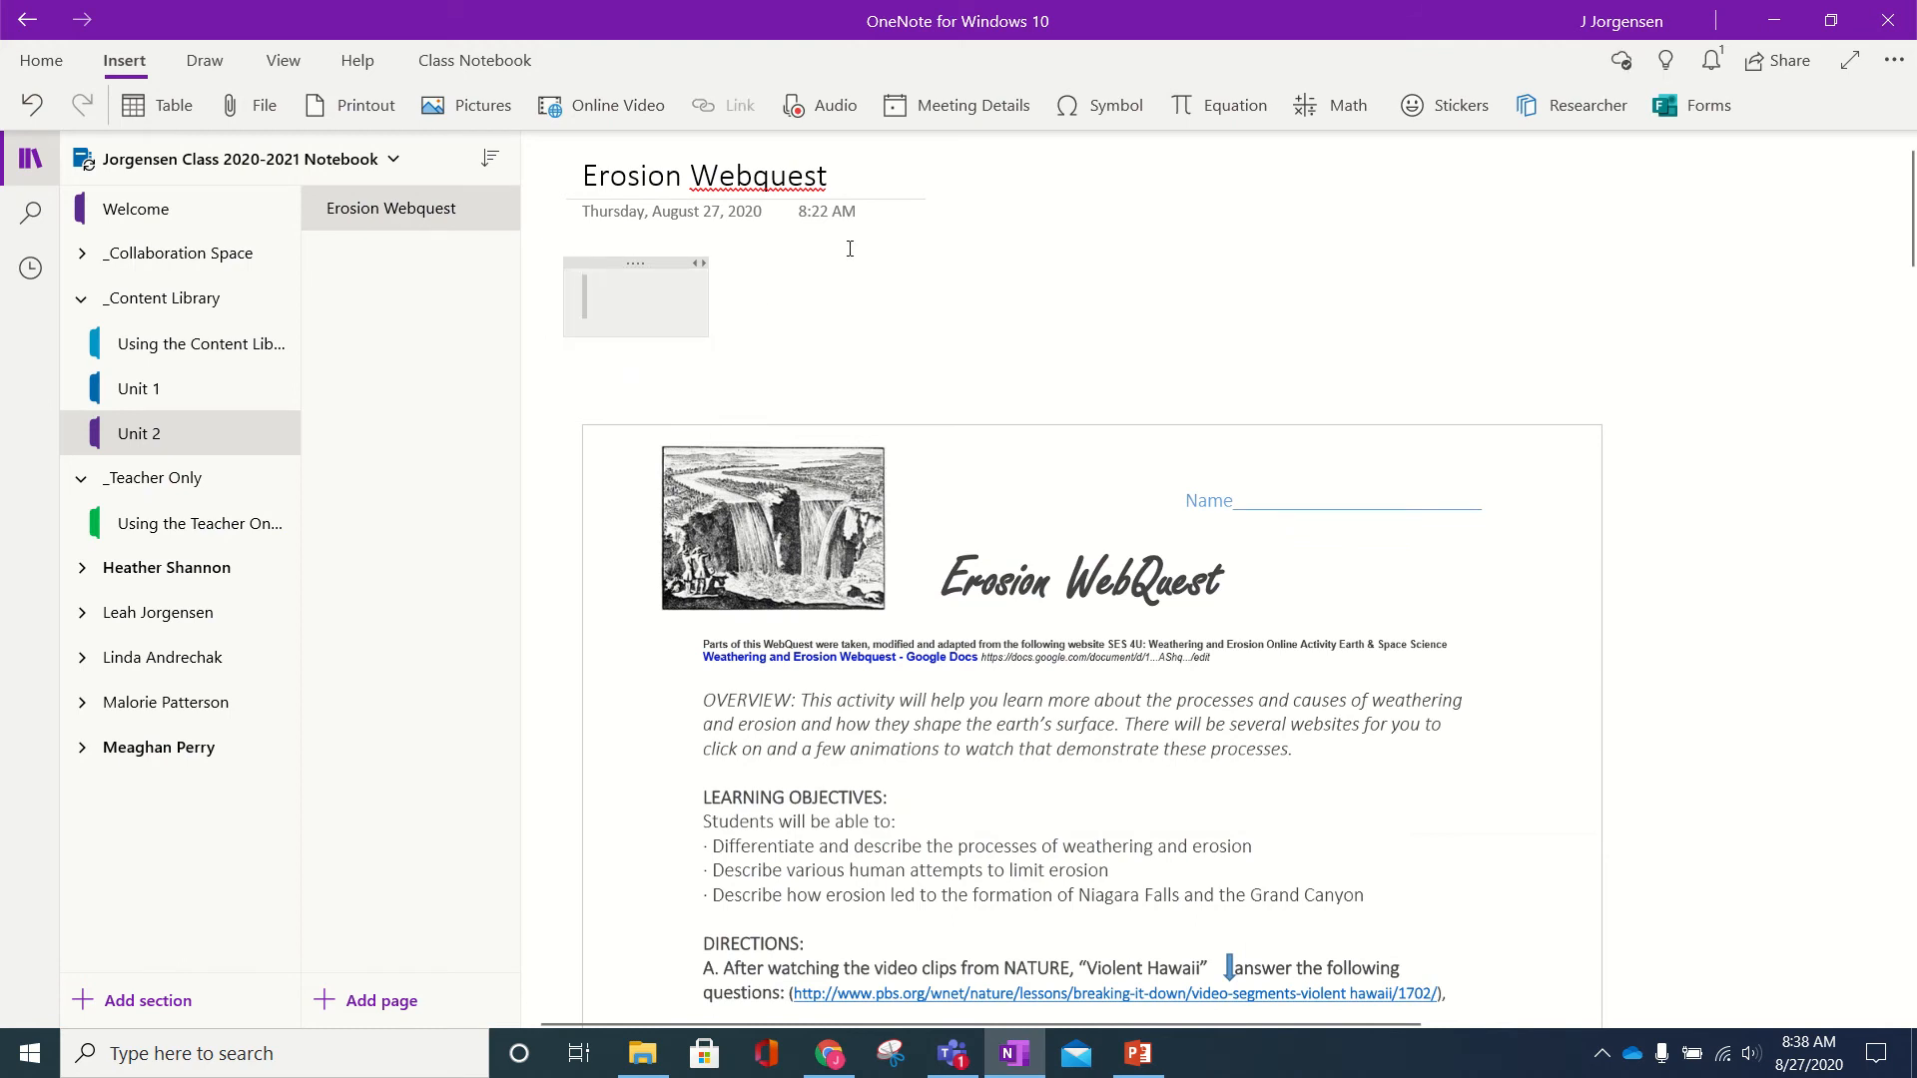
left_click(849, 249)
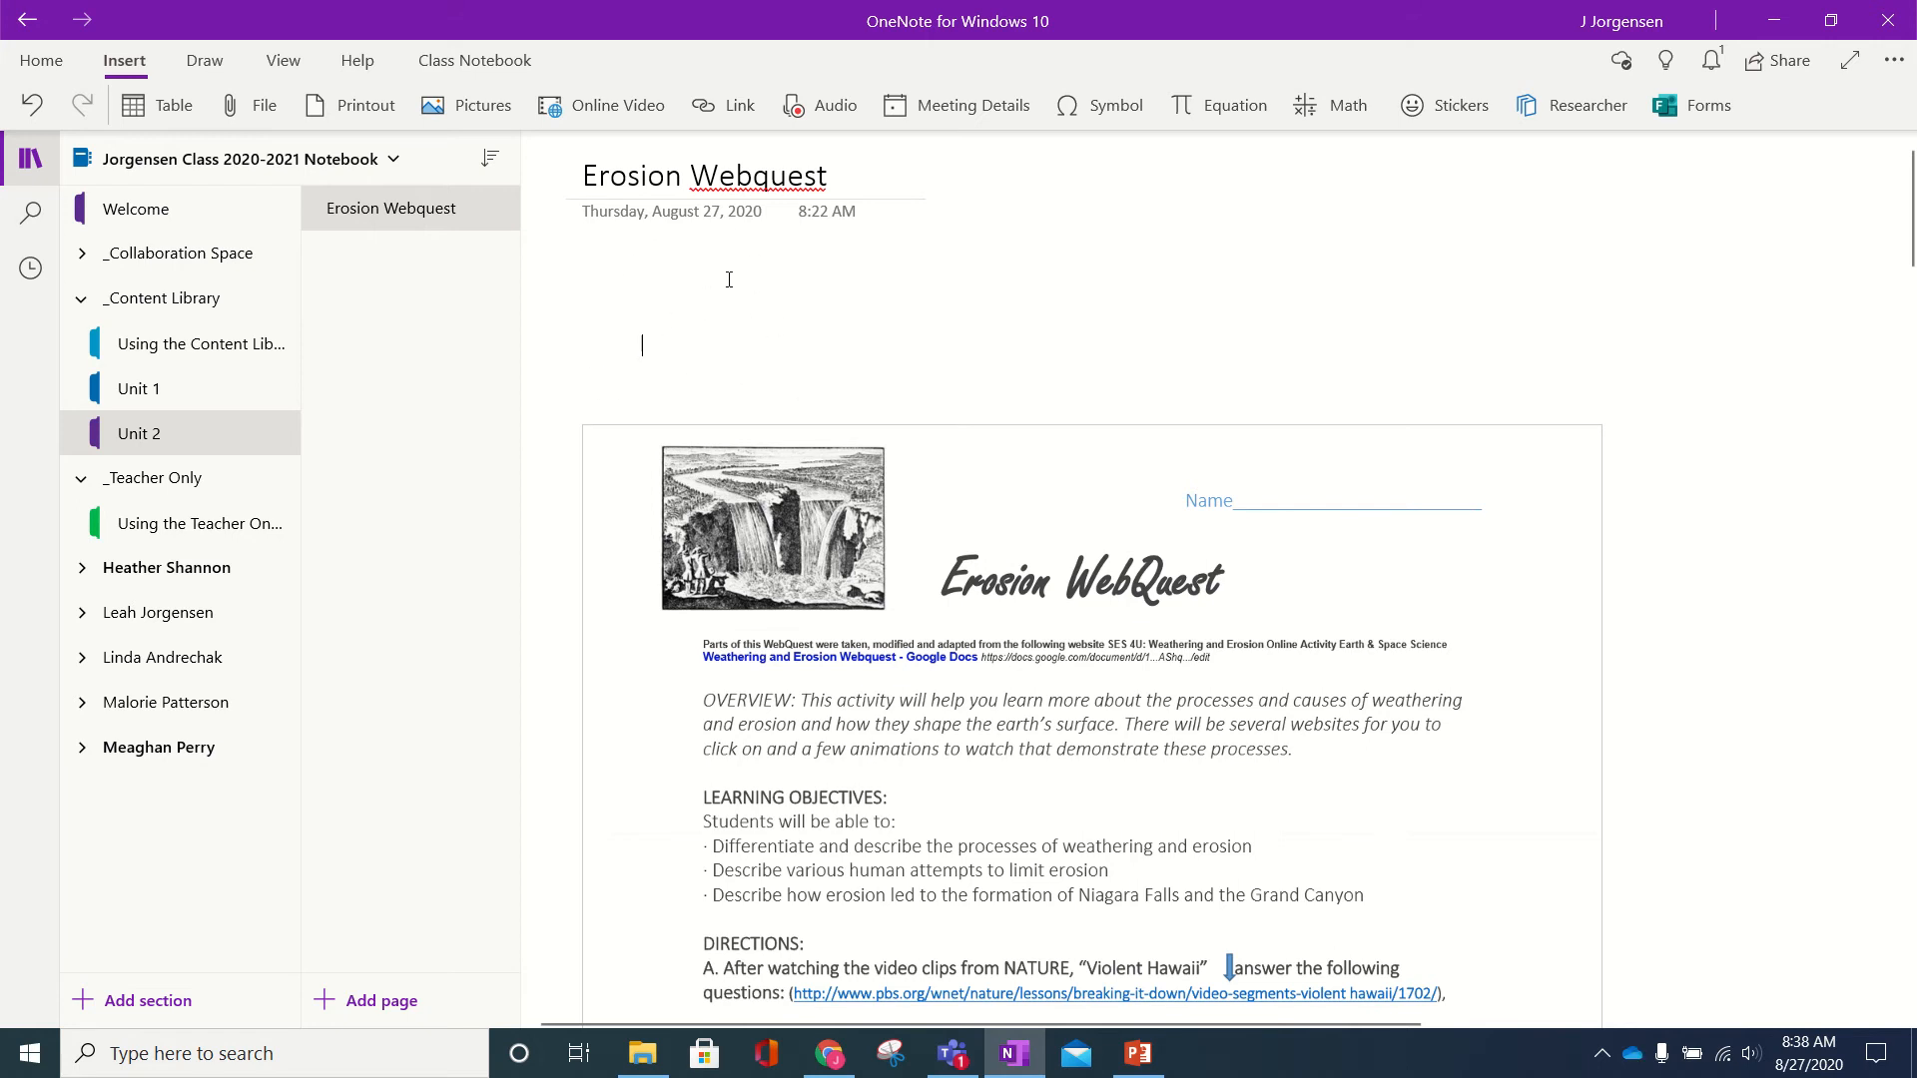
- Drag the Erosion WebQuest printout up to sit just beneath the page title
scroll(671, 338, "down", 3)
left_click(671, 337)
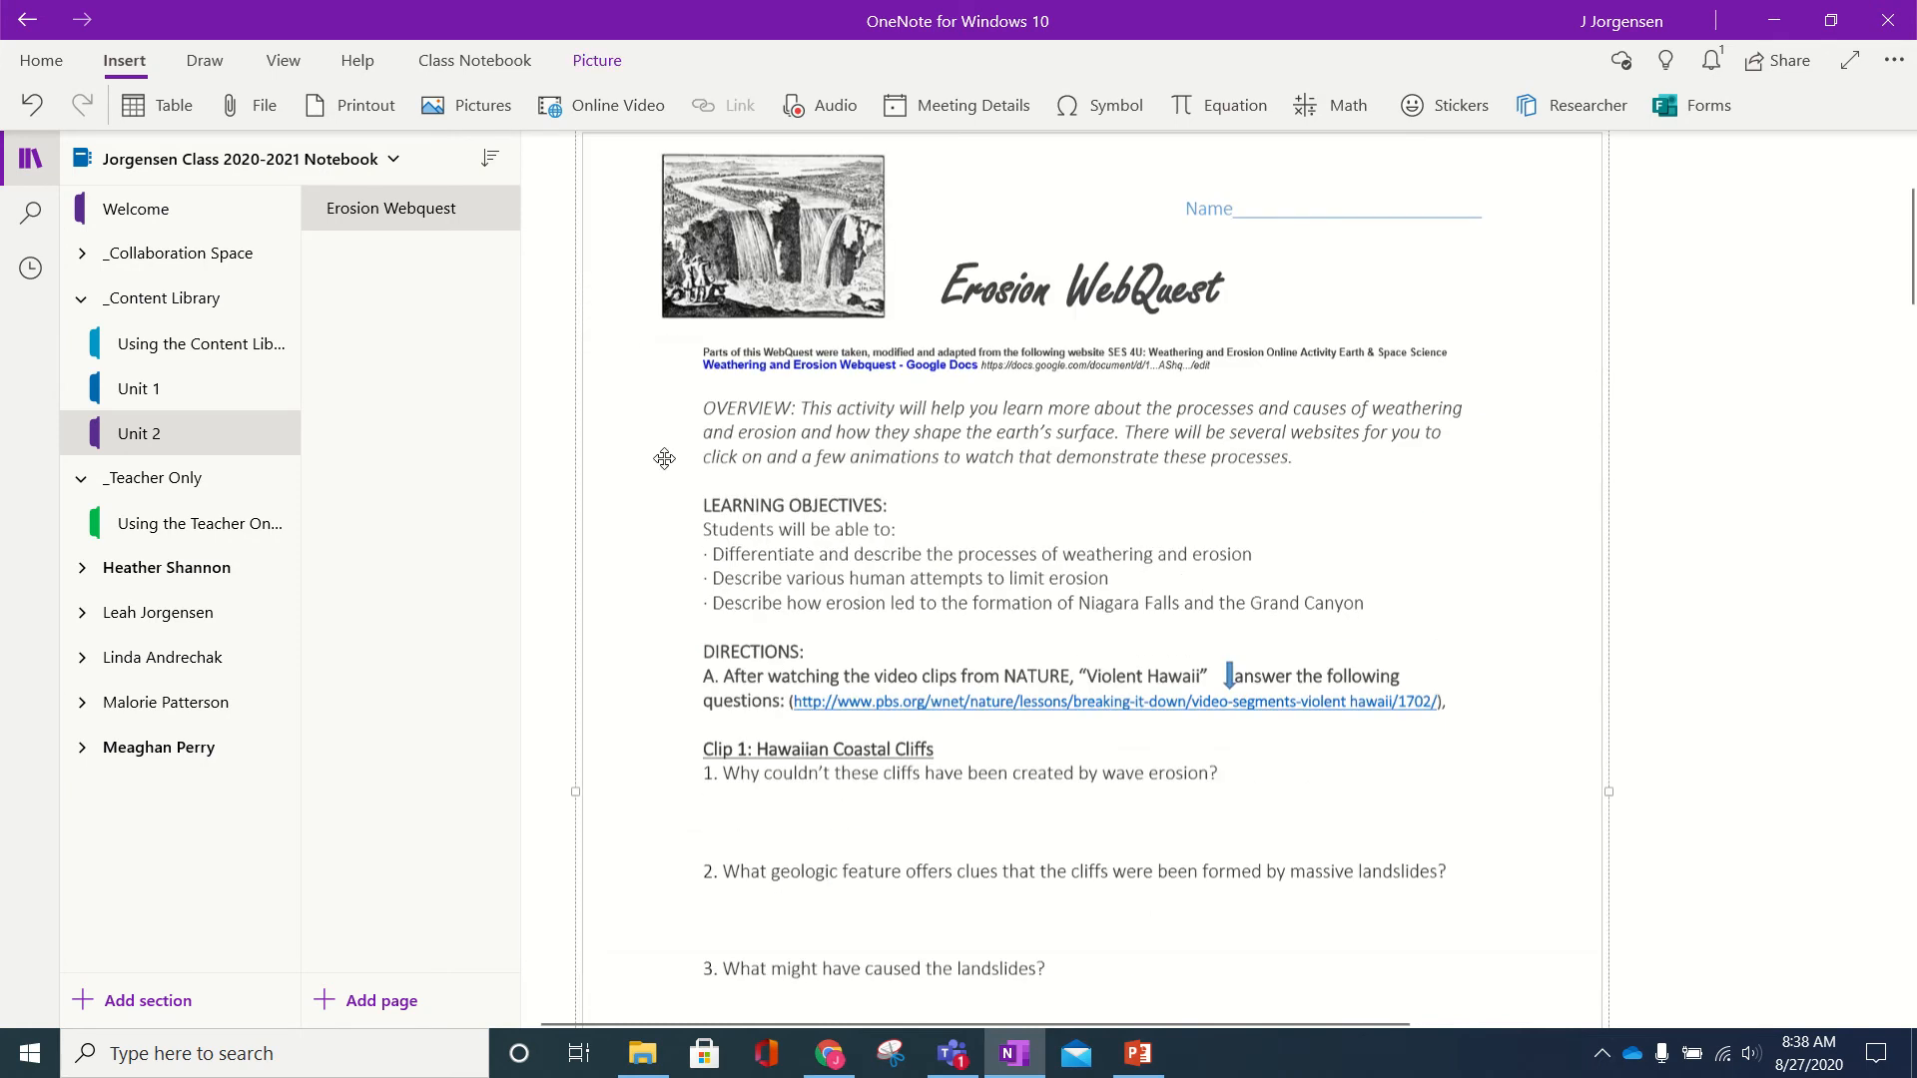
scroll(664, 469, "down", 10)
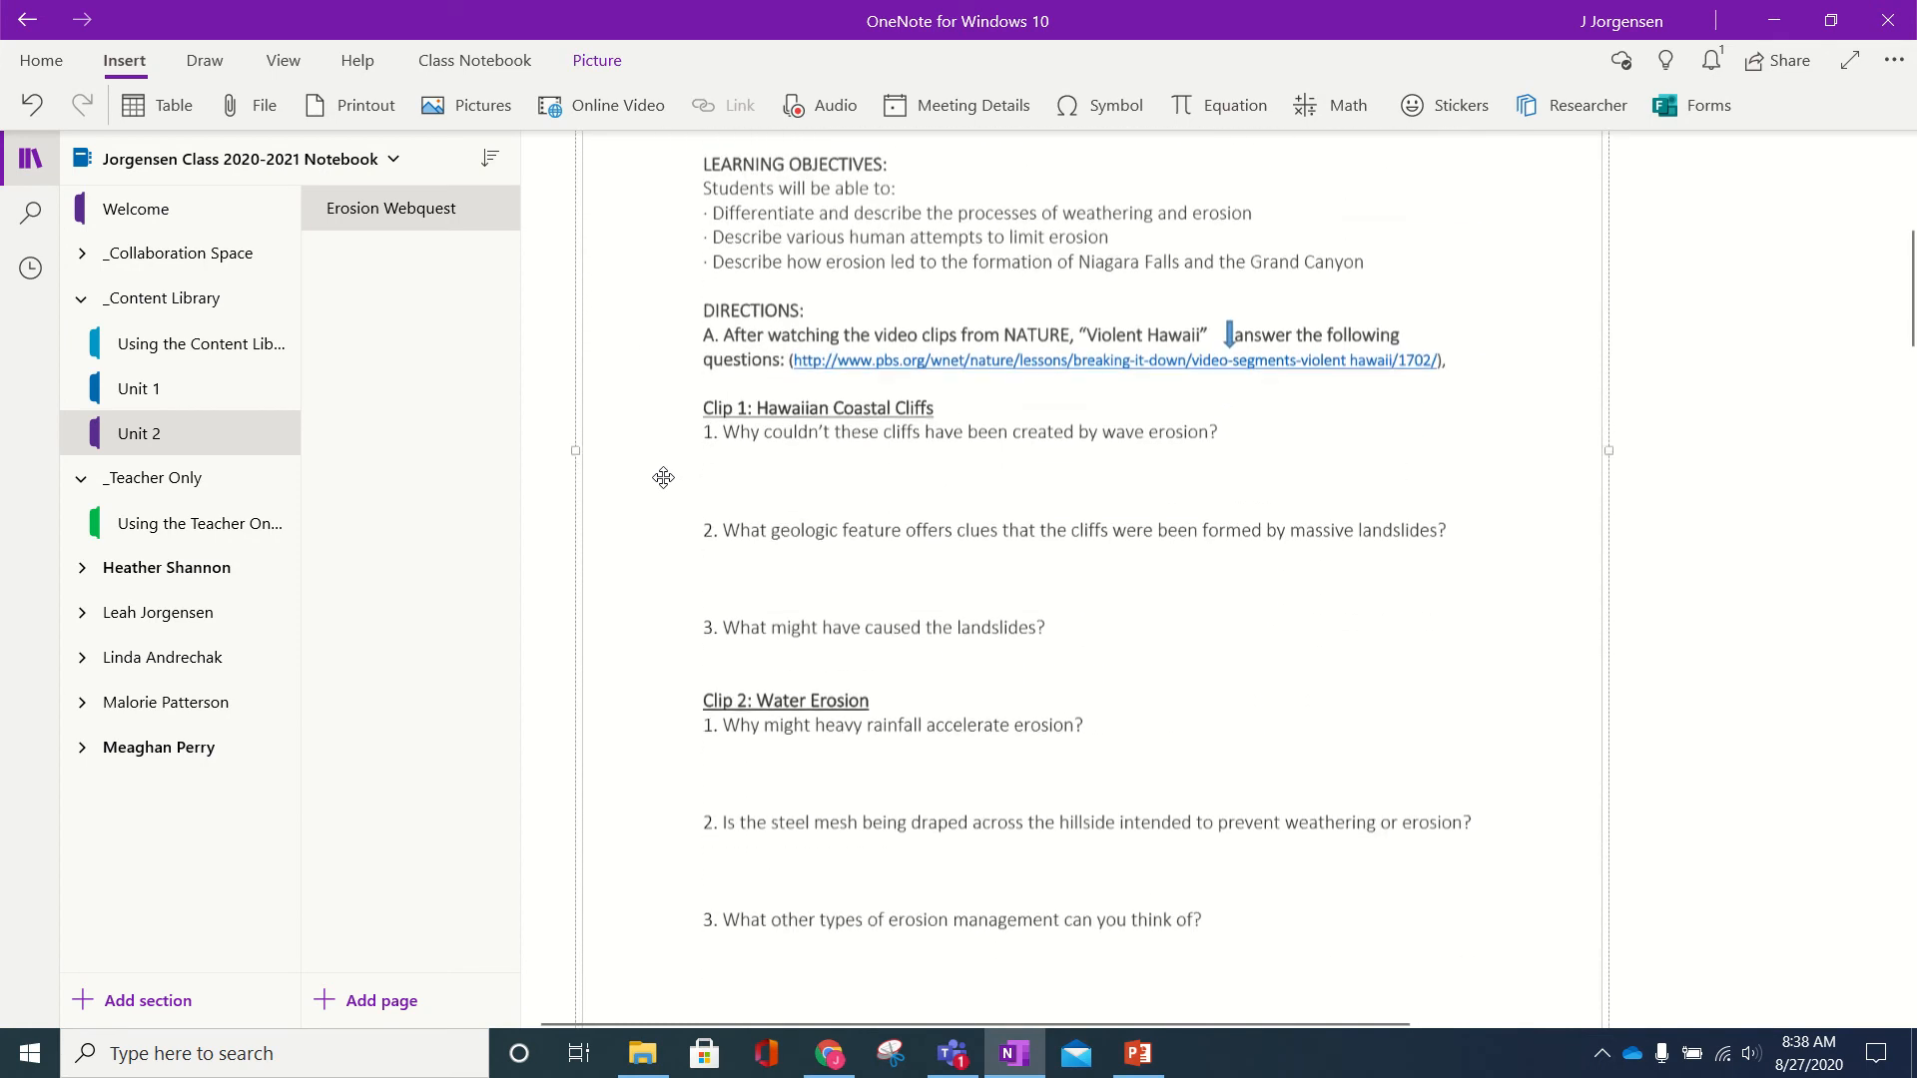
scroll(664, 474, "down", 7)
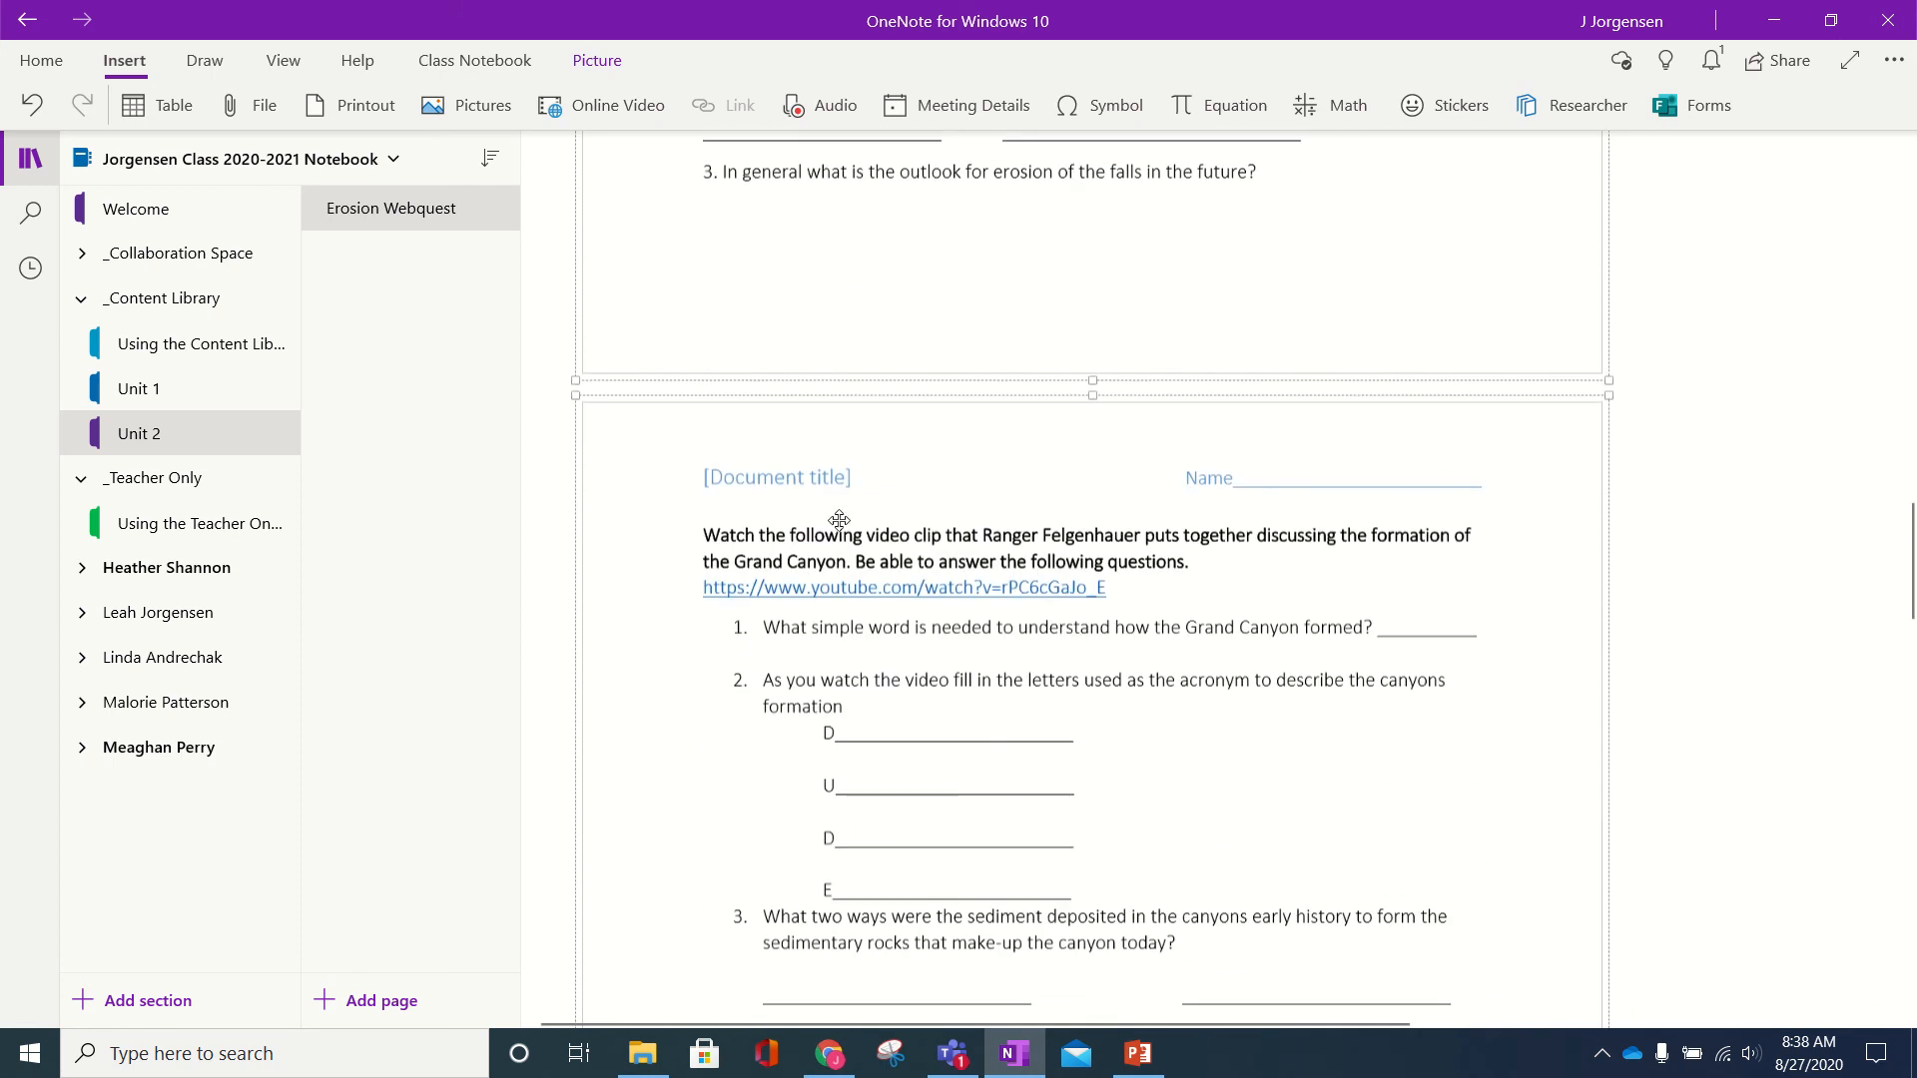
scroll(866, 517, "down", 6)
scroll(788, 517, "up", 7)
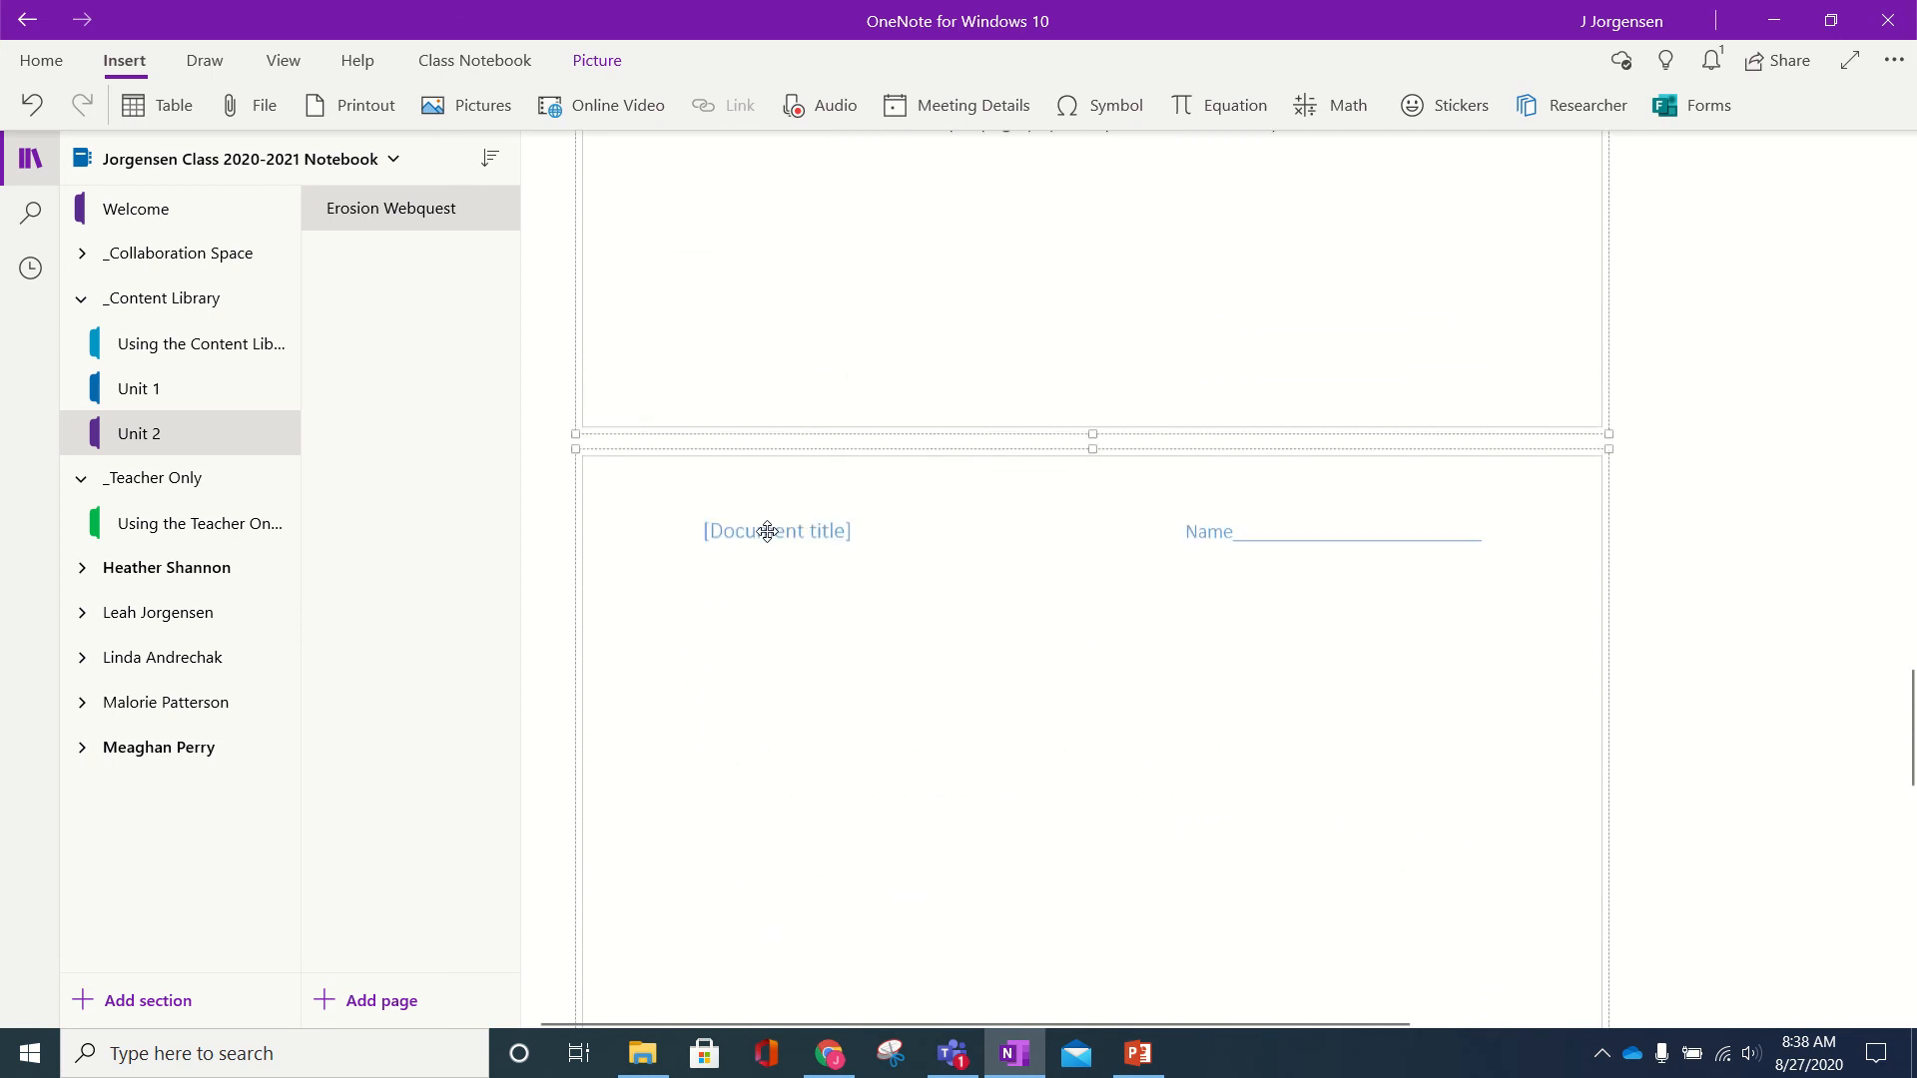
scroll(769, 526, "down", 6)
scroll(766, 534, "up", 10)
scroll(775, 552, "up", 10)
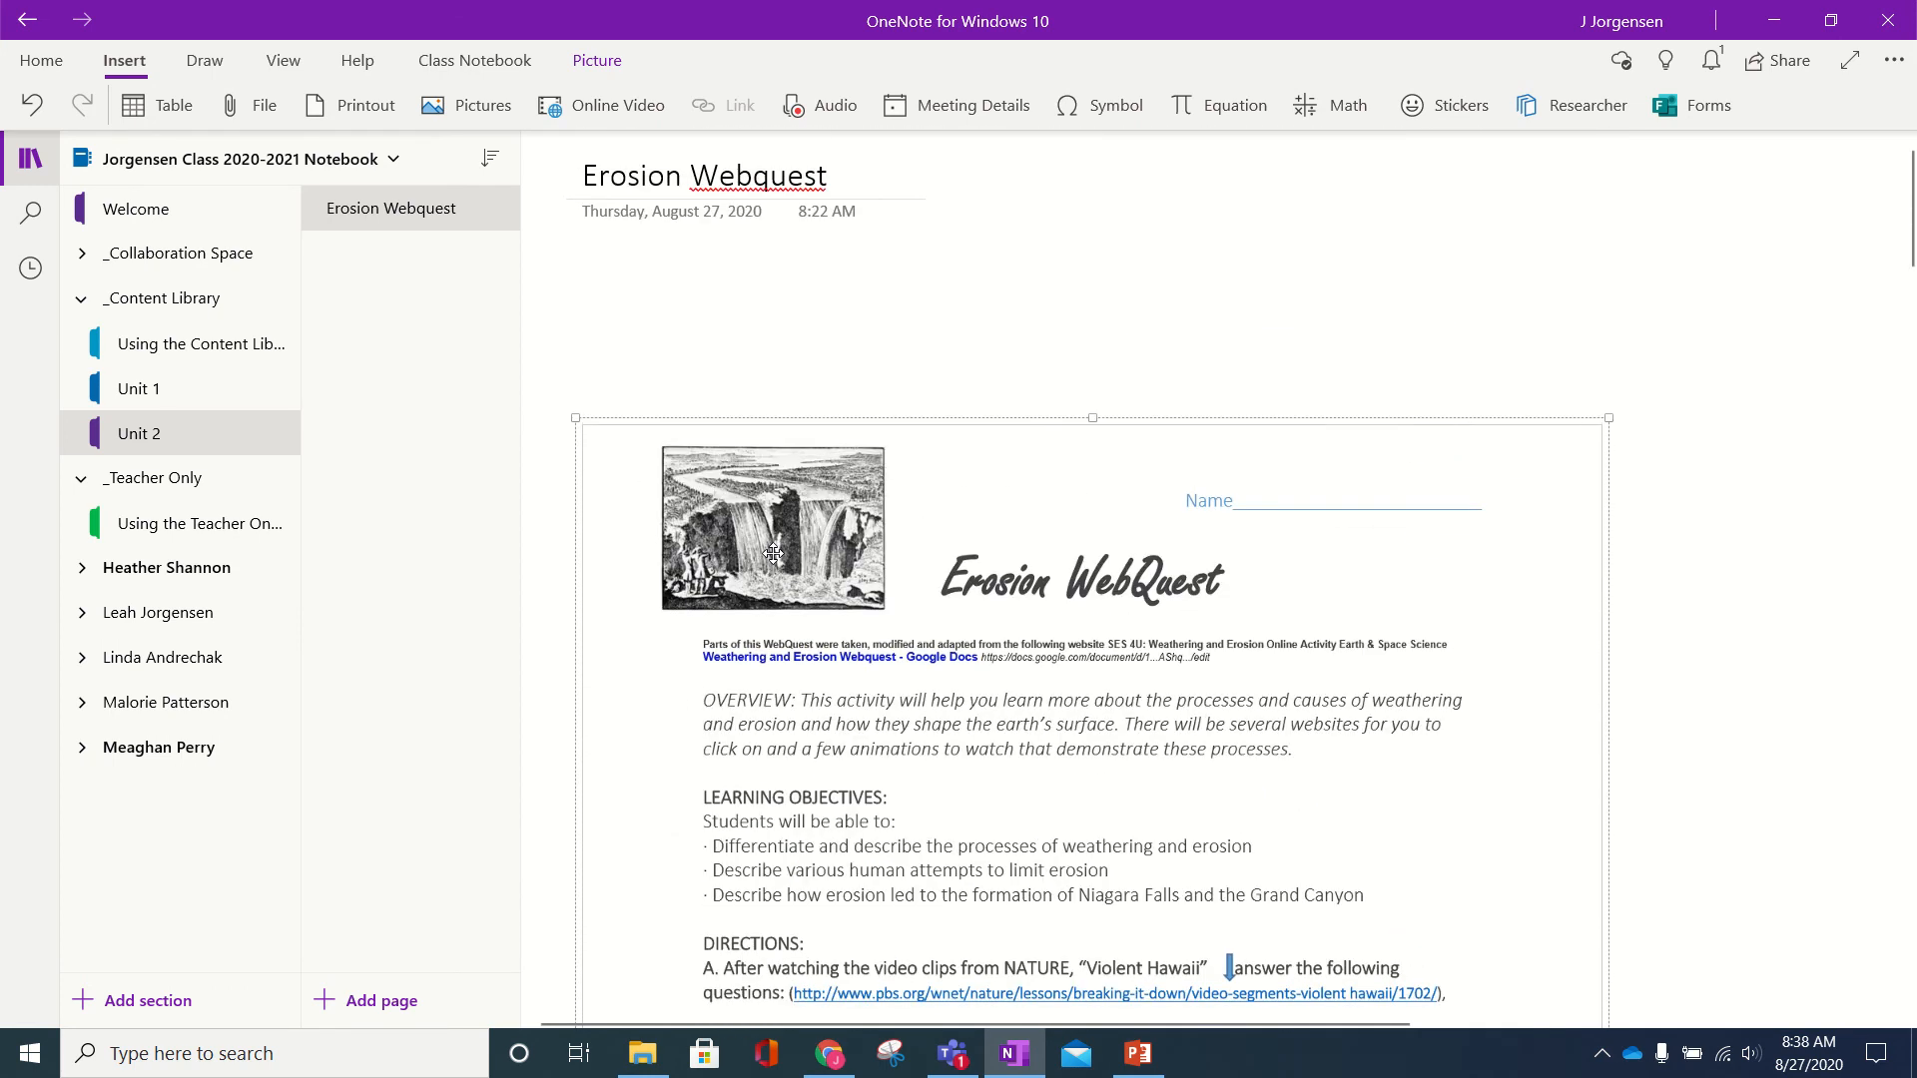
left_click_drag(624, 504, 627, 331)
scroll(633, 393, "down", 10)
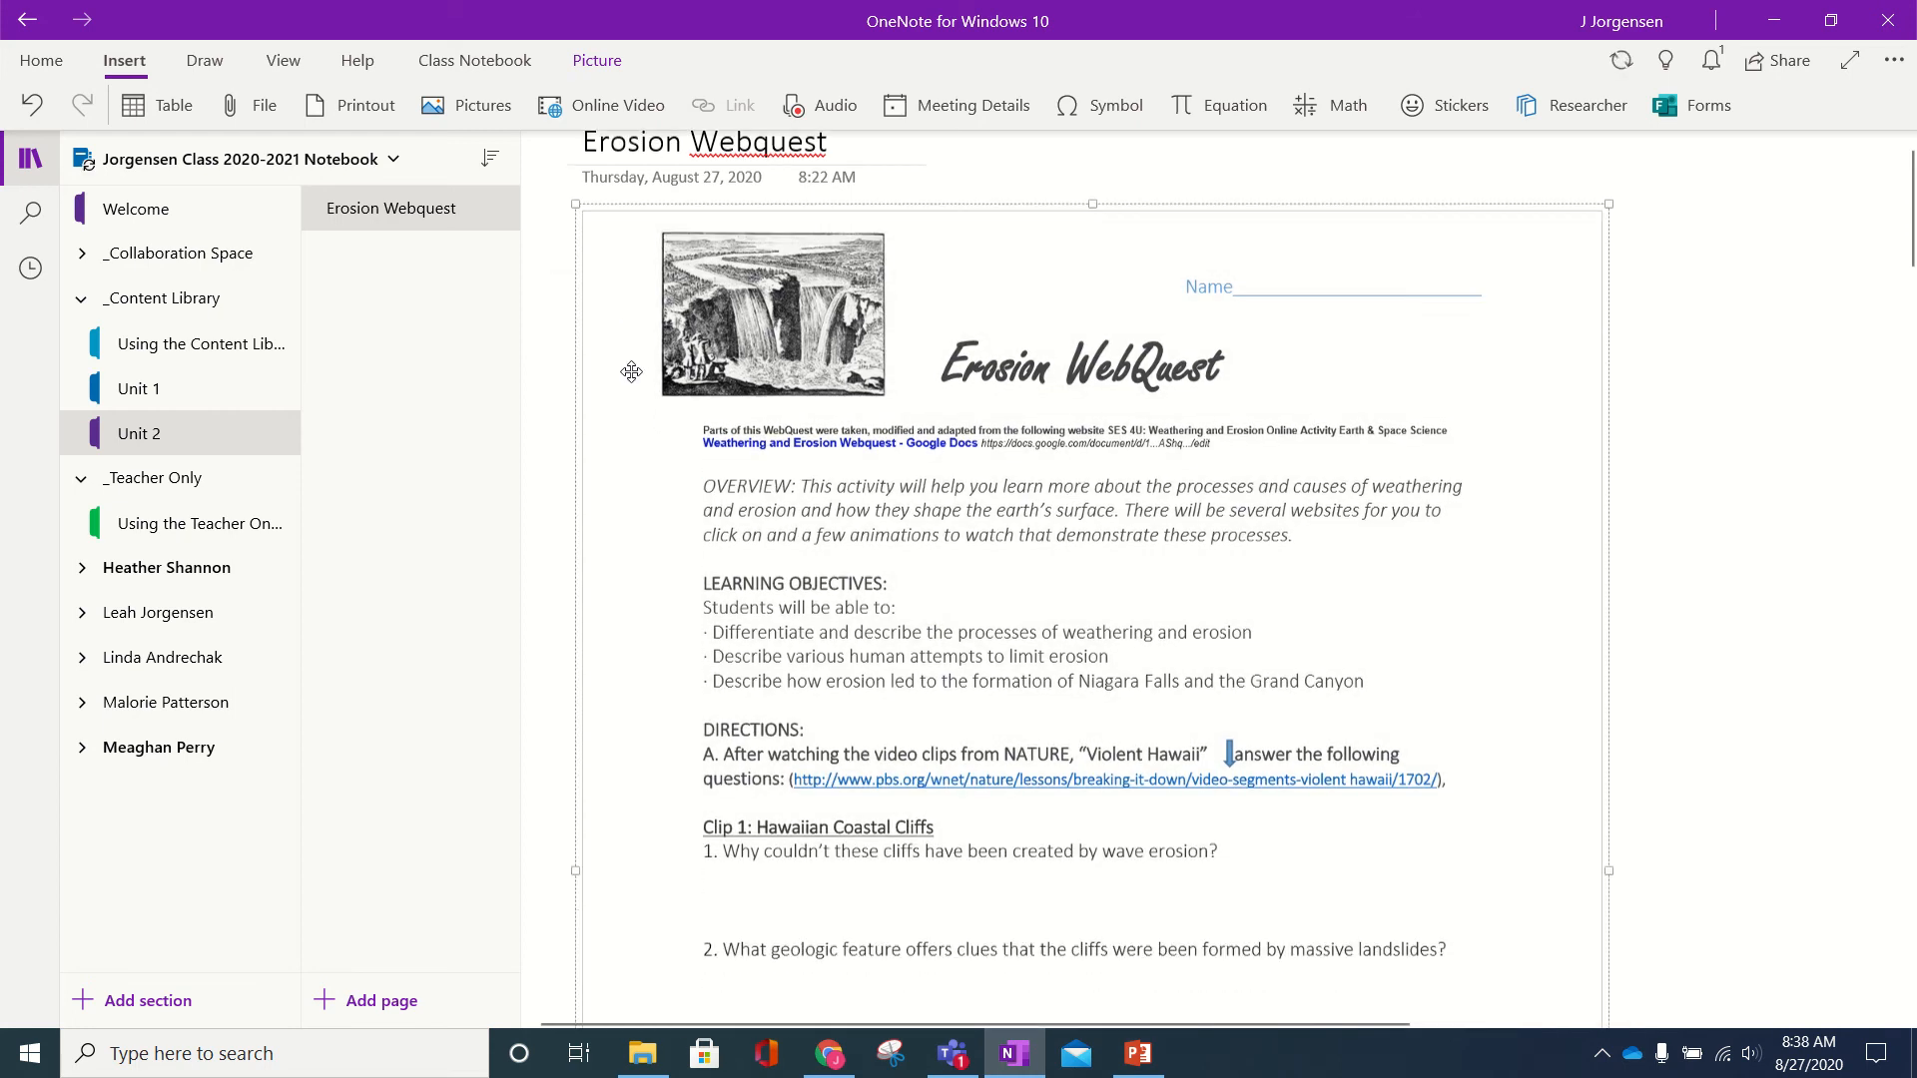
scroll(684, 483, "up", 10)
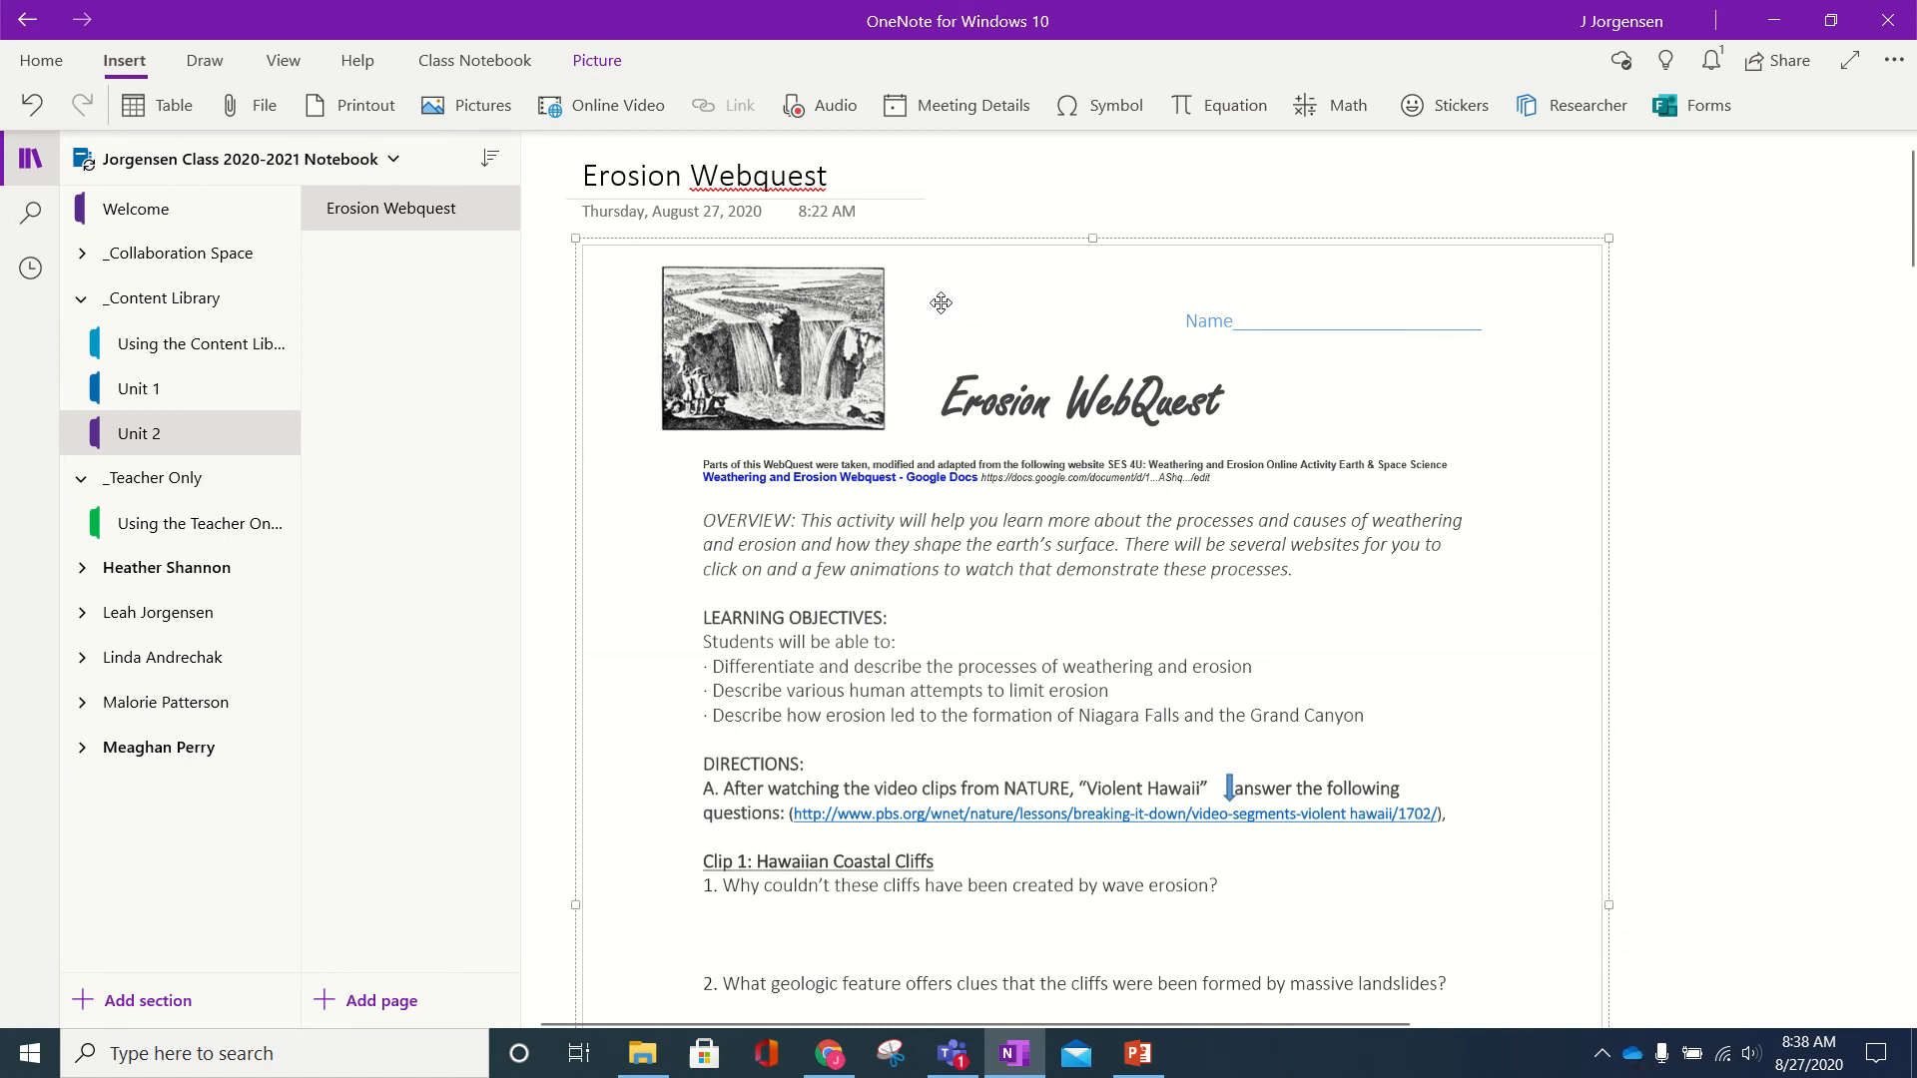
- Deselect and reselect the printout picture, leaving it selected in its new position
left_click(1767, 311)
left_click(1719, 312)
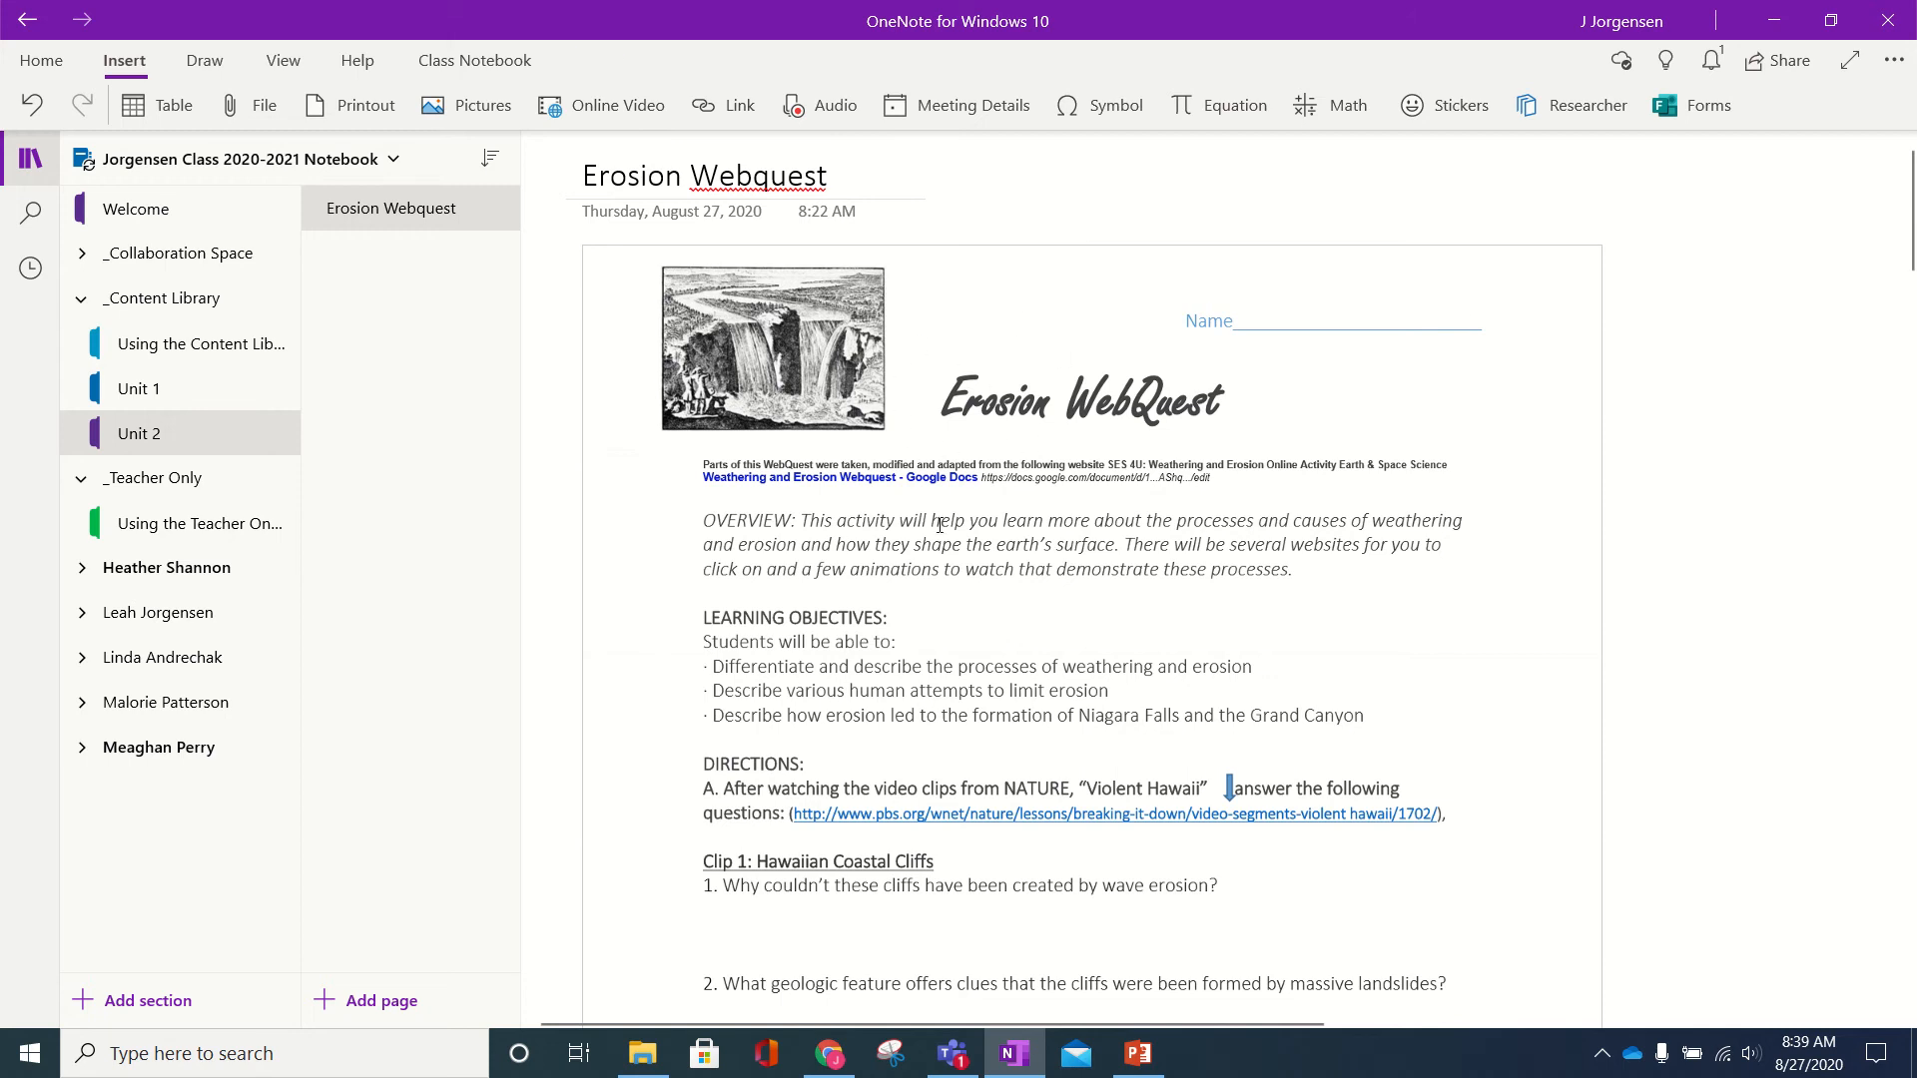
left_click(880, 472)
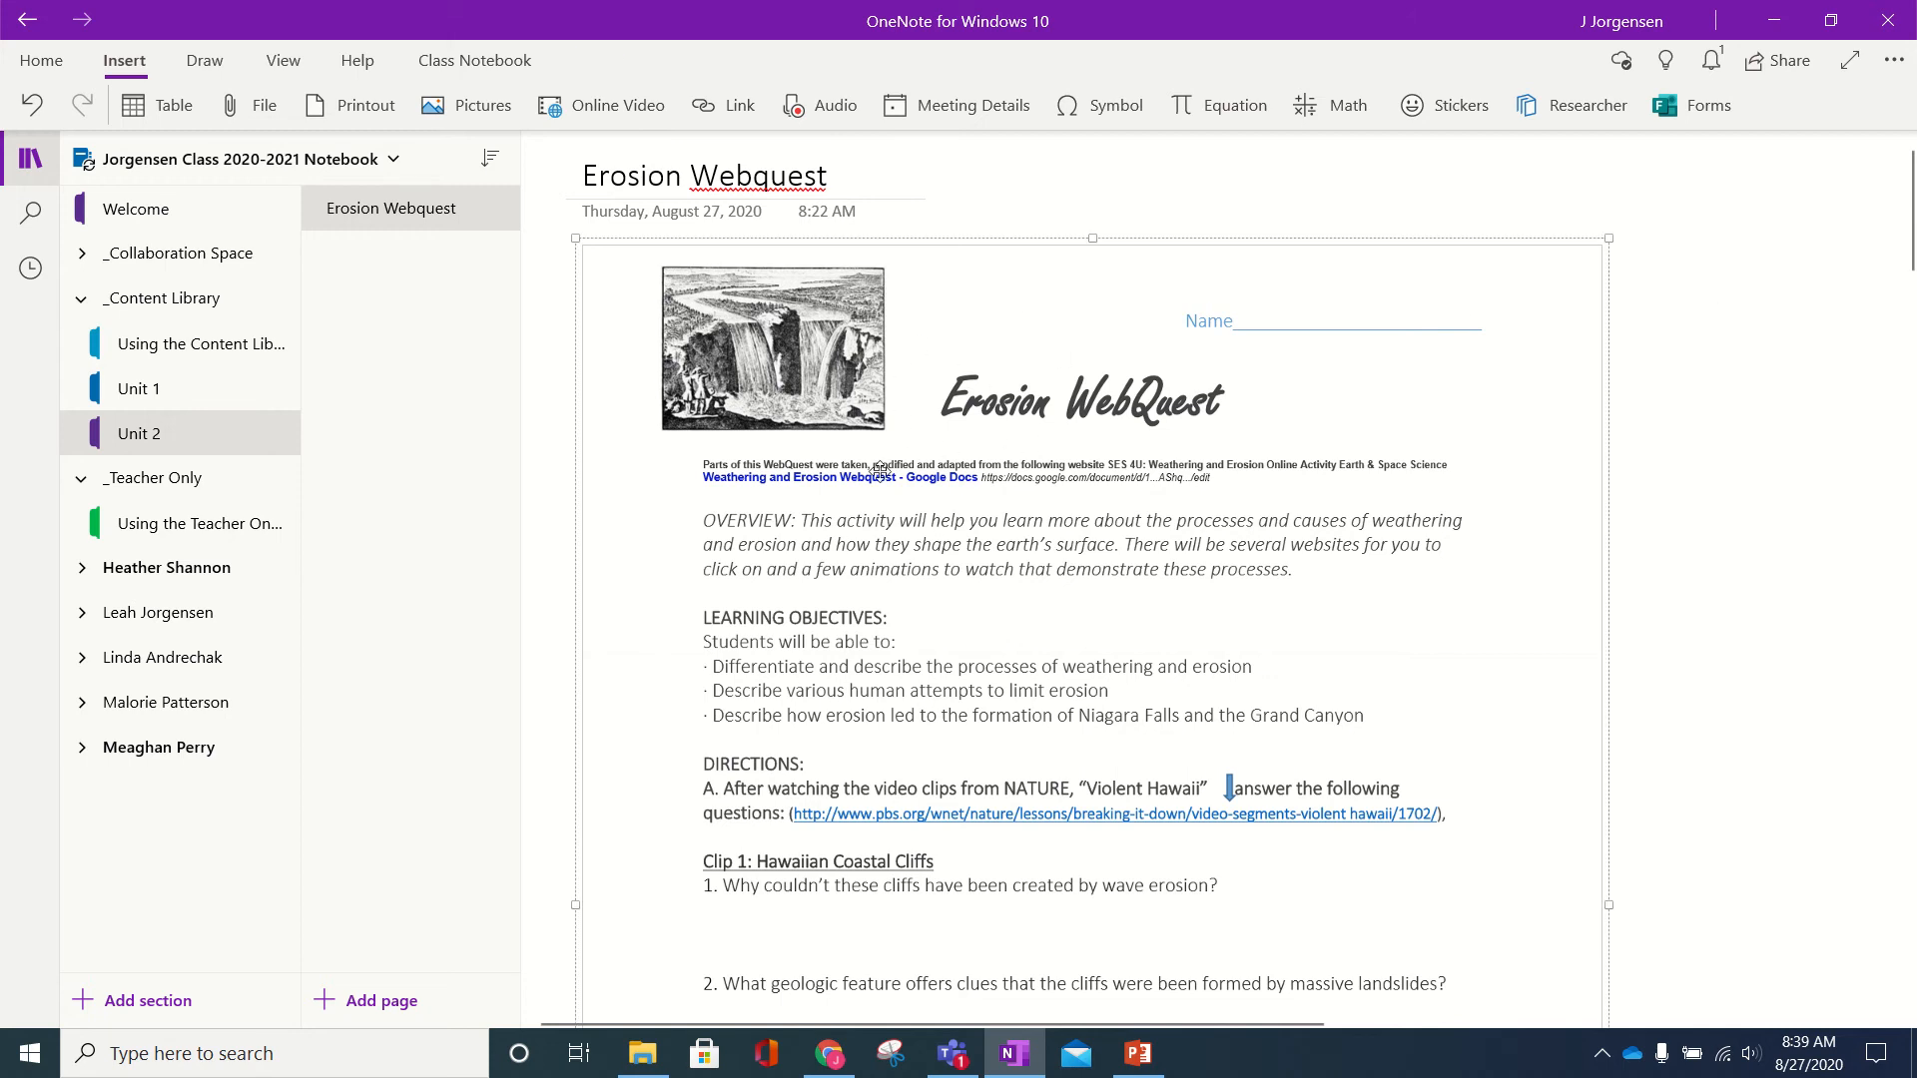
left_click(1748, 489)
left_click(960, 377)
left_click(1633, 306)
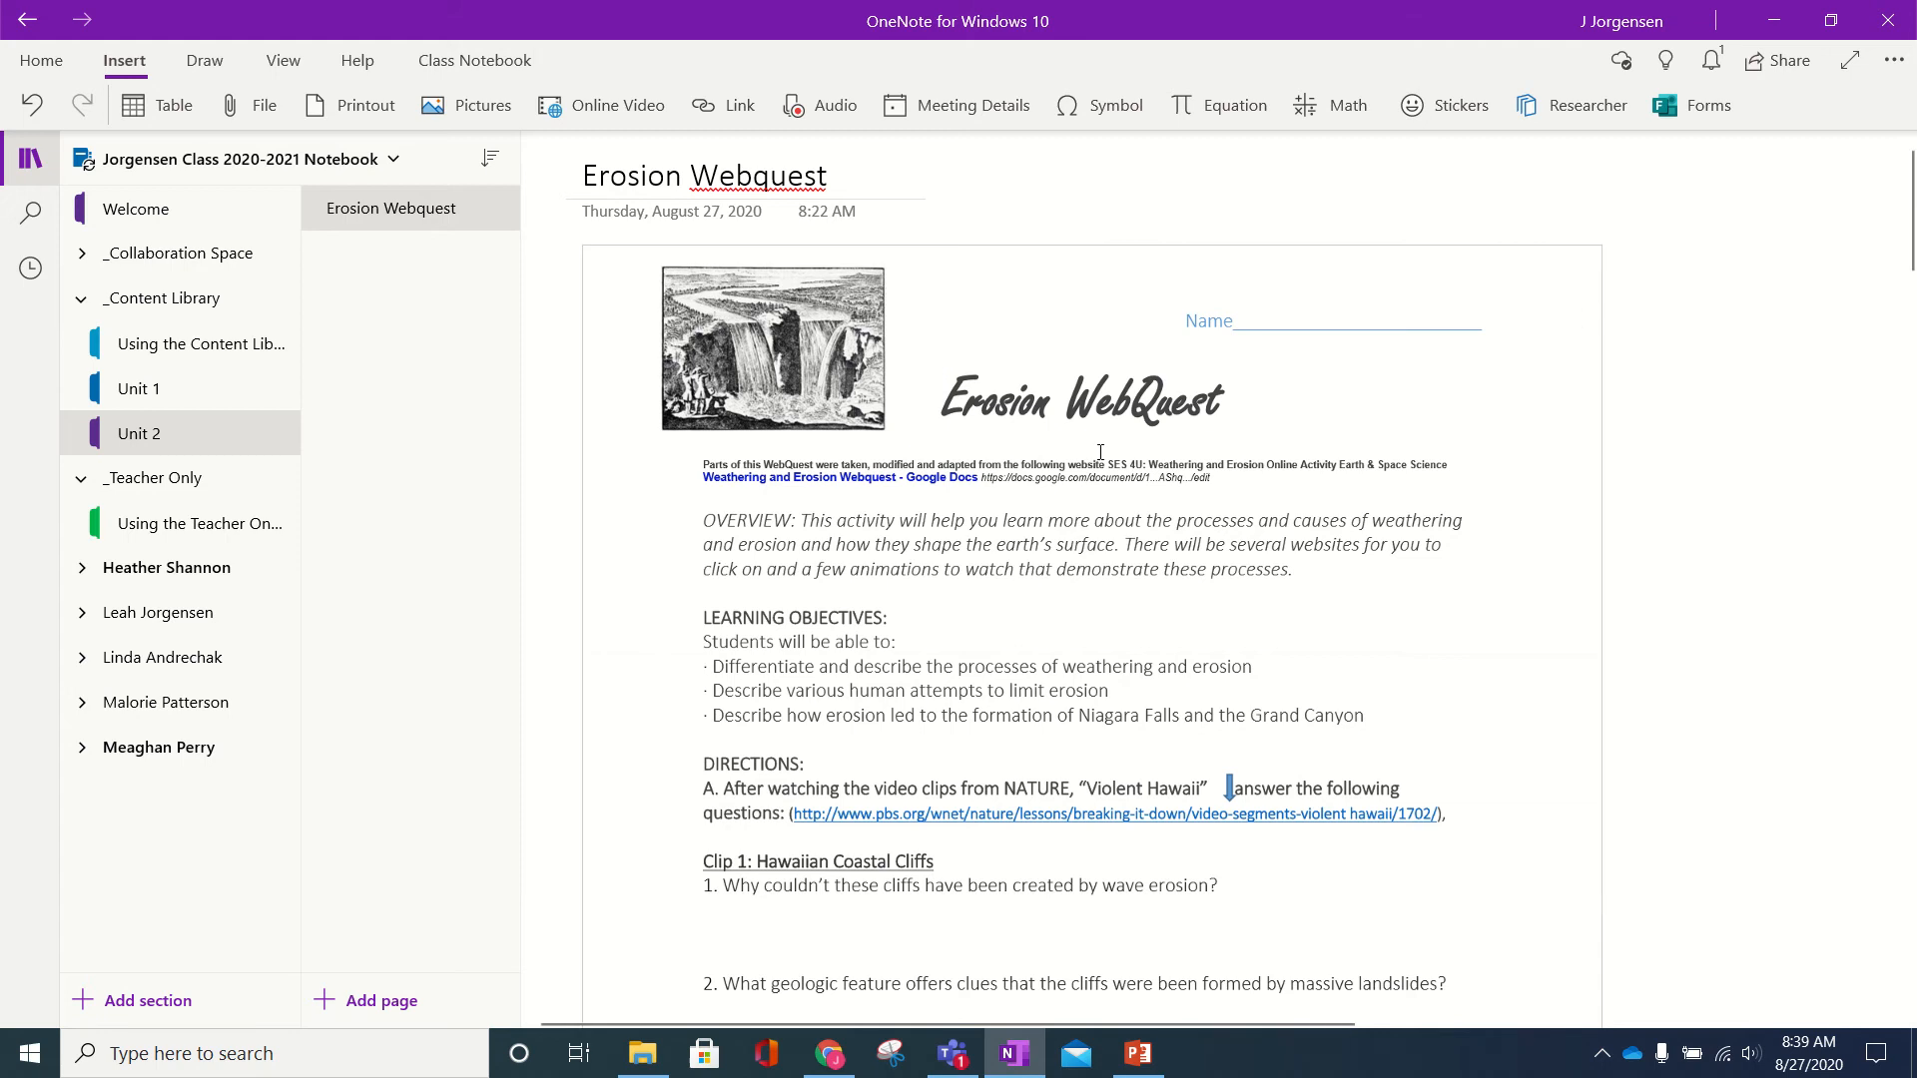
left_click(941, 368)
scroll(739, 563, "down", 15)
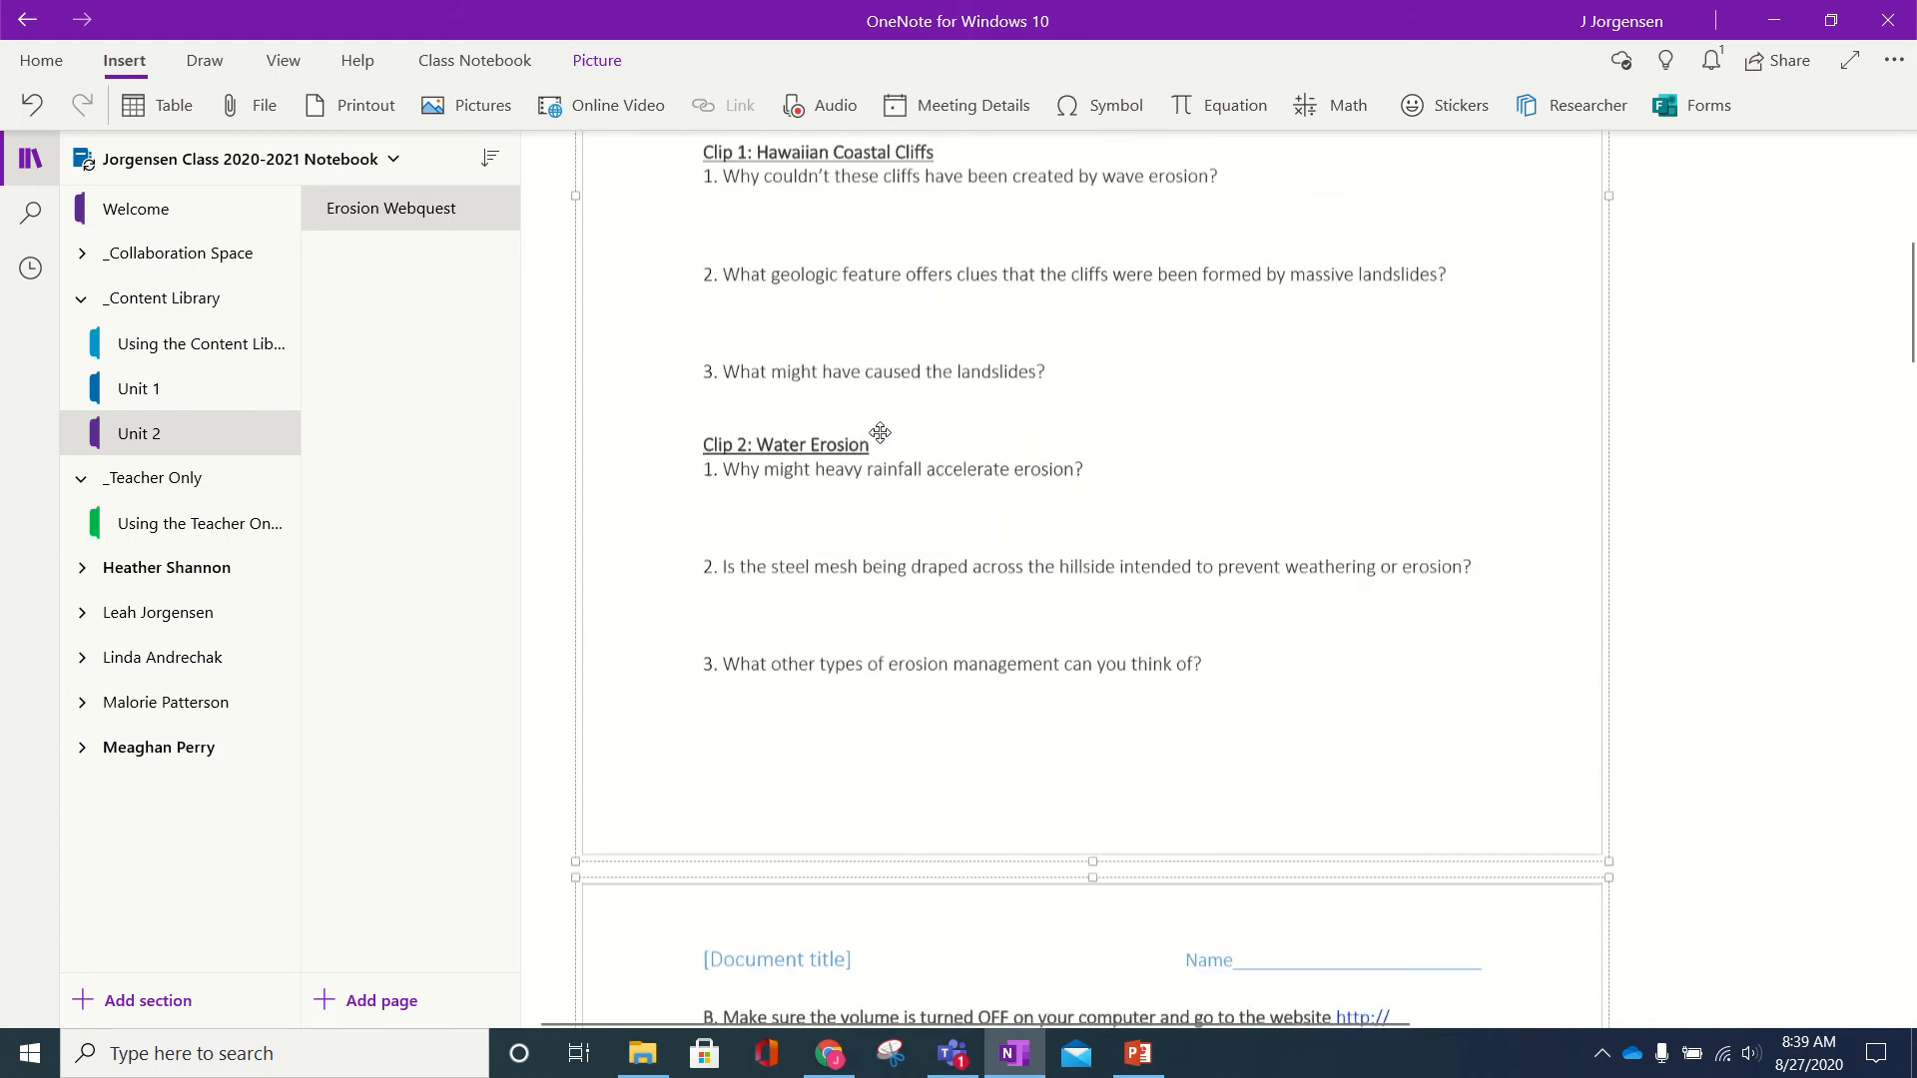
scroll(740, 563, "up", 15)
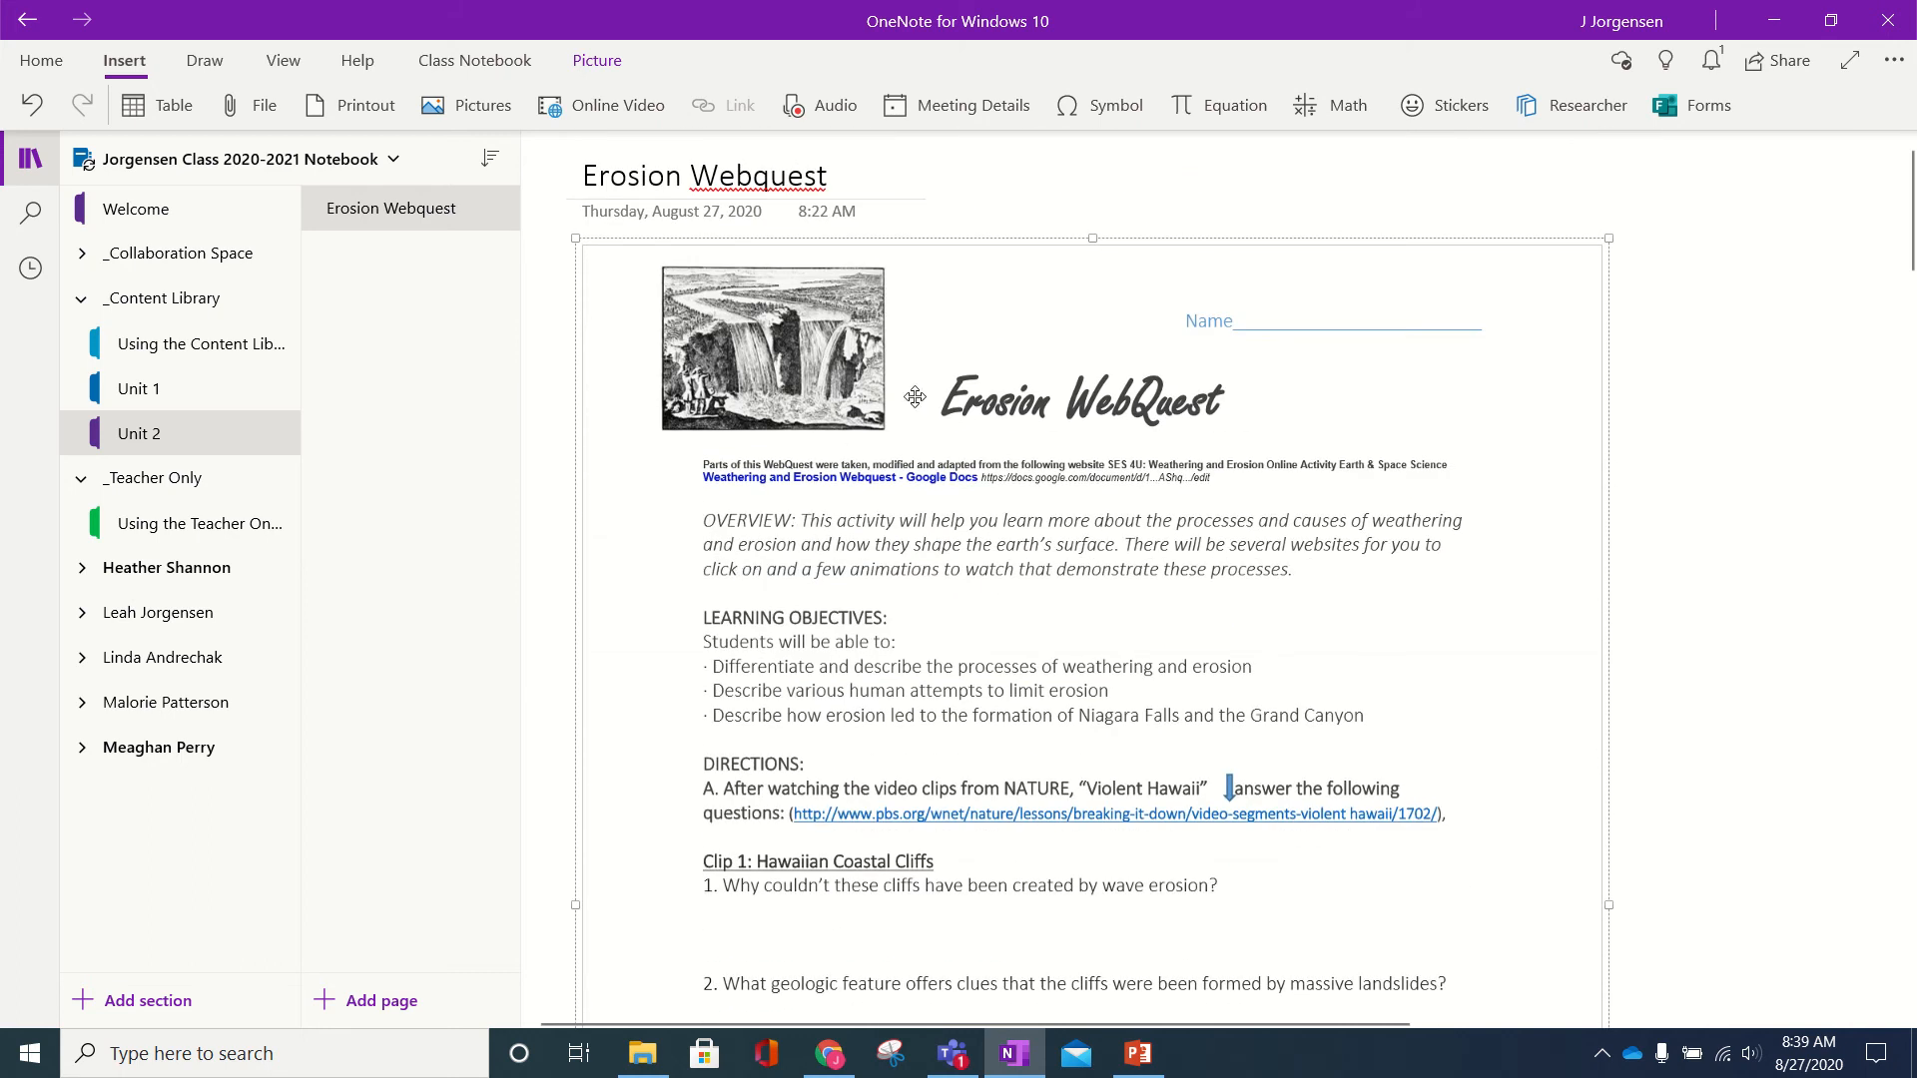
- Make the first printout page the Erosion Webquest page's background picture
right_click(987, 343)
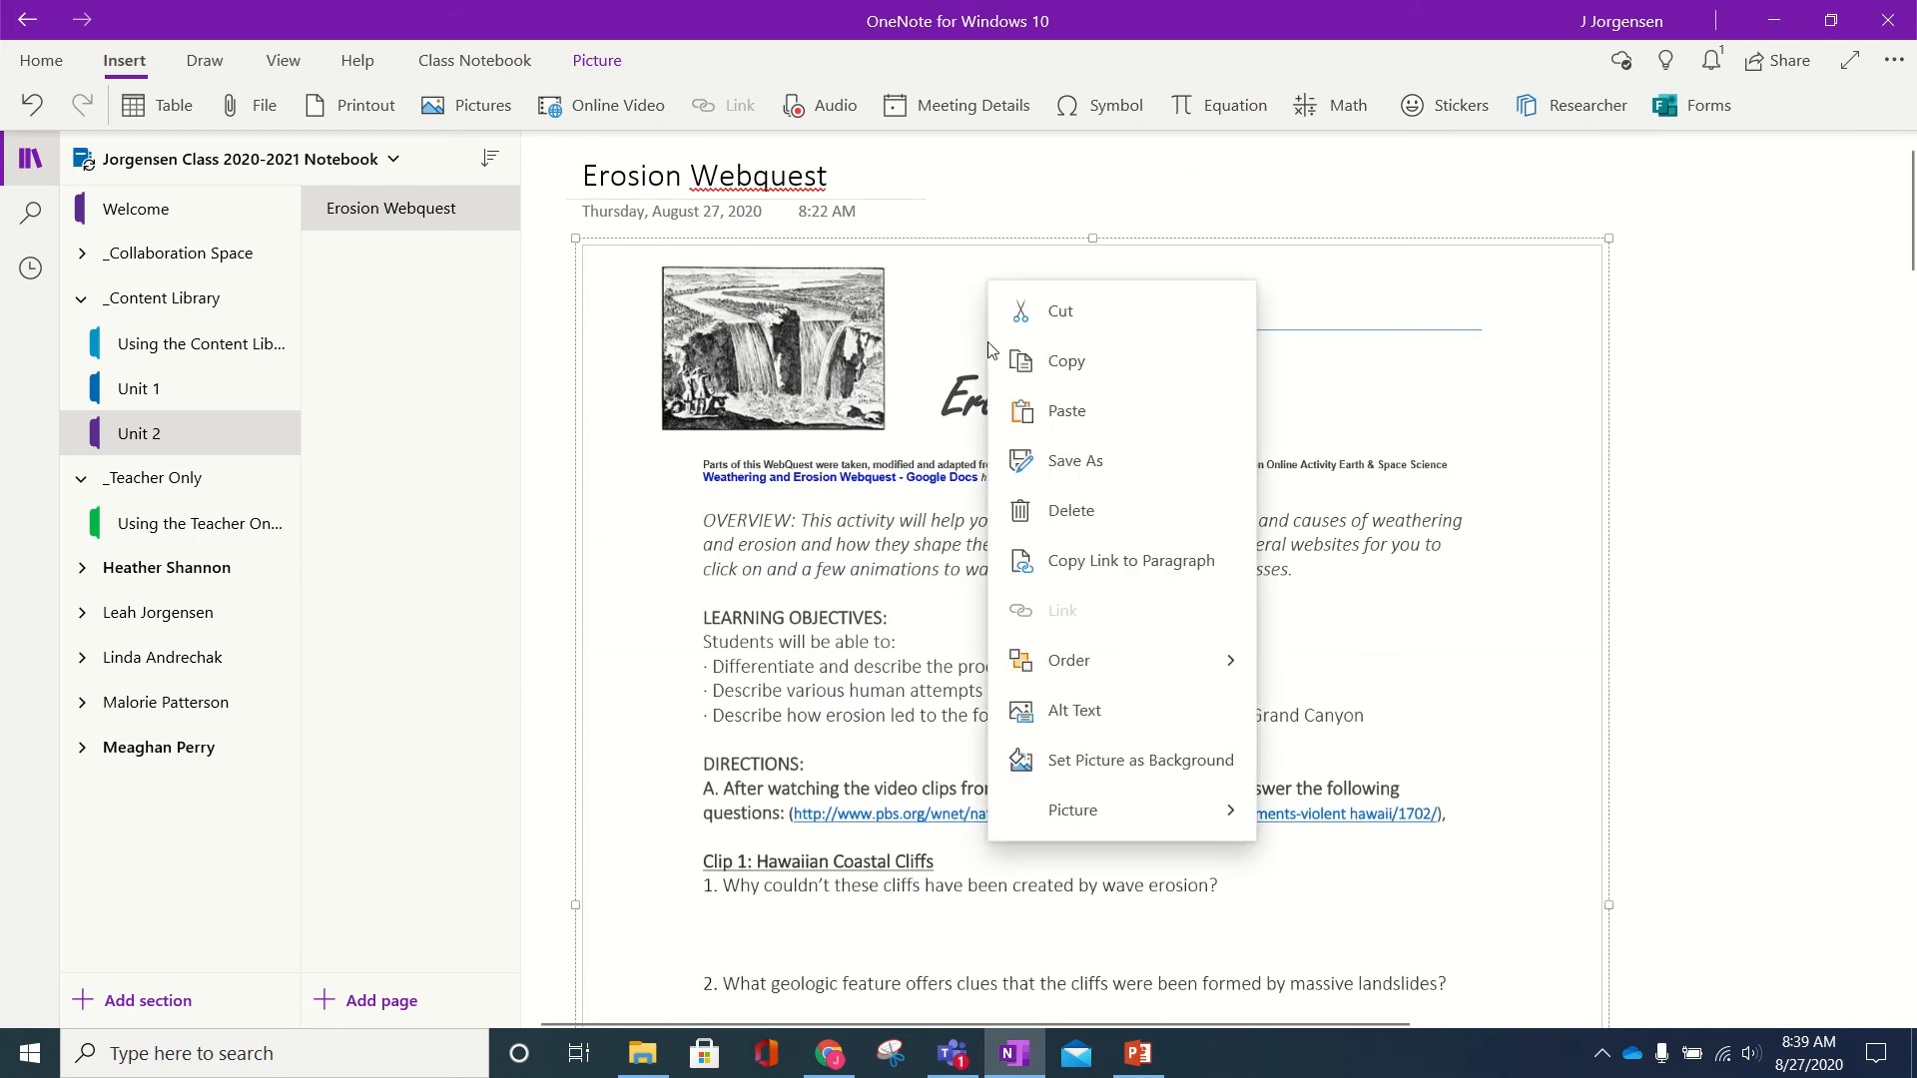
left_click(1074, 773)
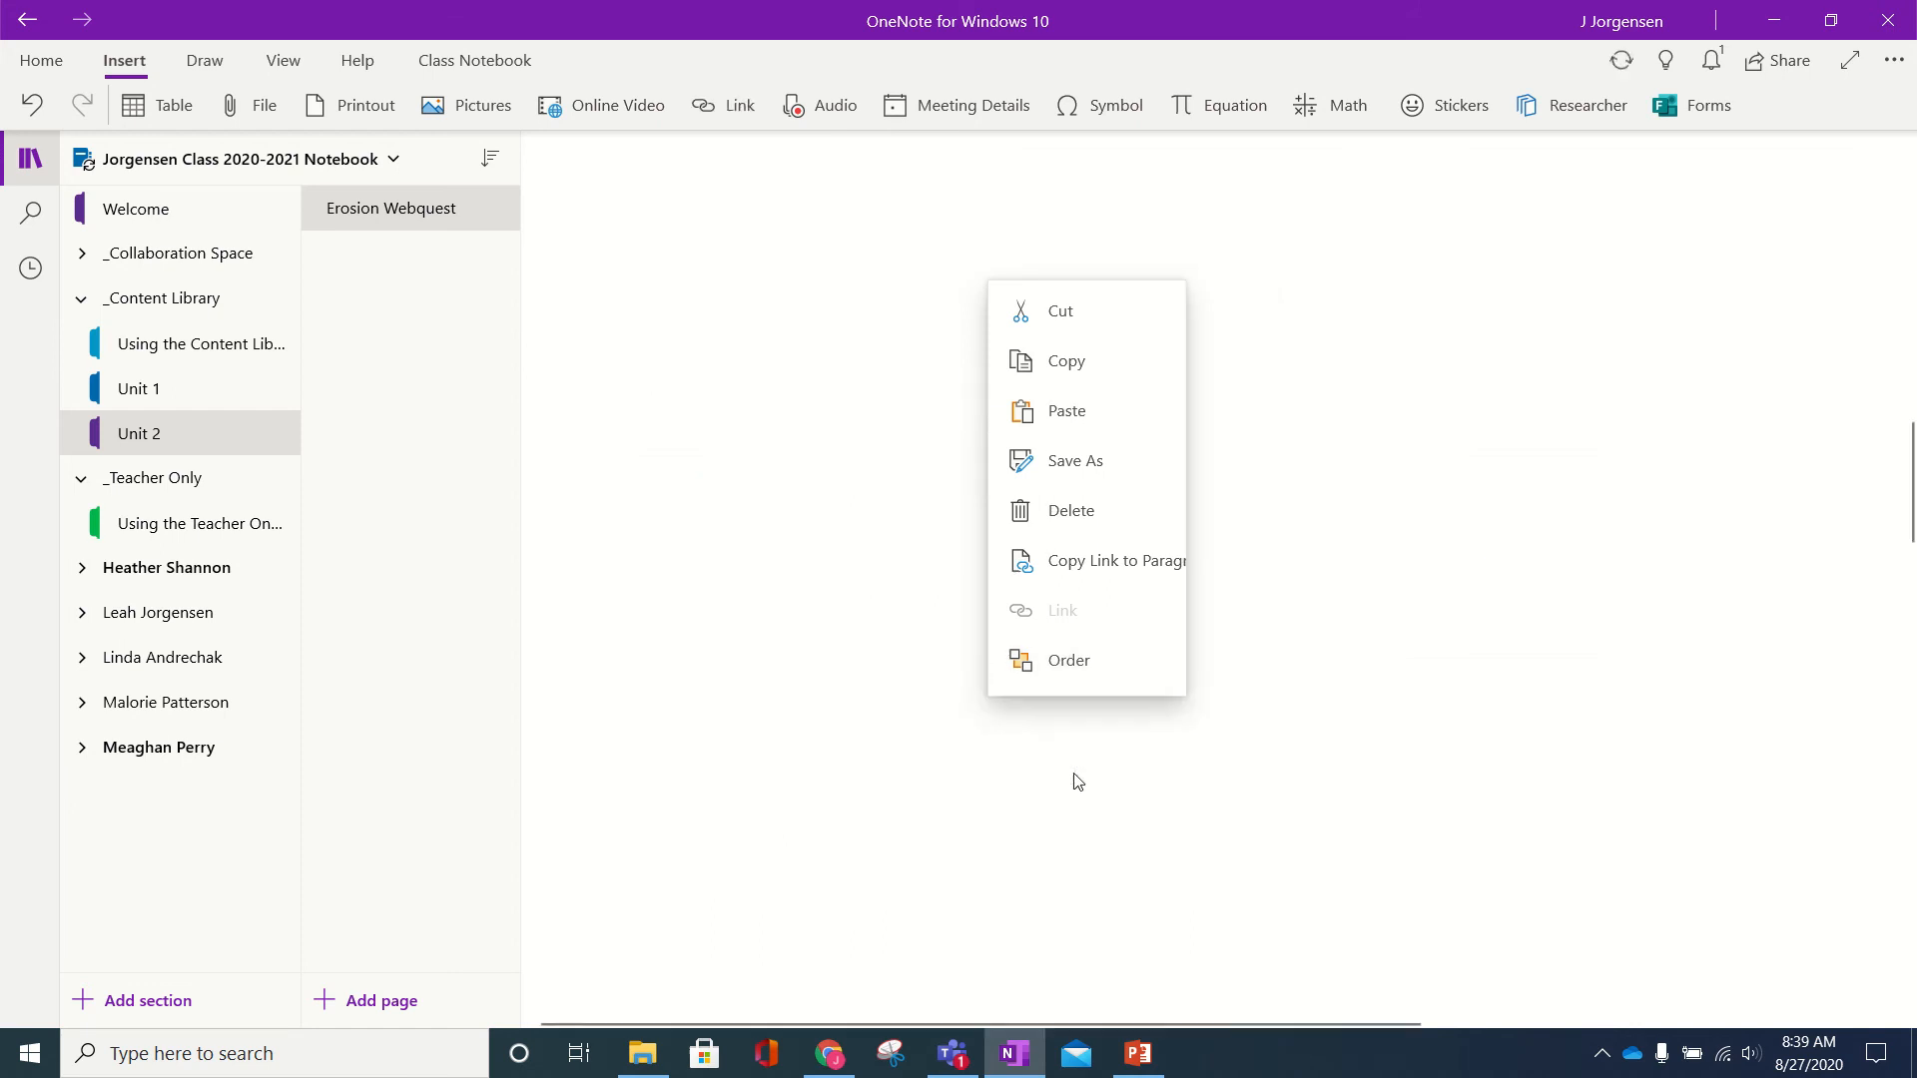
scroll(939, 569, "down", 15)
scroll(935, 564, "up", 10)
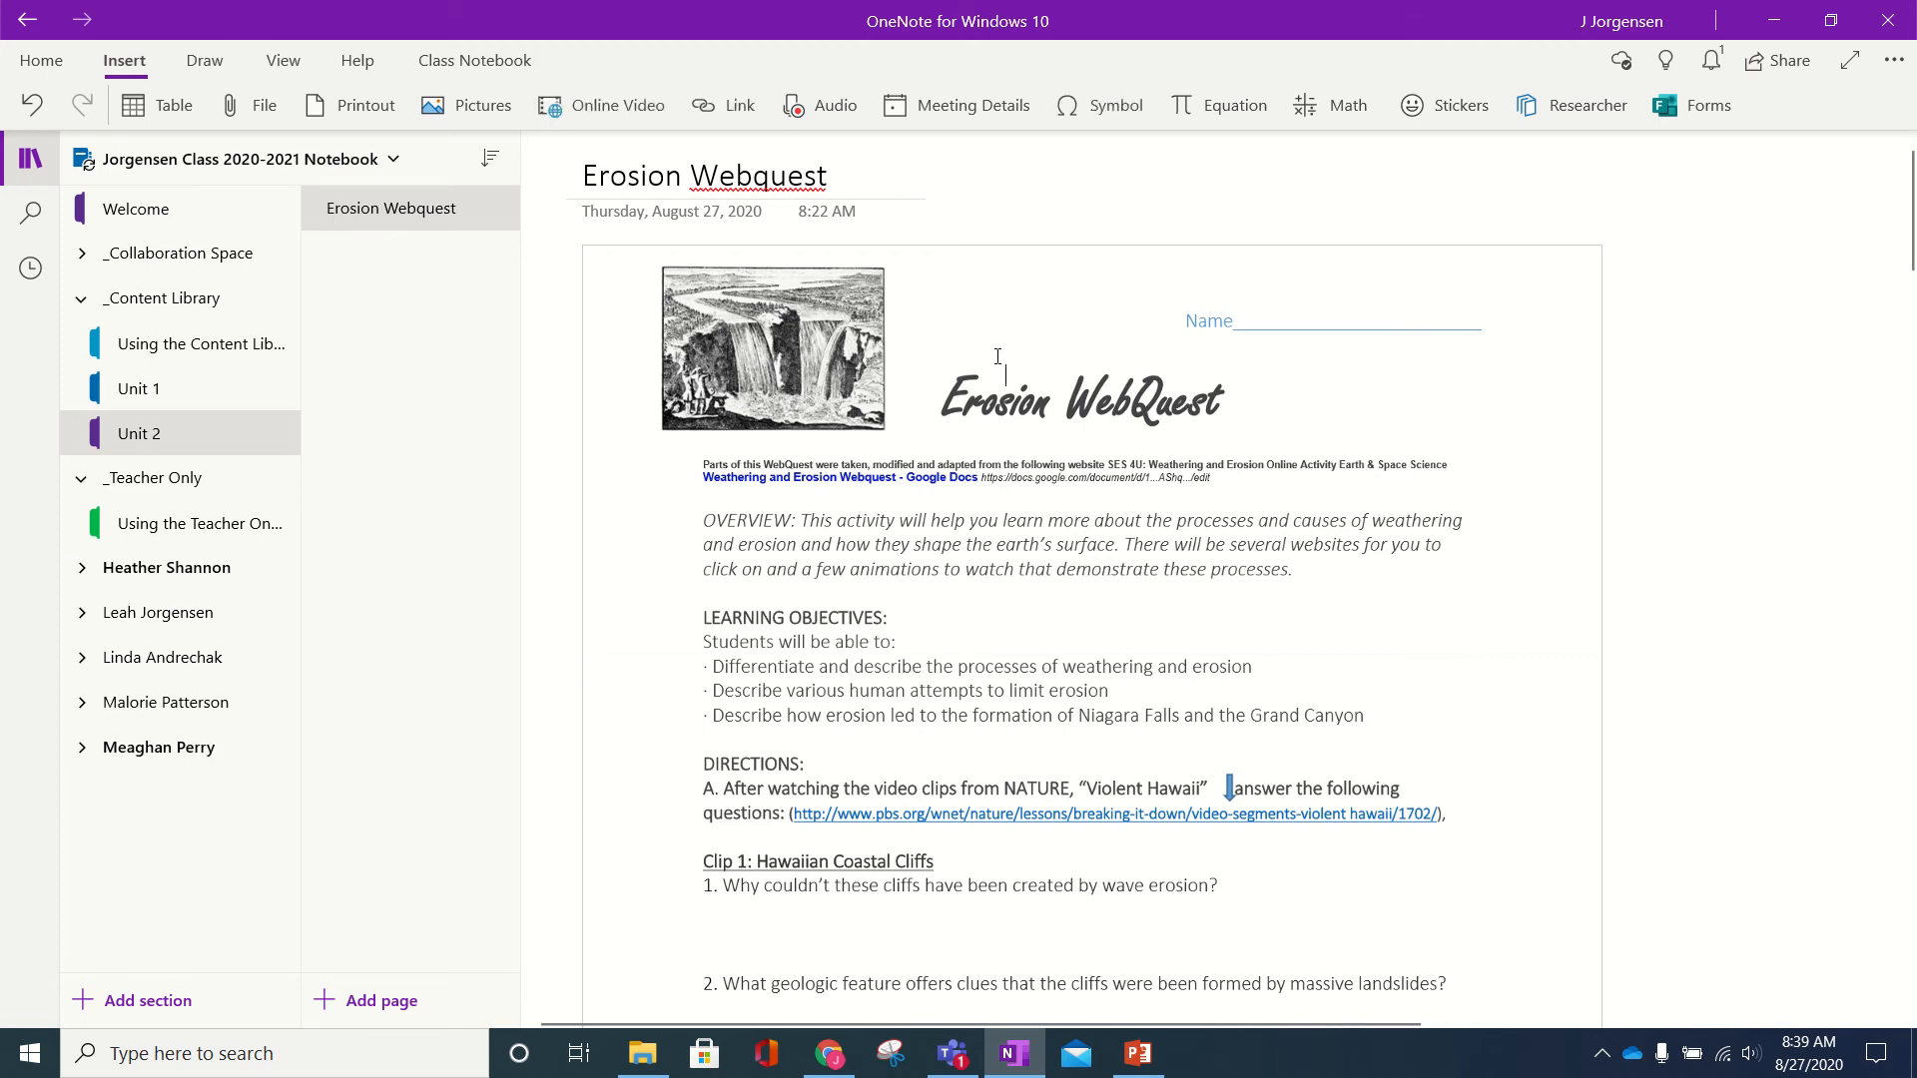
- Type a throwaway test note, delete it, and return to Microsoft Teams
type("jhhkjhjk")
key("ctrl+a")
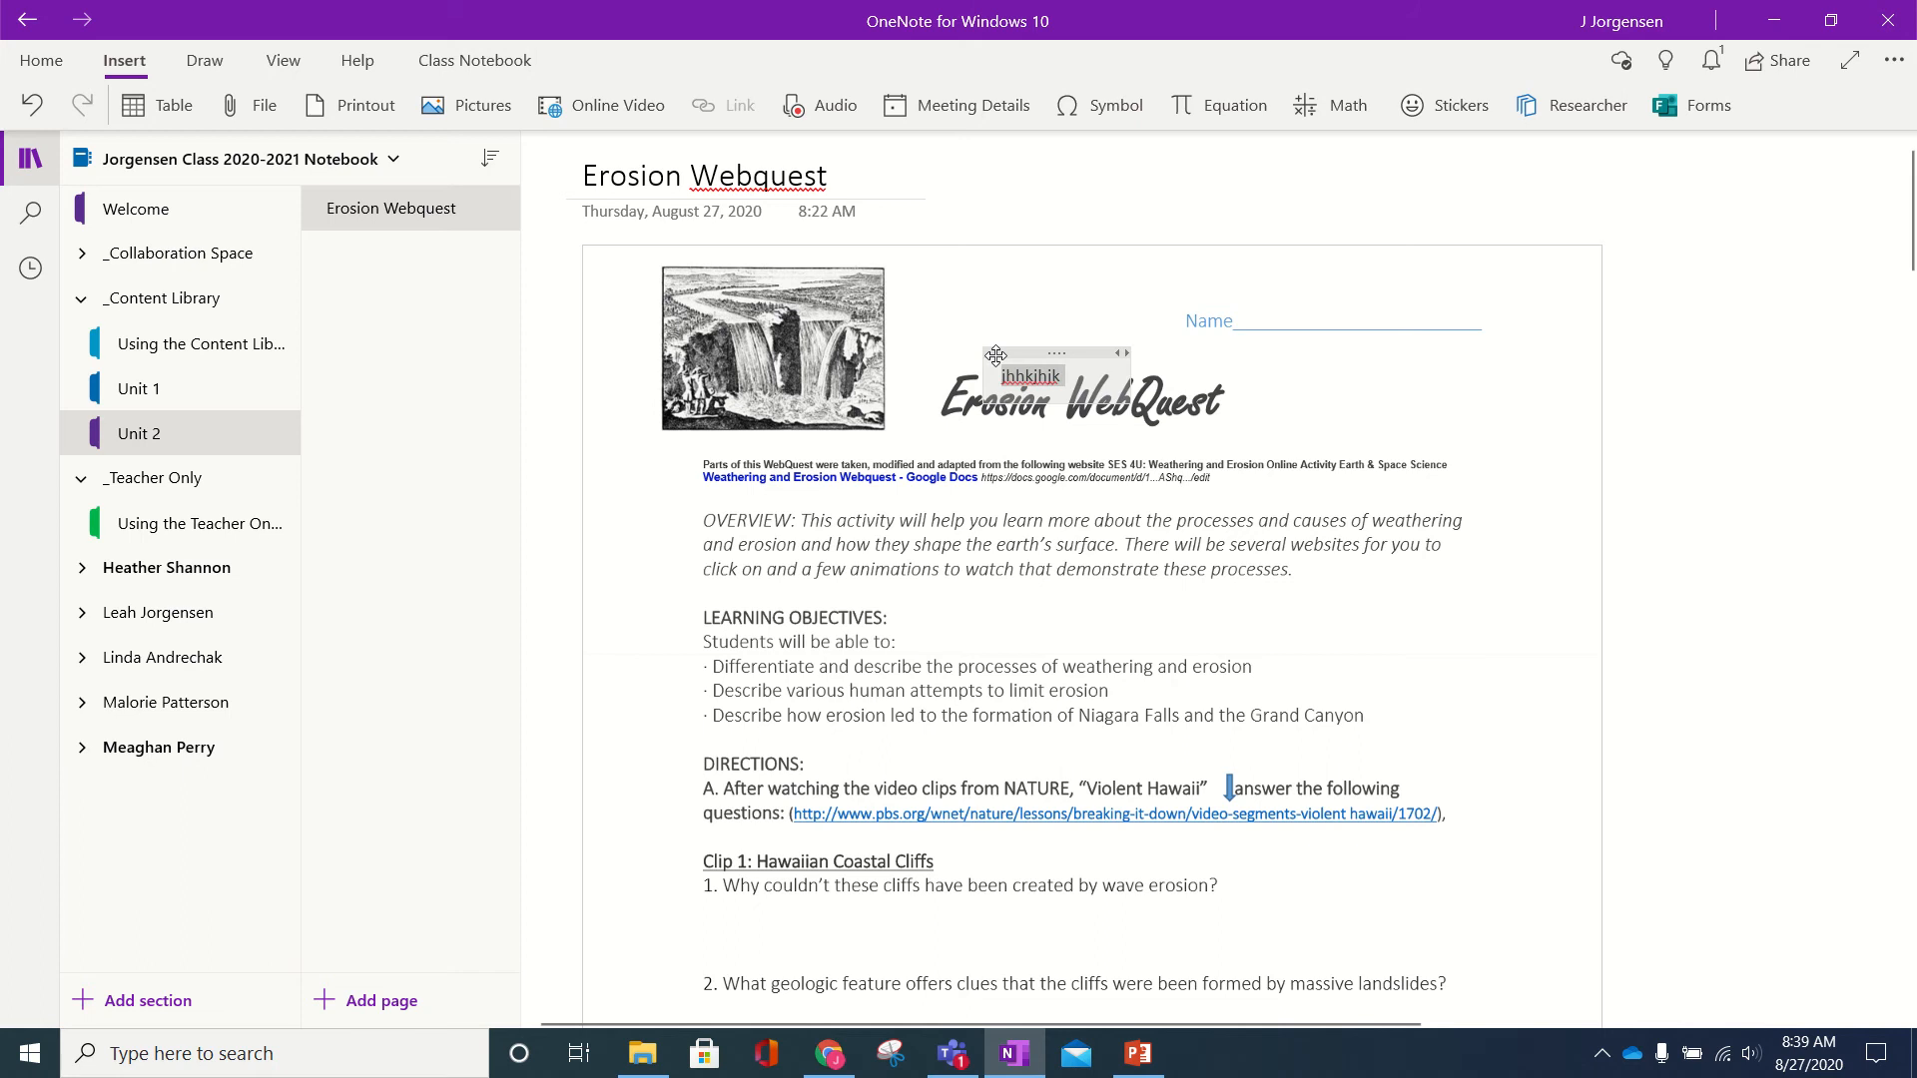
key("Delete")
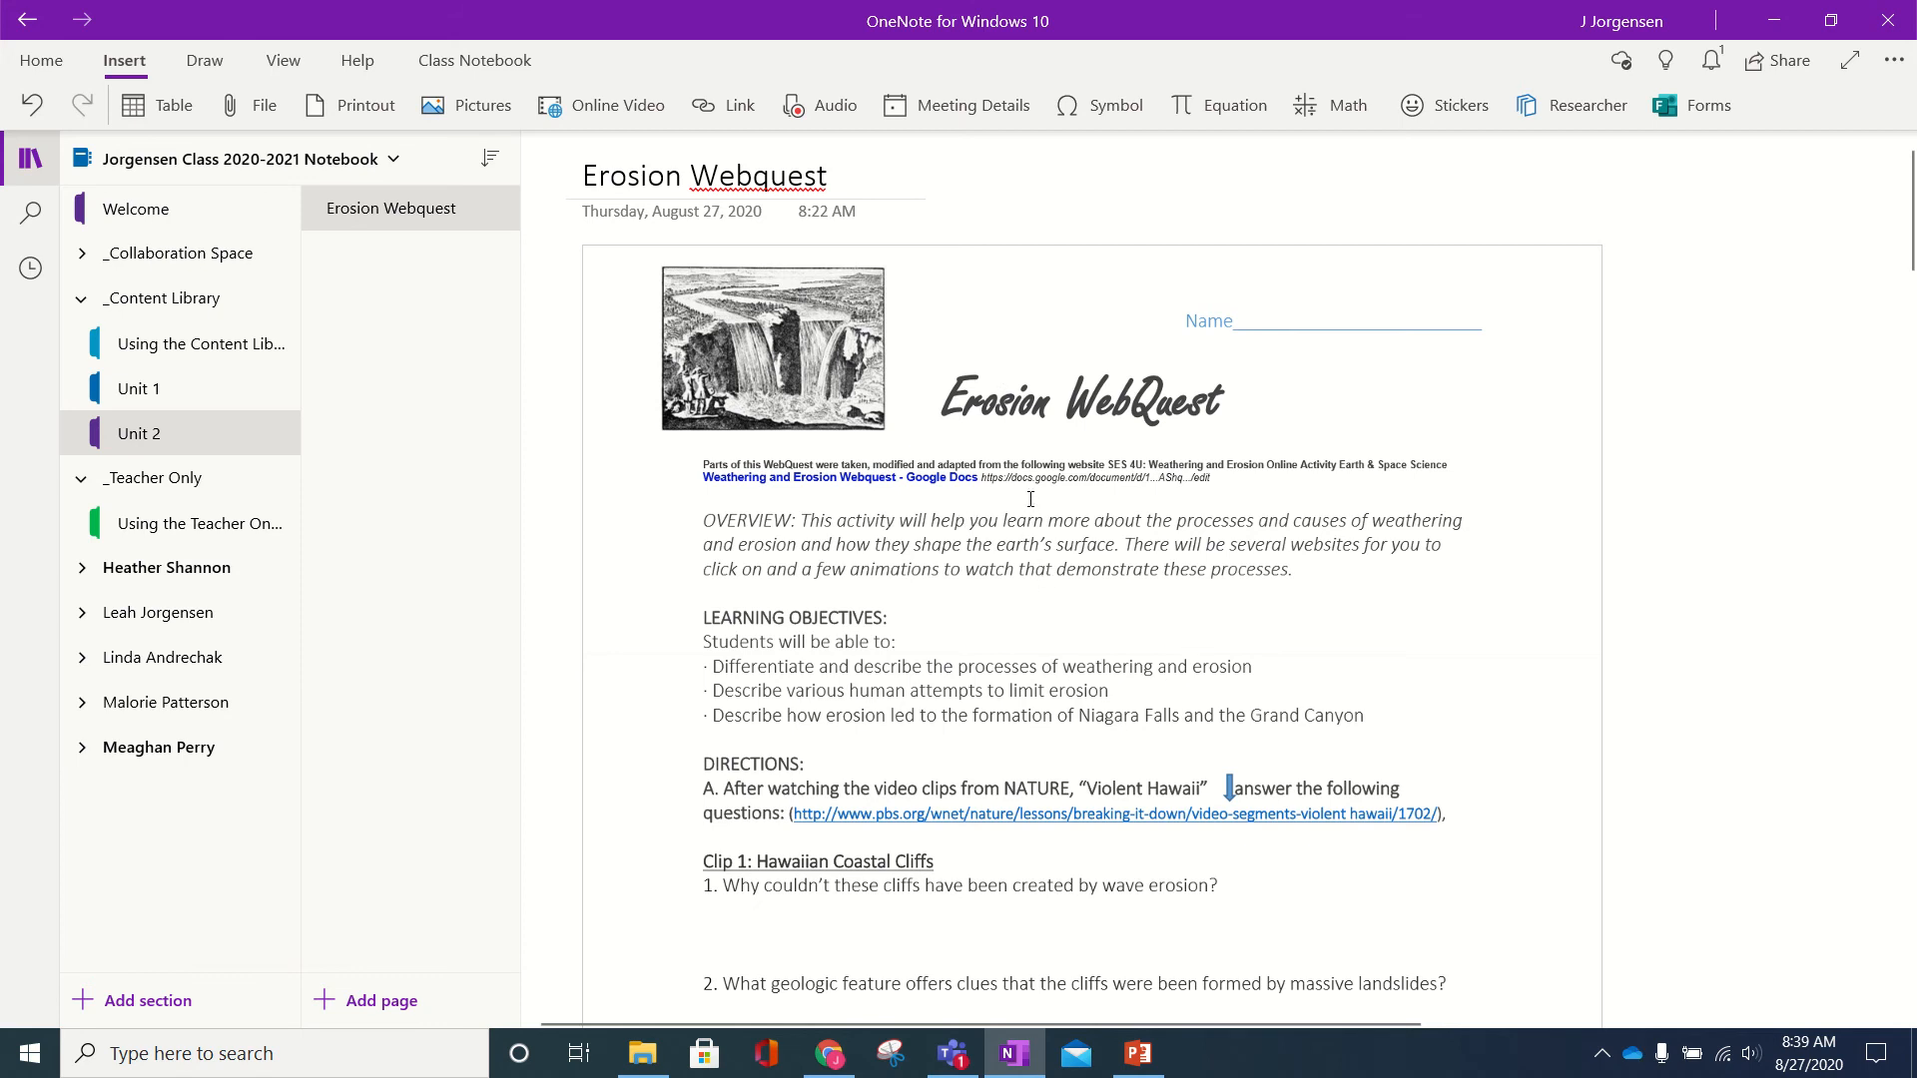
scroll(1030, 499, "down", 3)
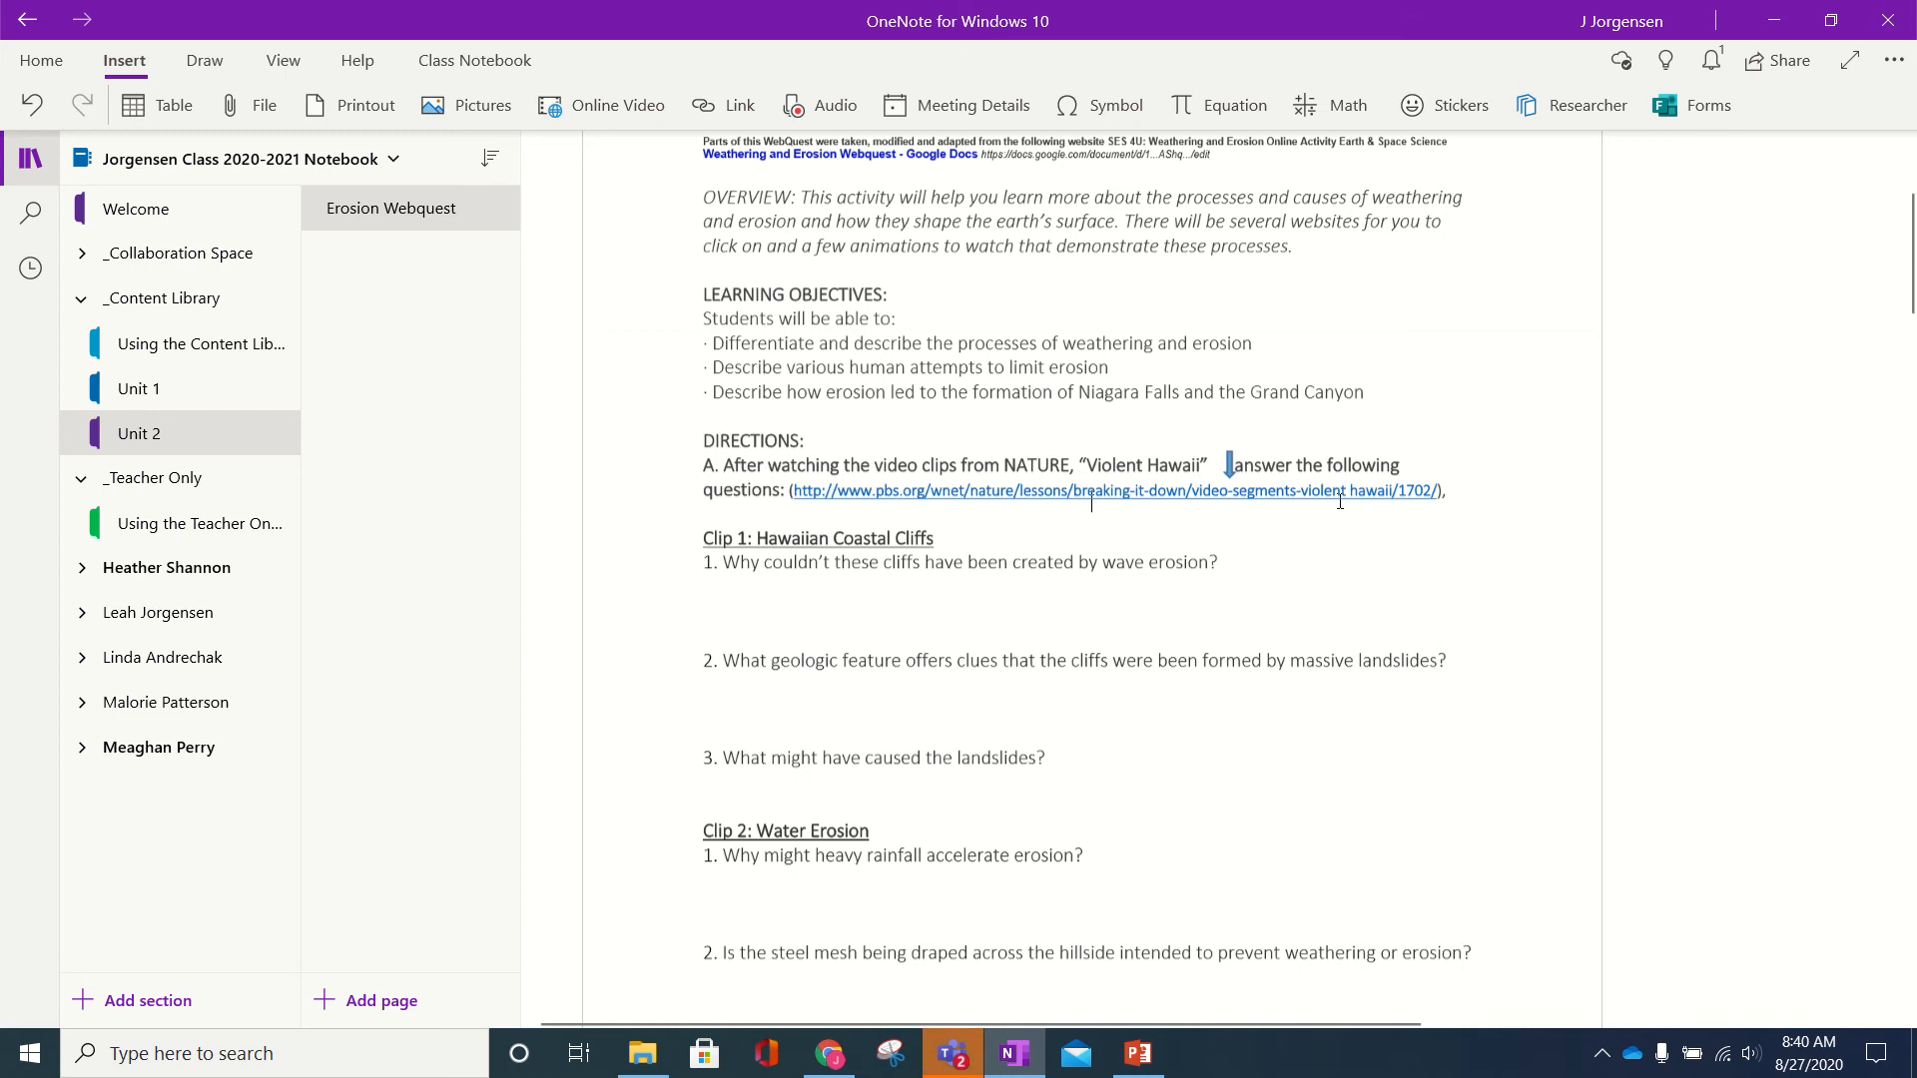
left_click(968, 1050)
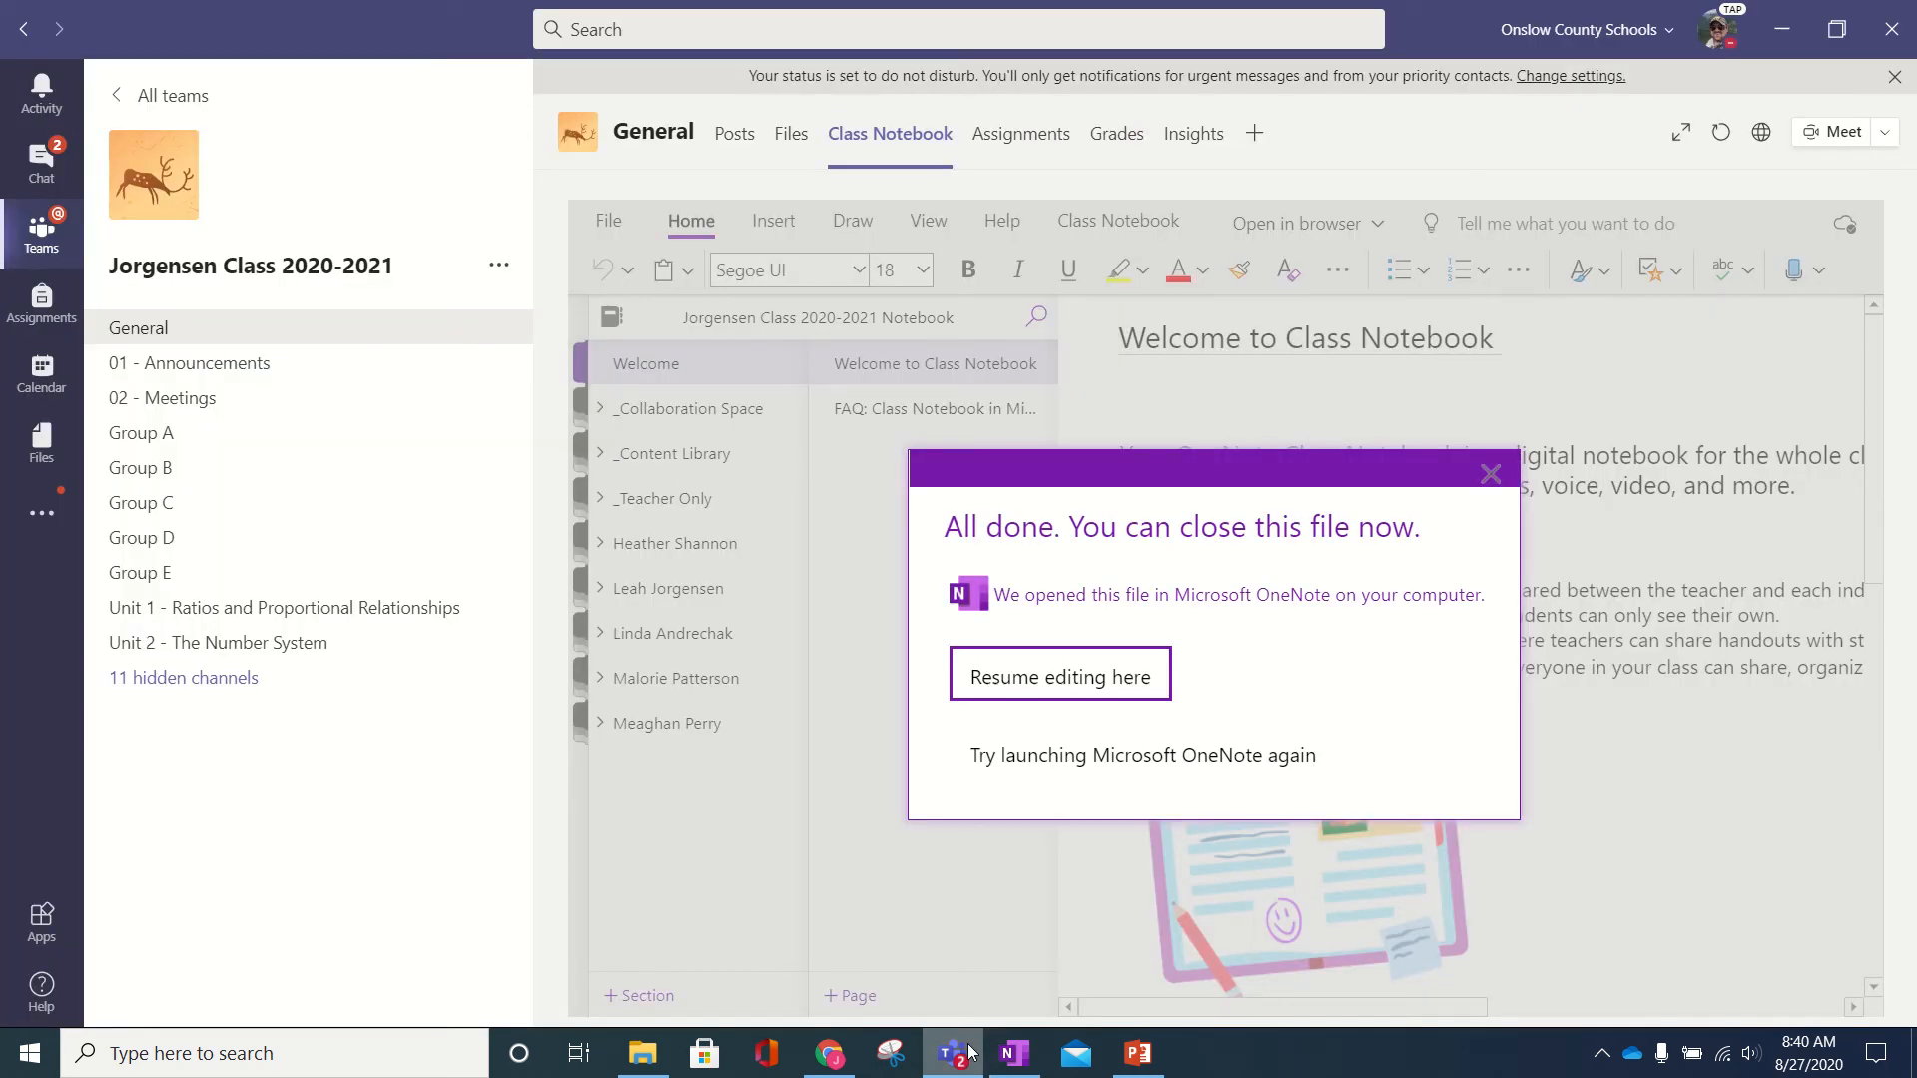
- Dismiss the All done notice and start a new assignment on the Assignments tab
left_click(1491, 475)
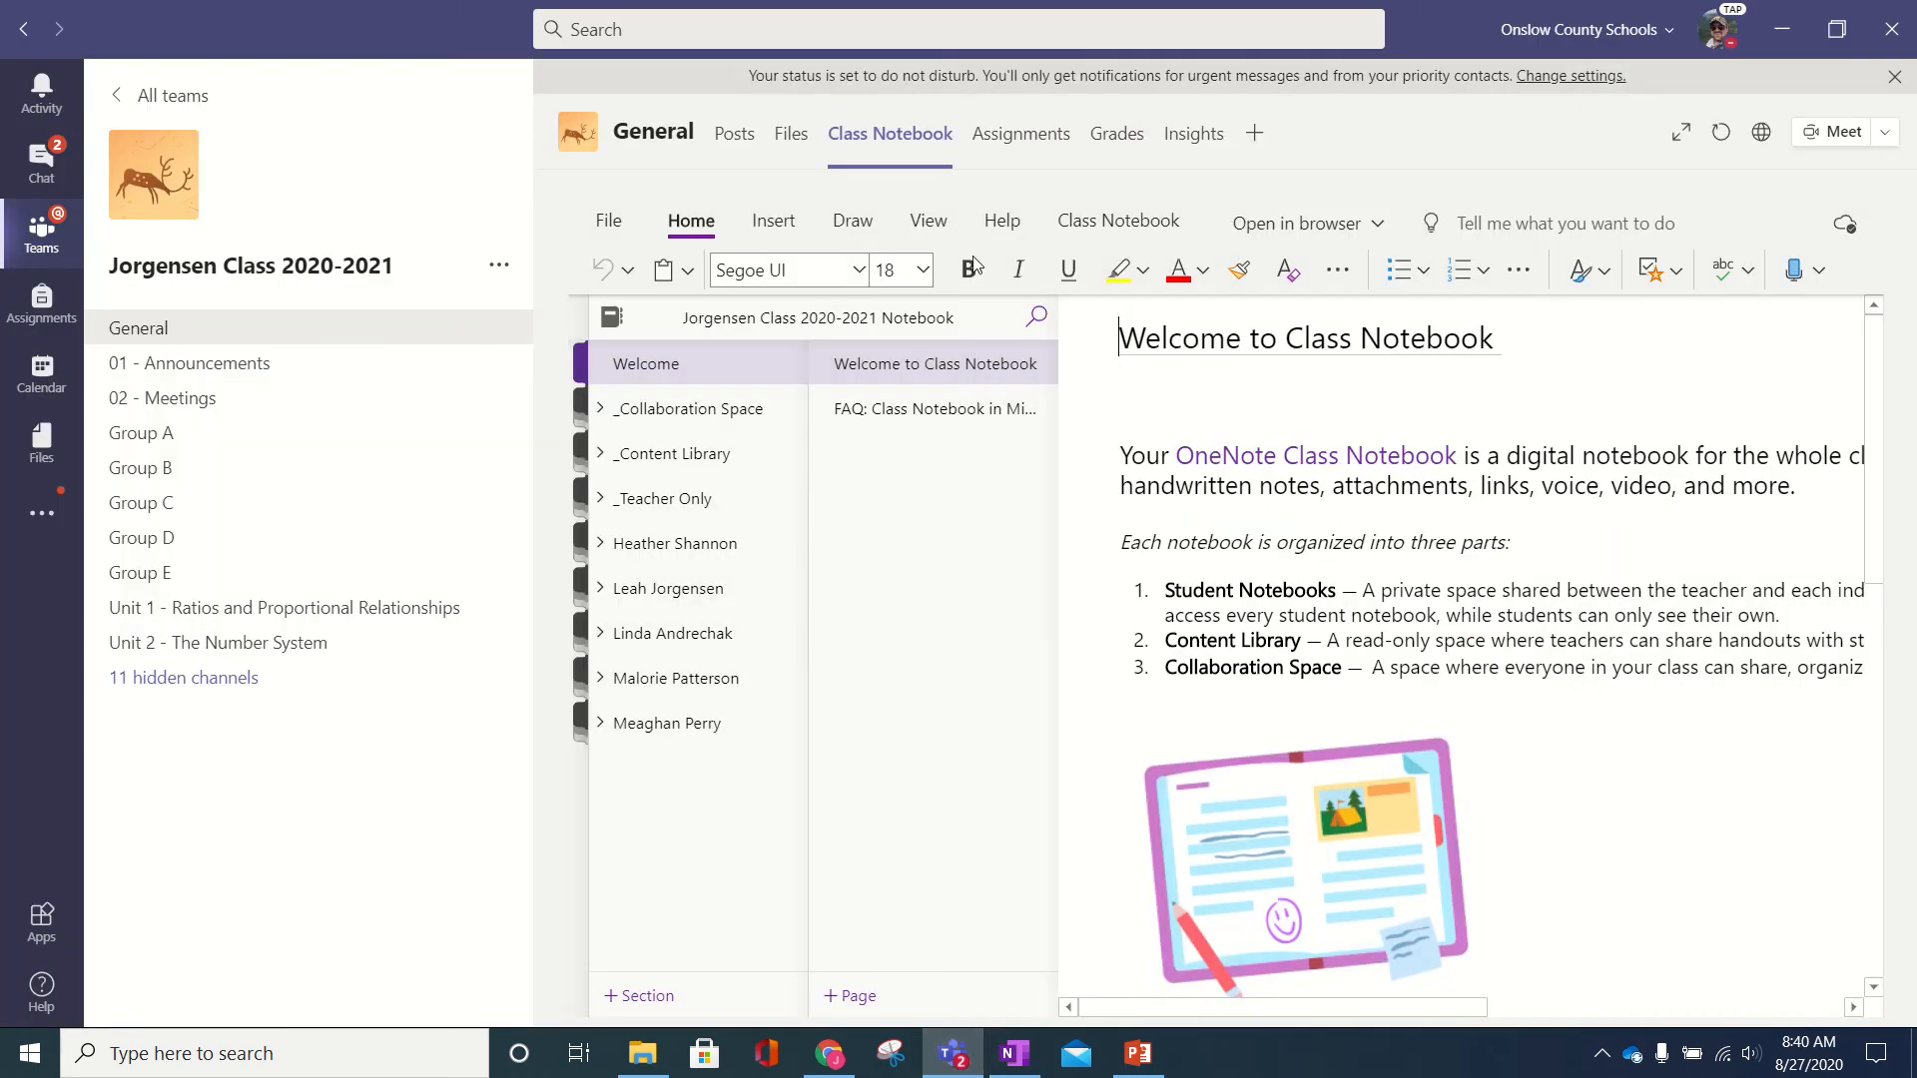
left_click(1021, 135)
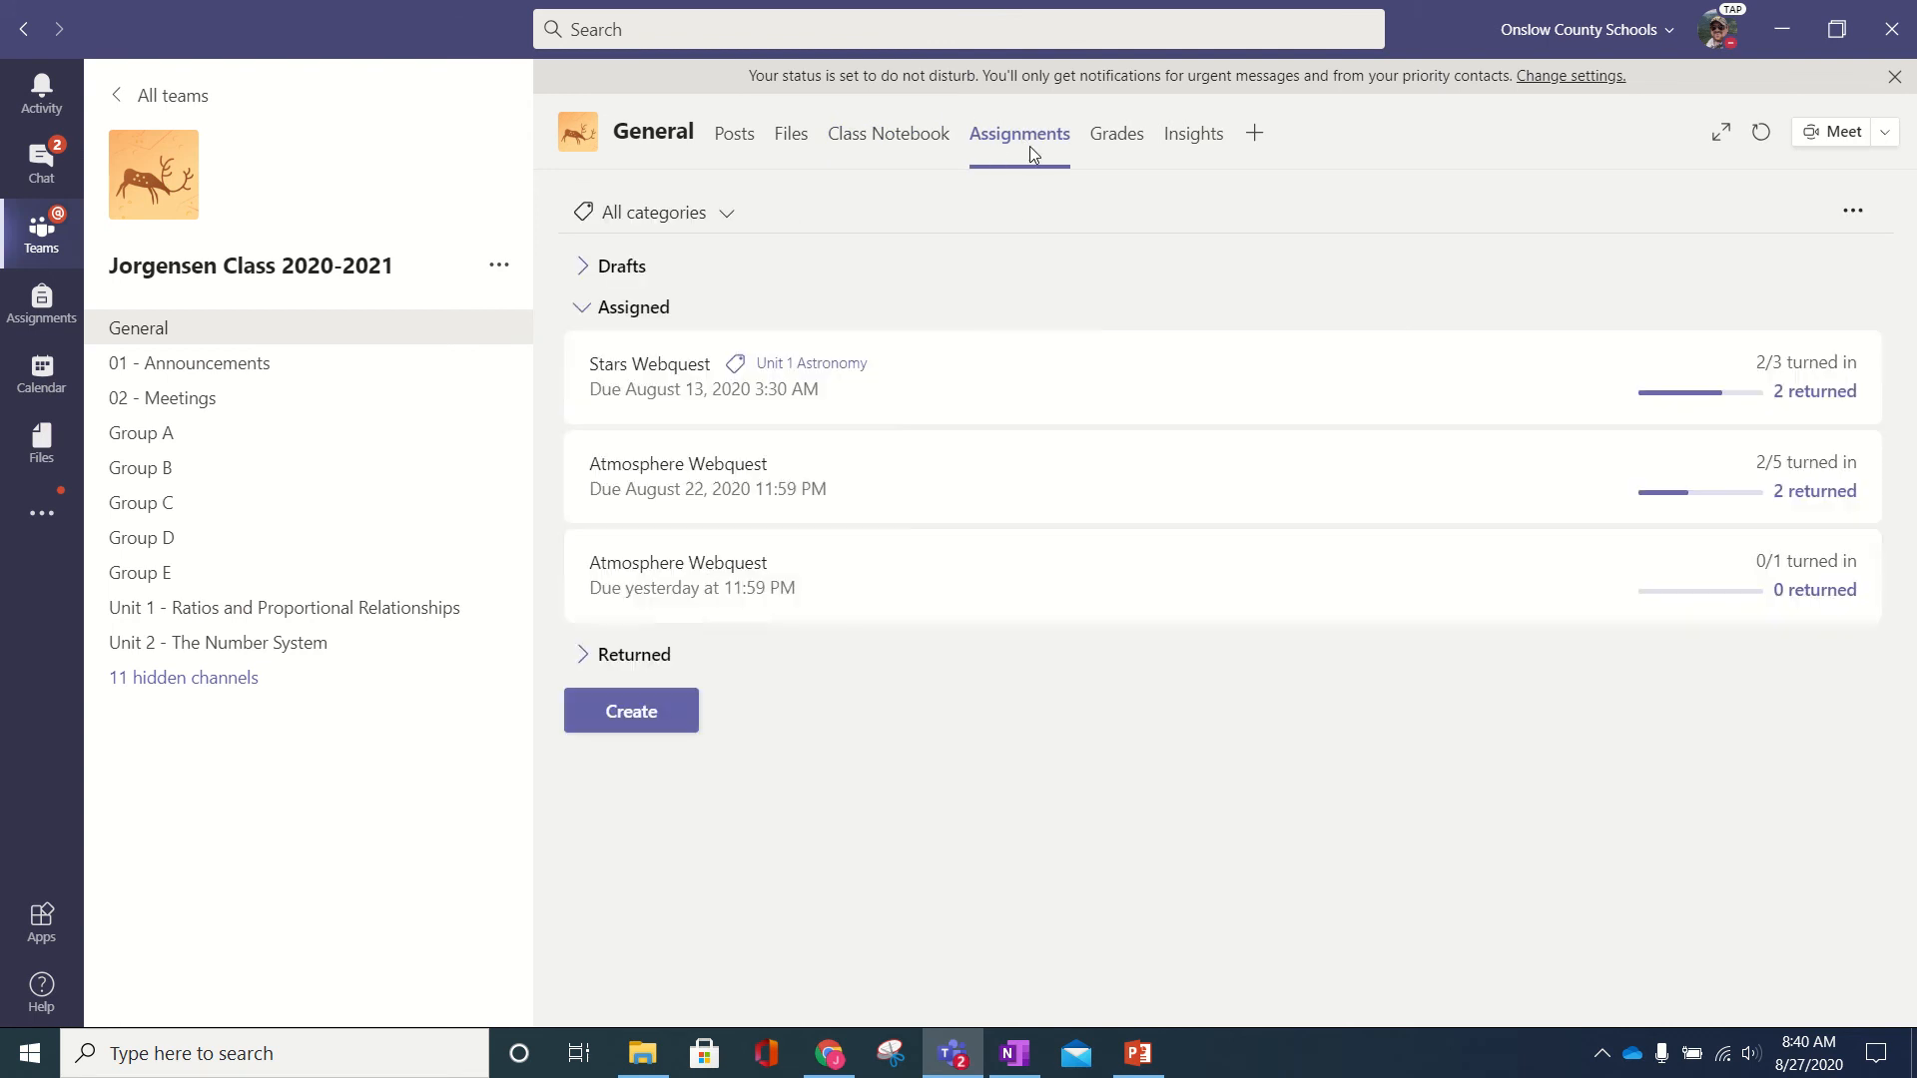
left_click(639, 710)
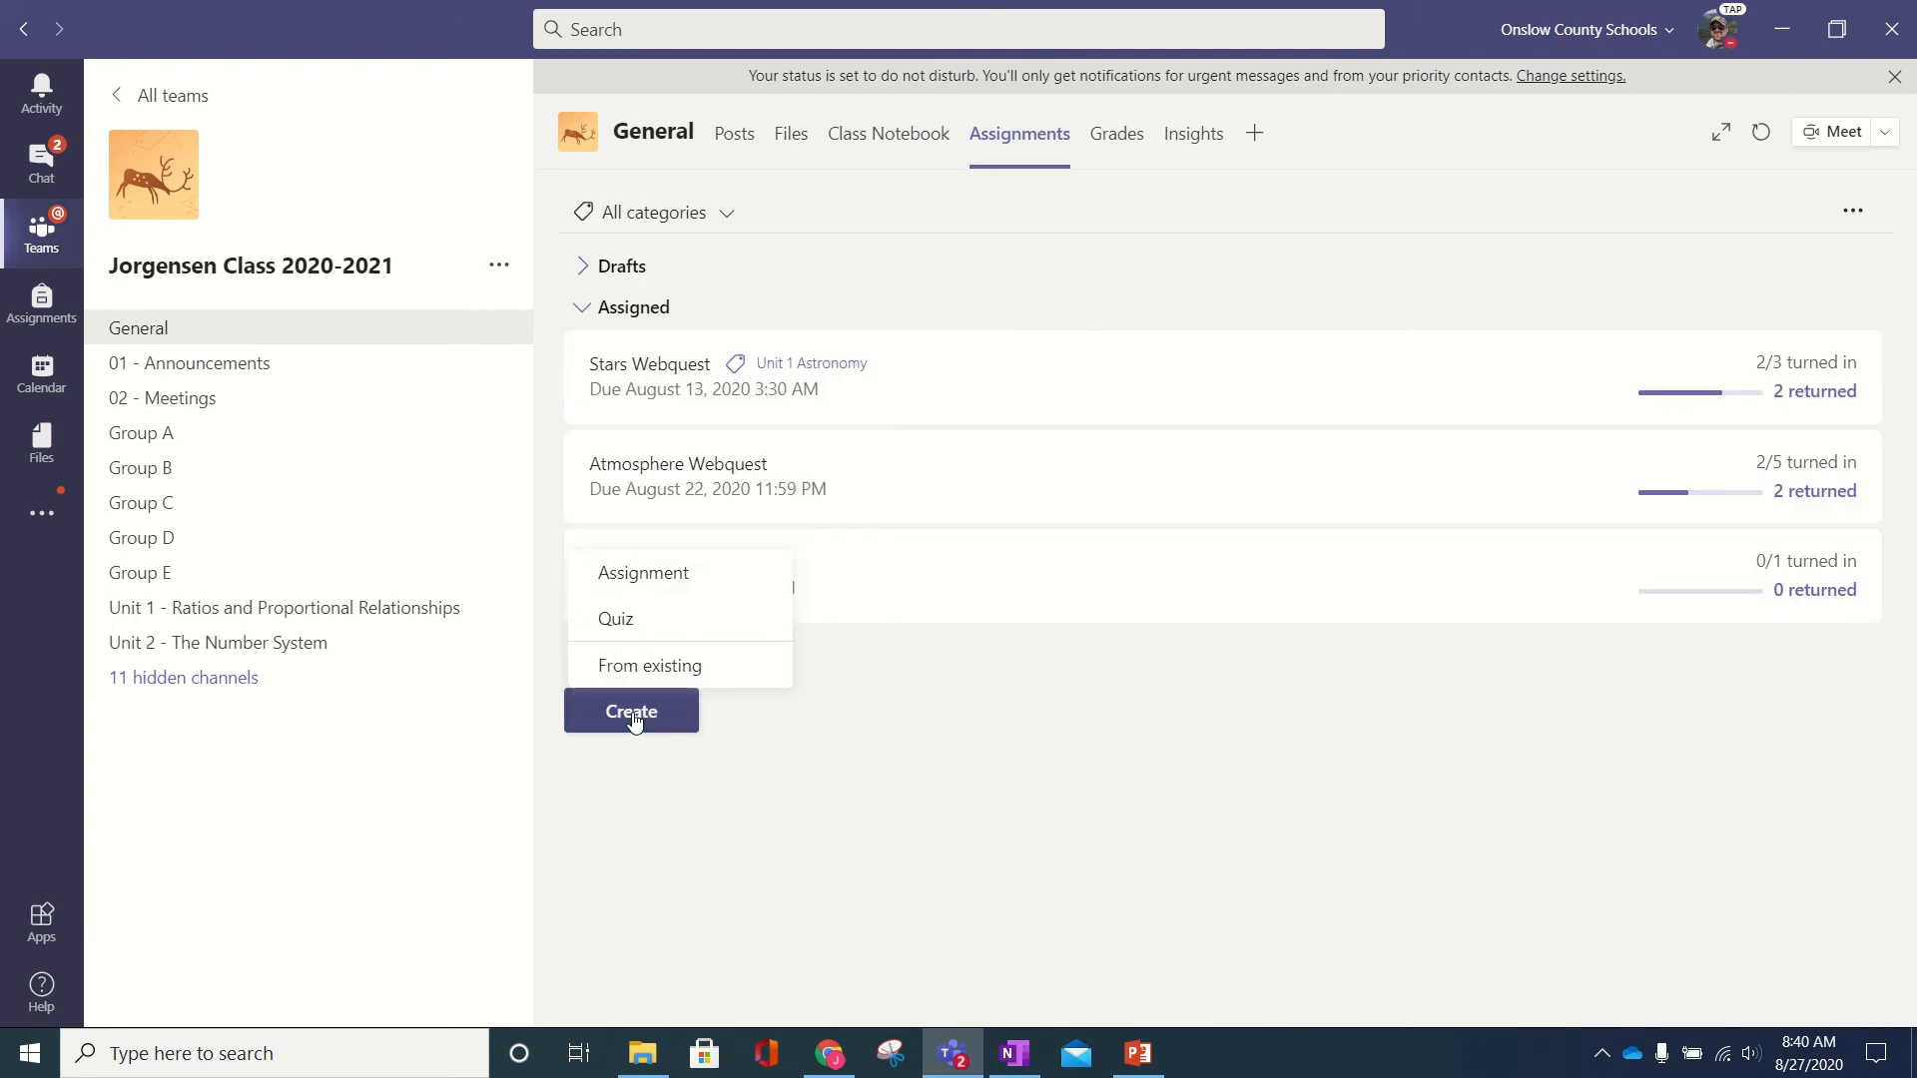
left_click(659, 595)
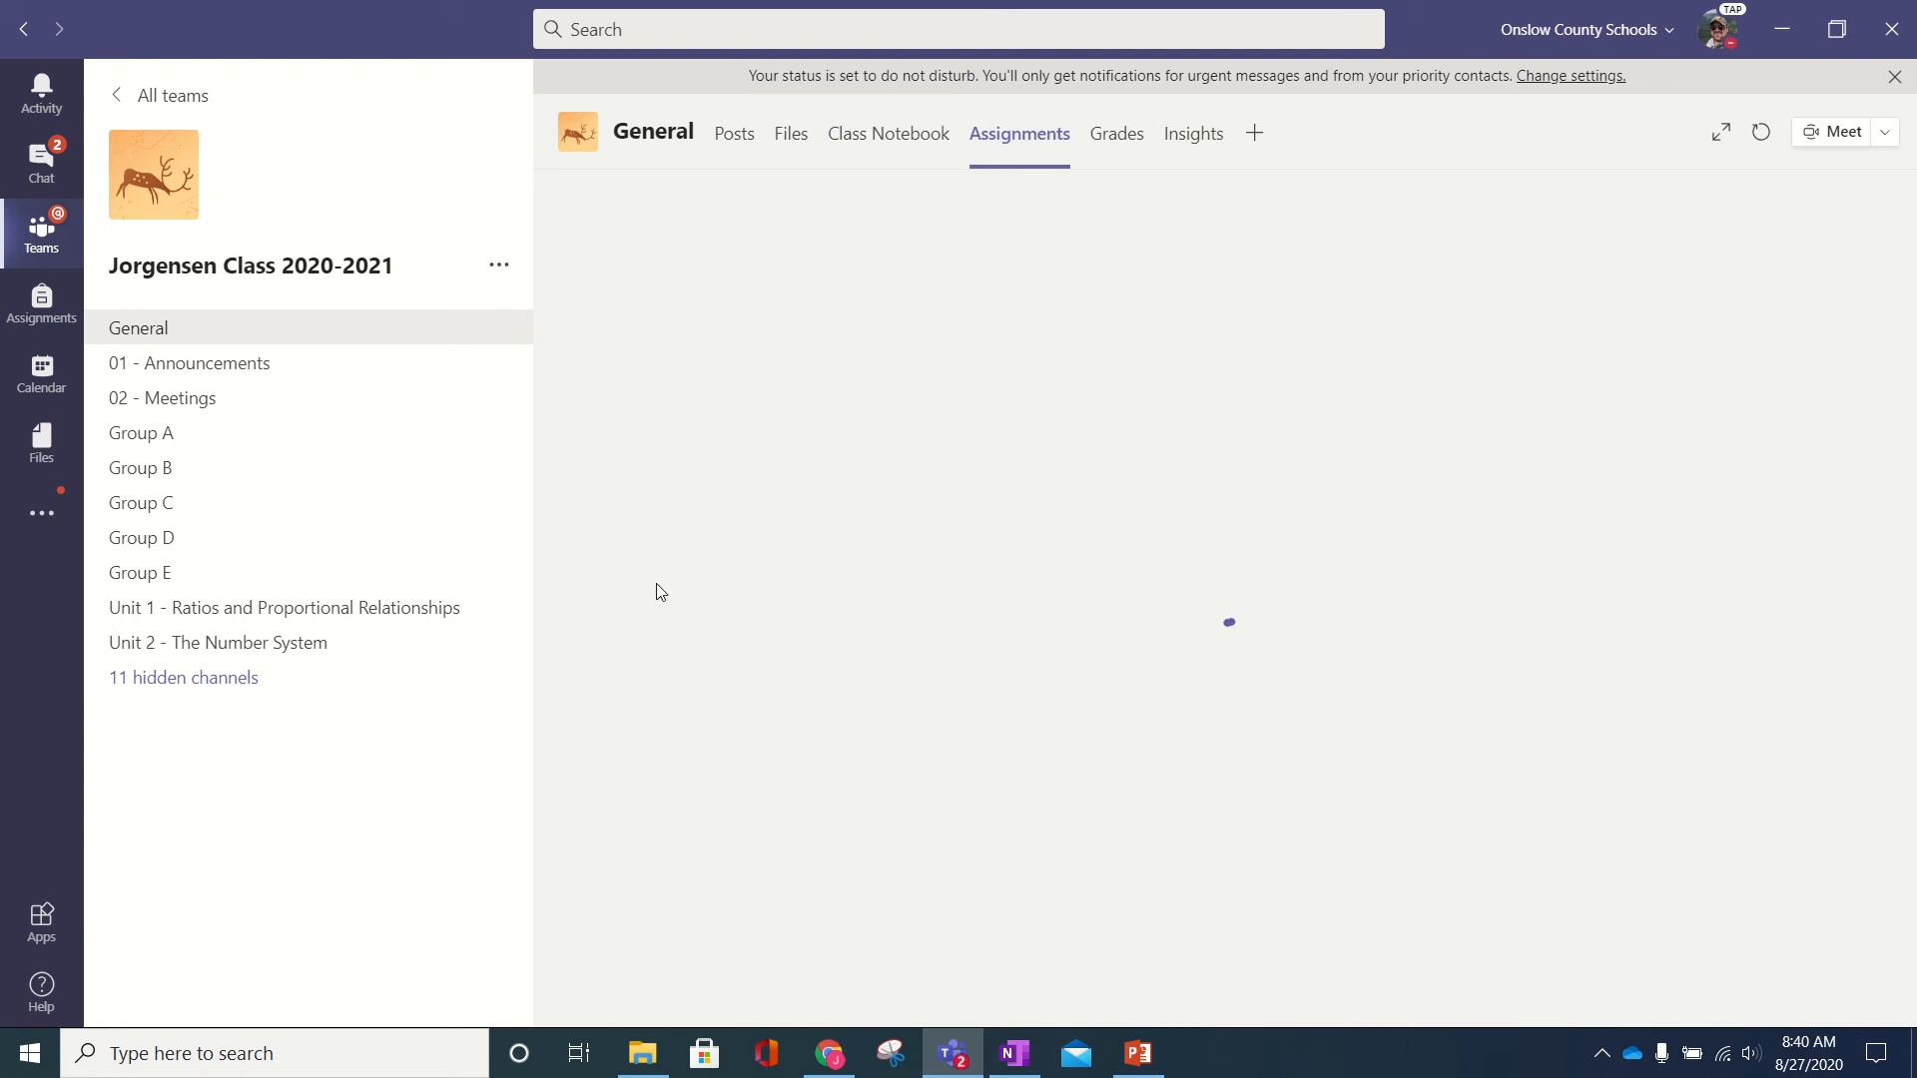
- Title the new assignment Erosion Webquest and bring up the Add resources window
left_click(1016, 1062)
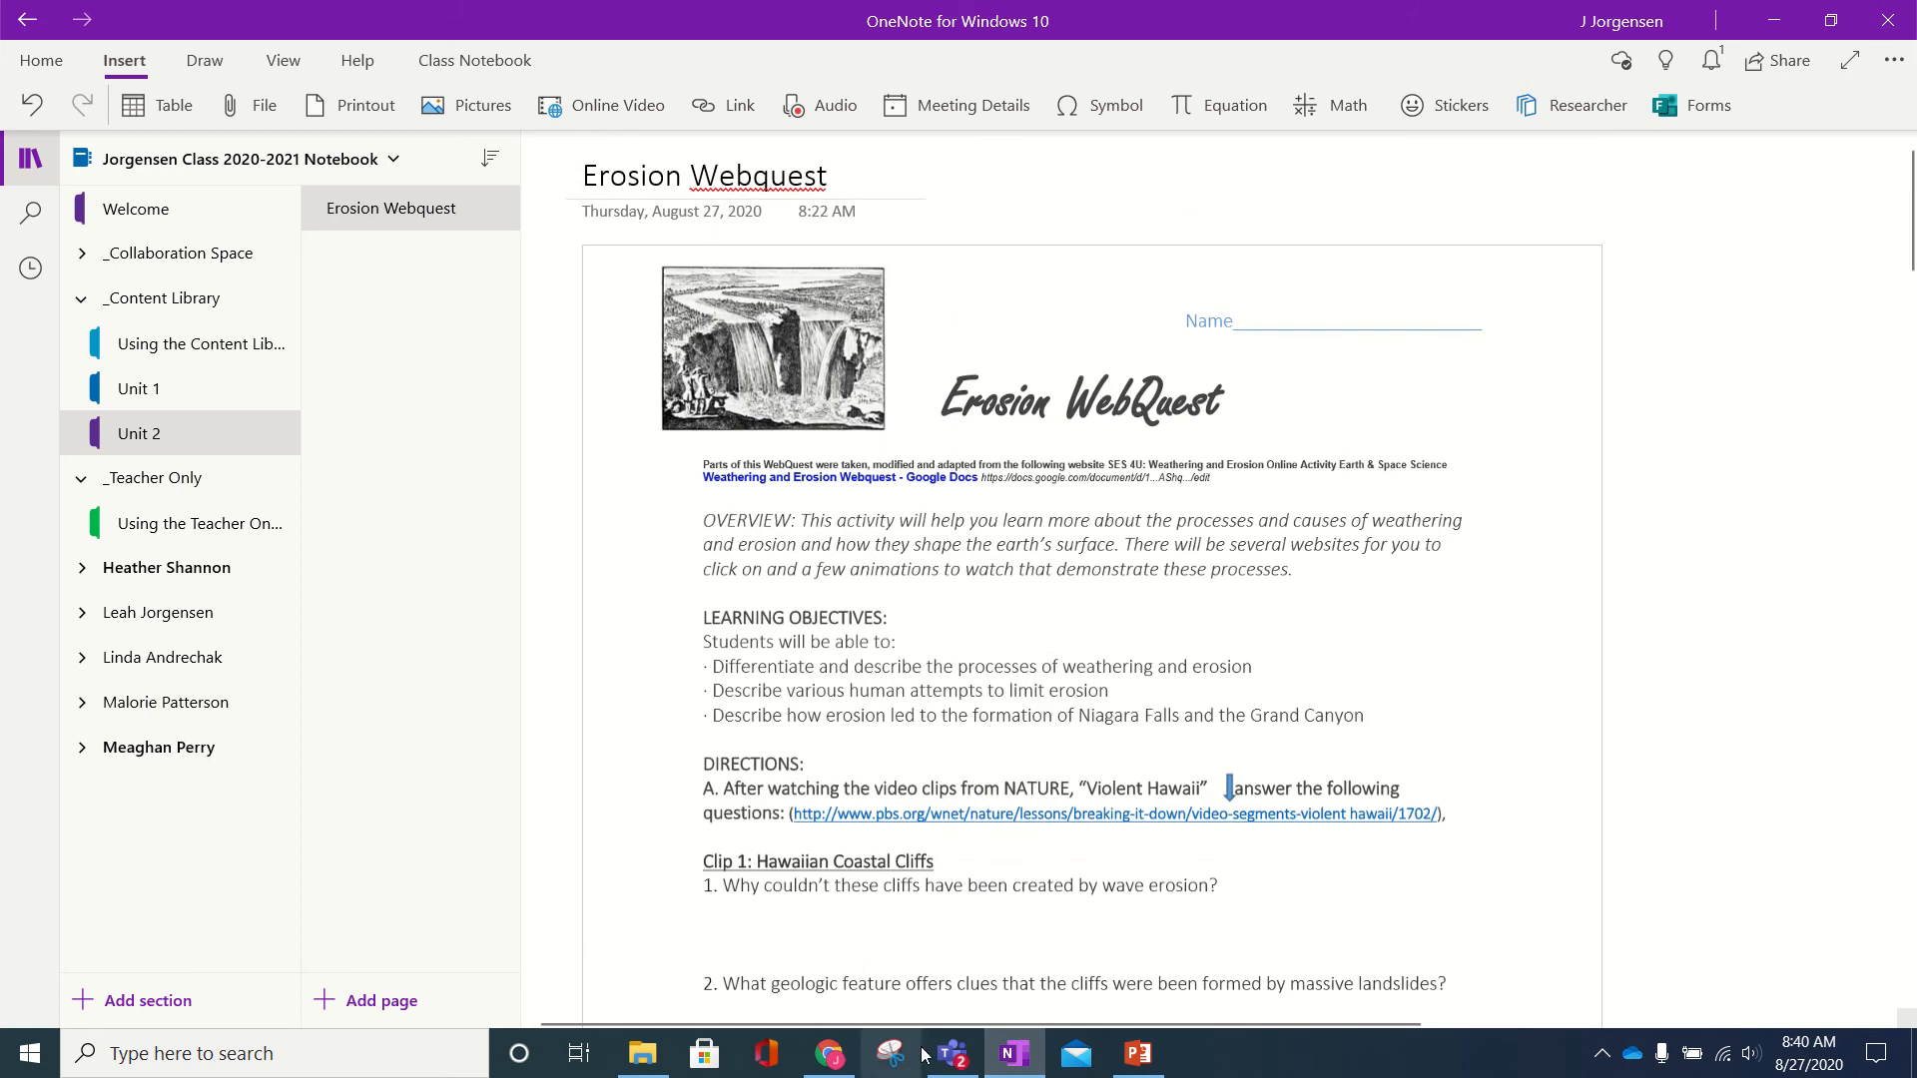
left_click(954, 1057)
left_click(716, 356)
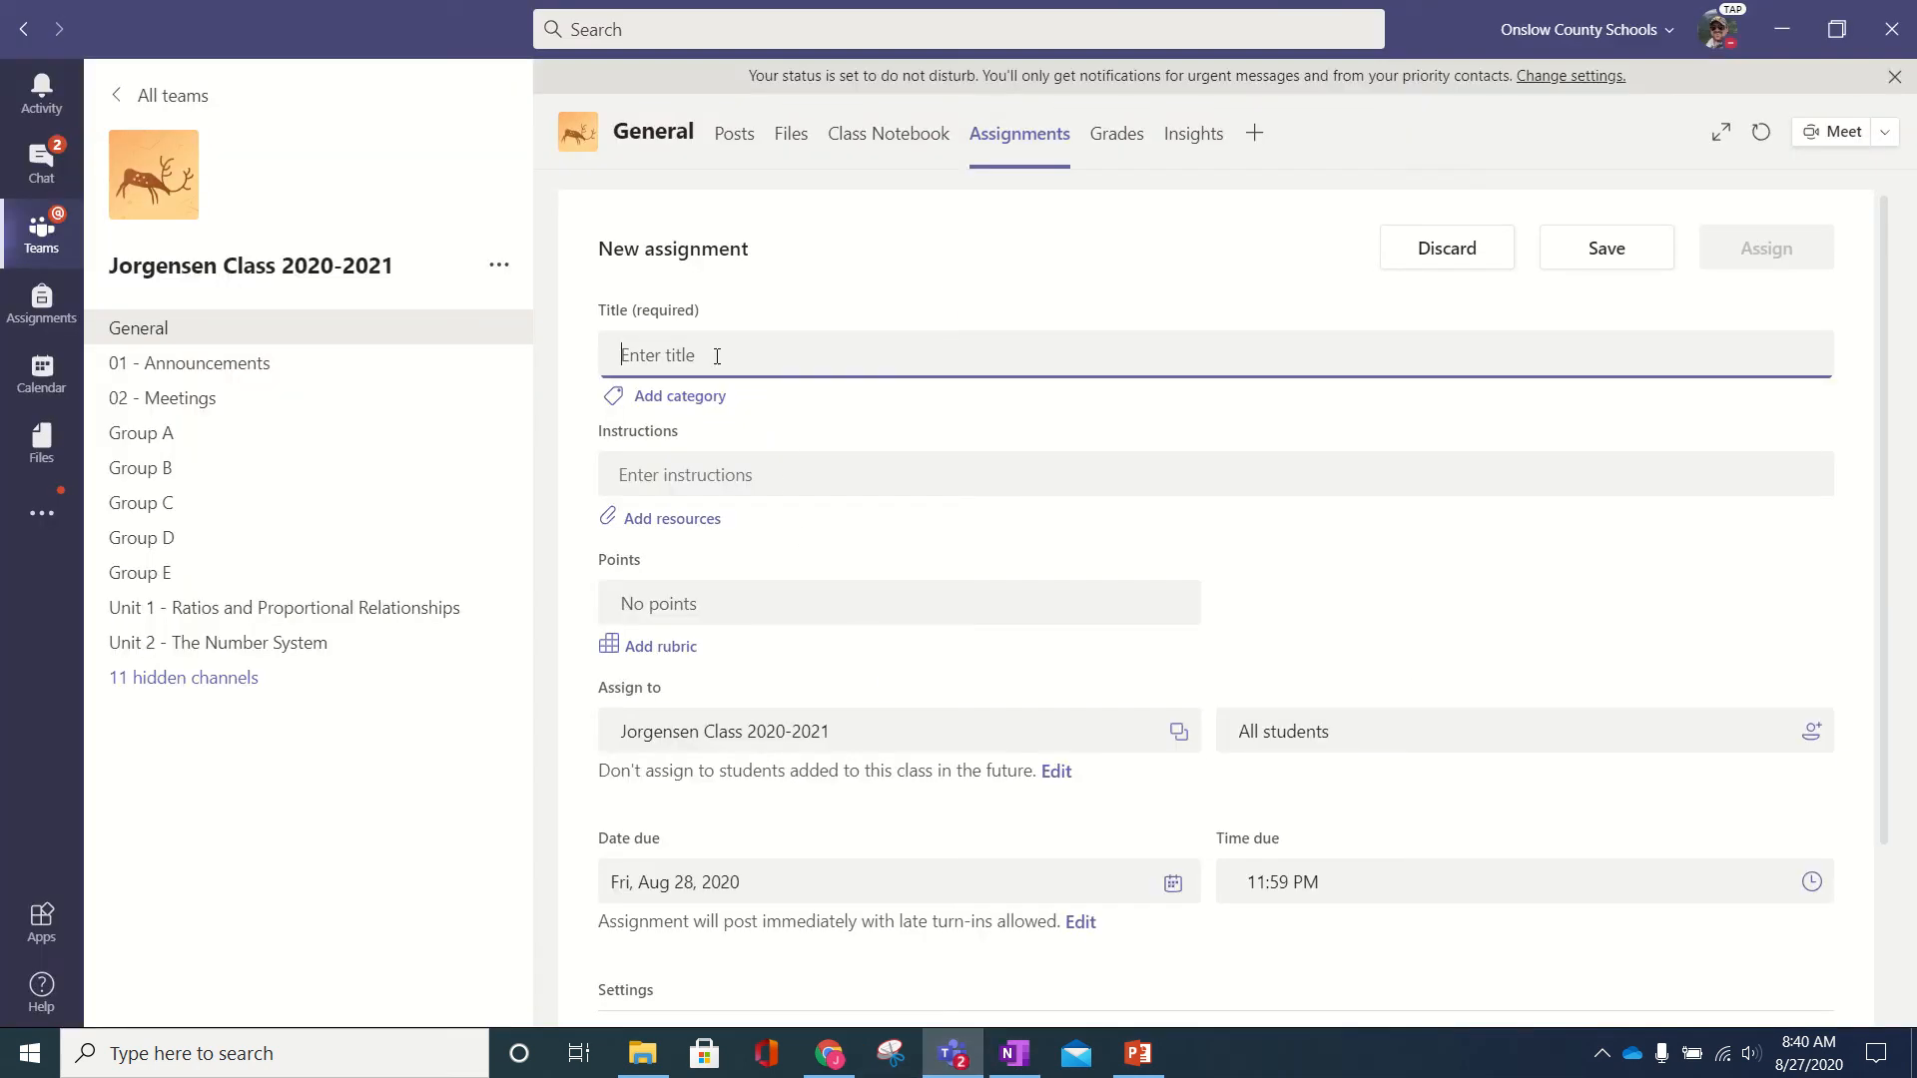
type("Erosion Webquest")
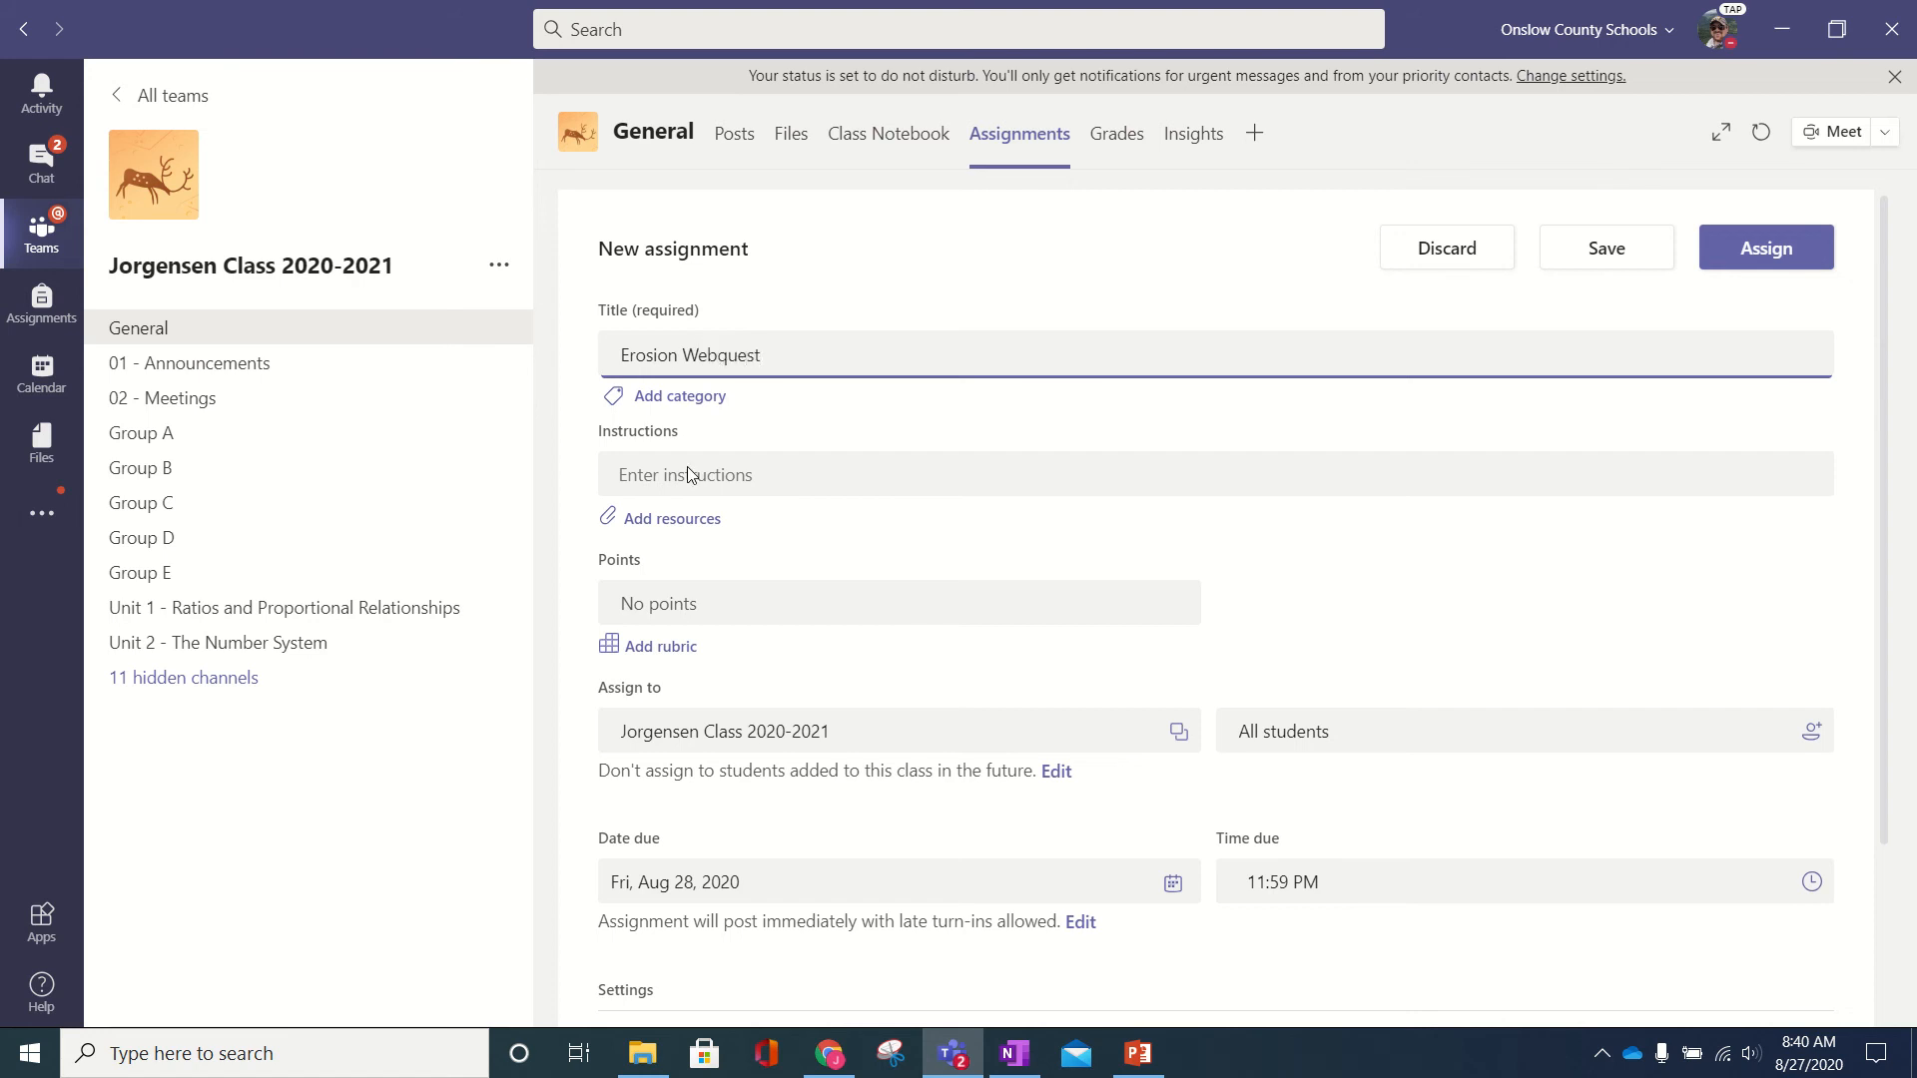
left_click(685, 517)
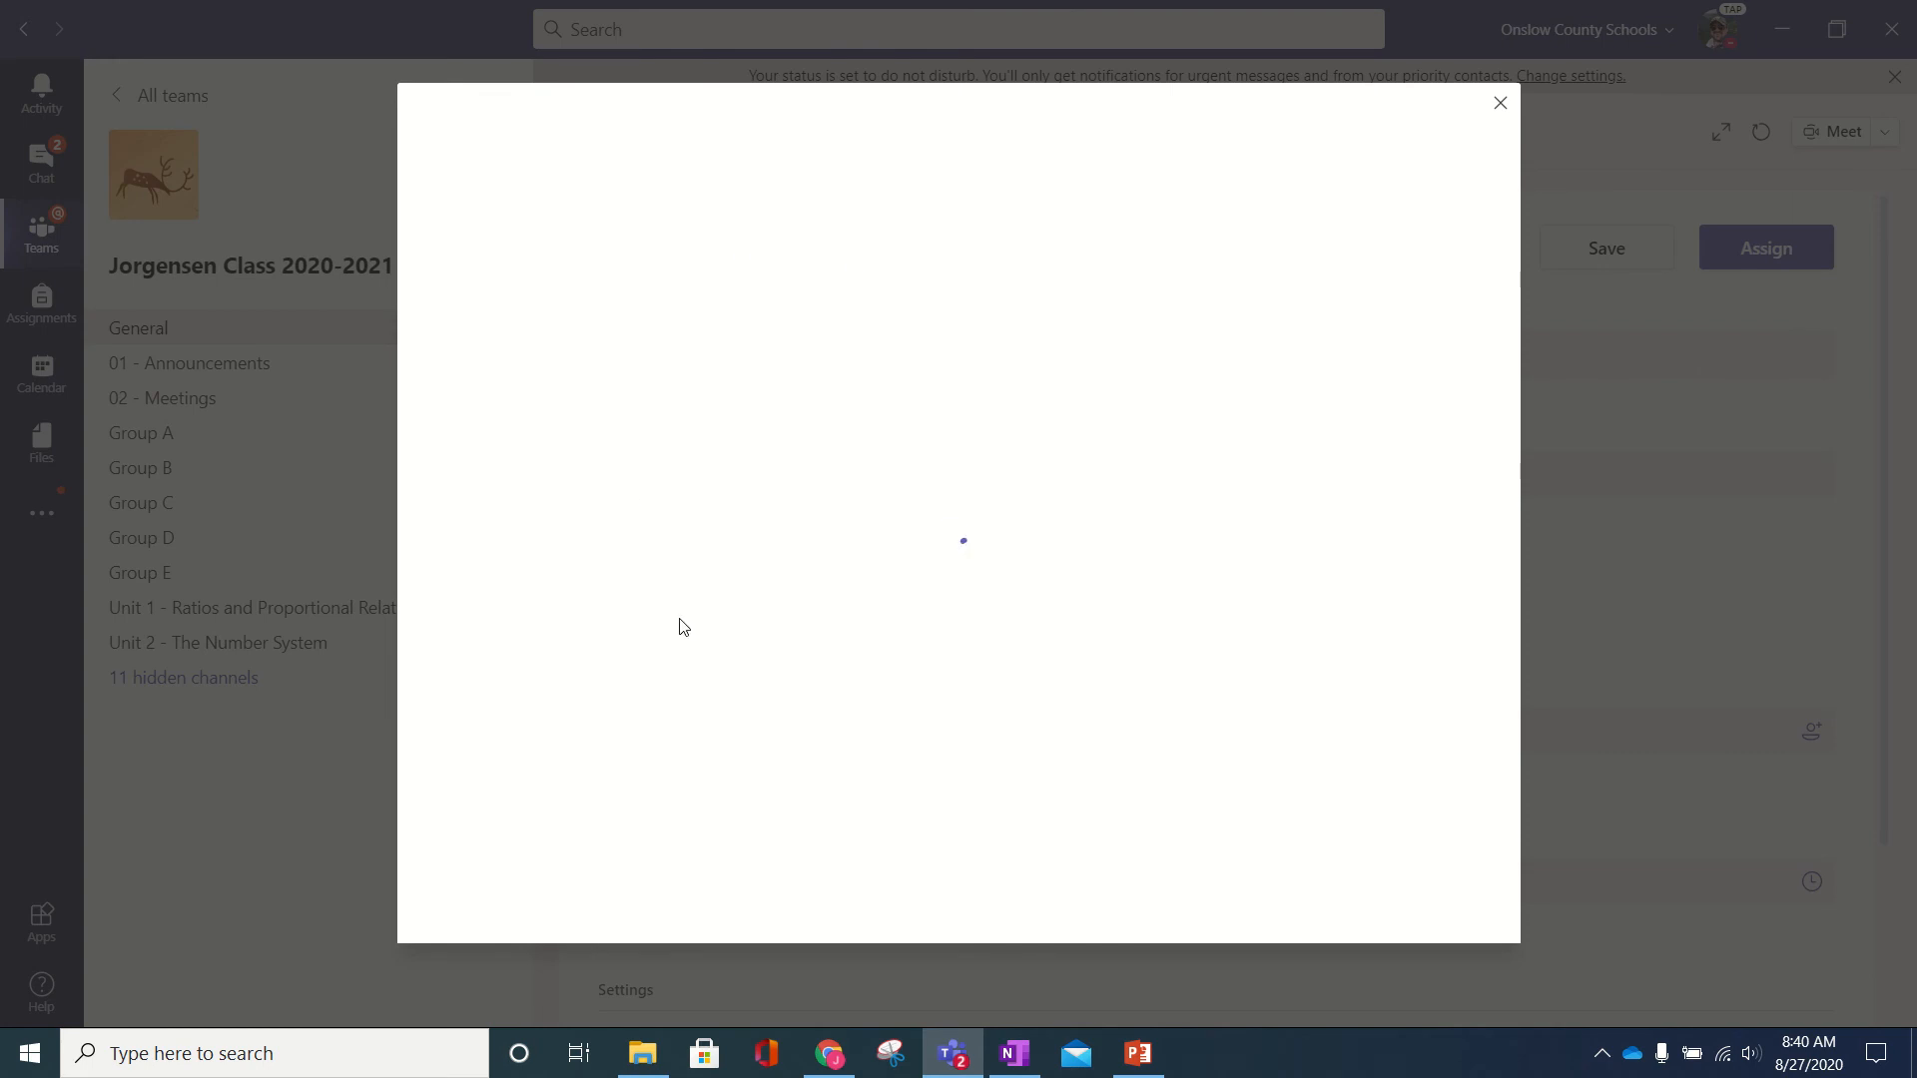
- Attach the Erosion Webquest page from Class Notebook > _Content Library > Unit 2
left_click(540, 196)
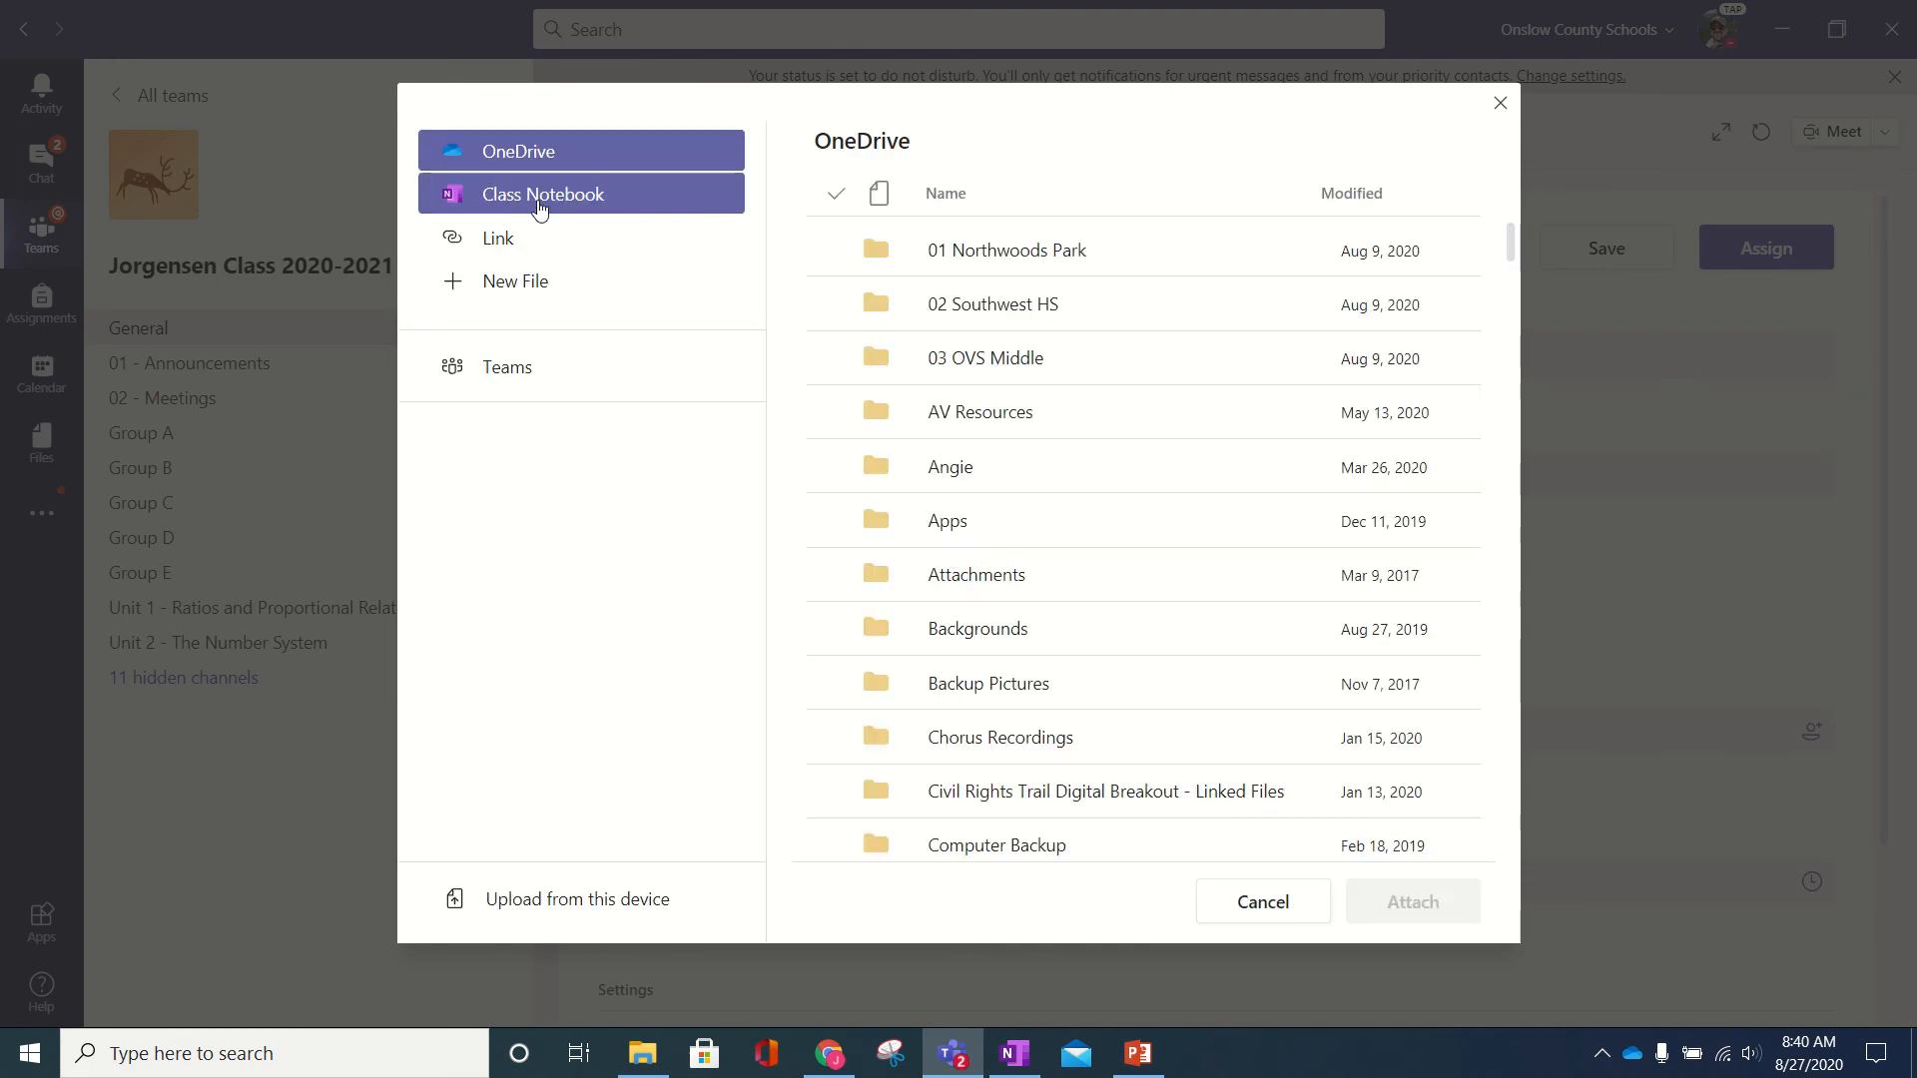
left_click(510, 204)
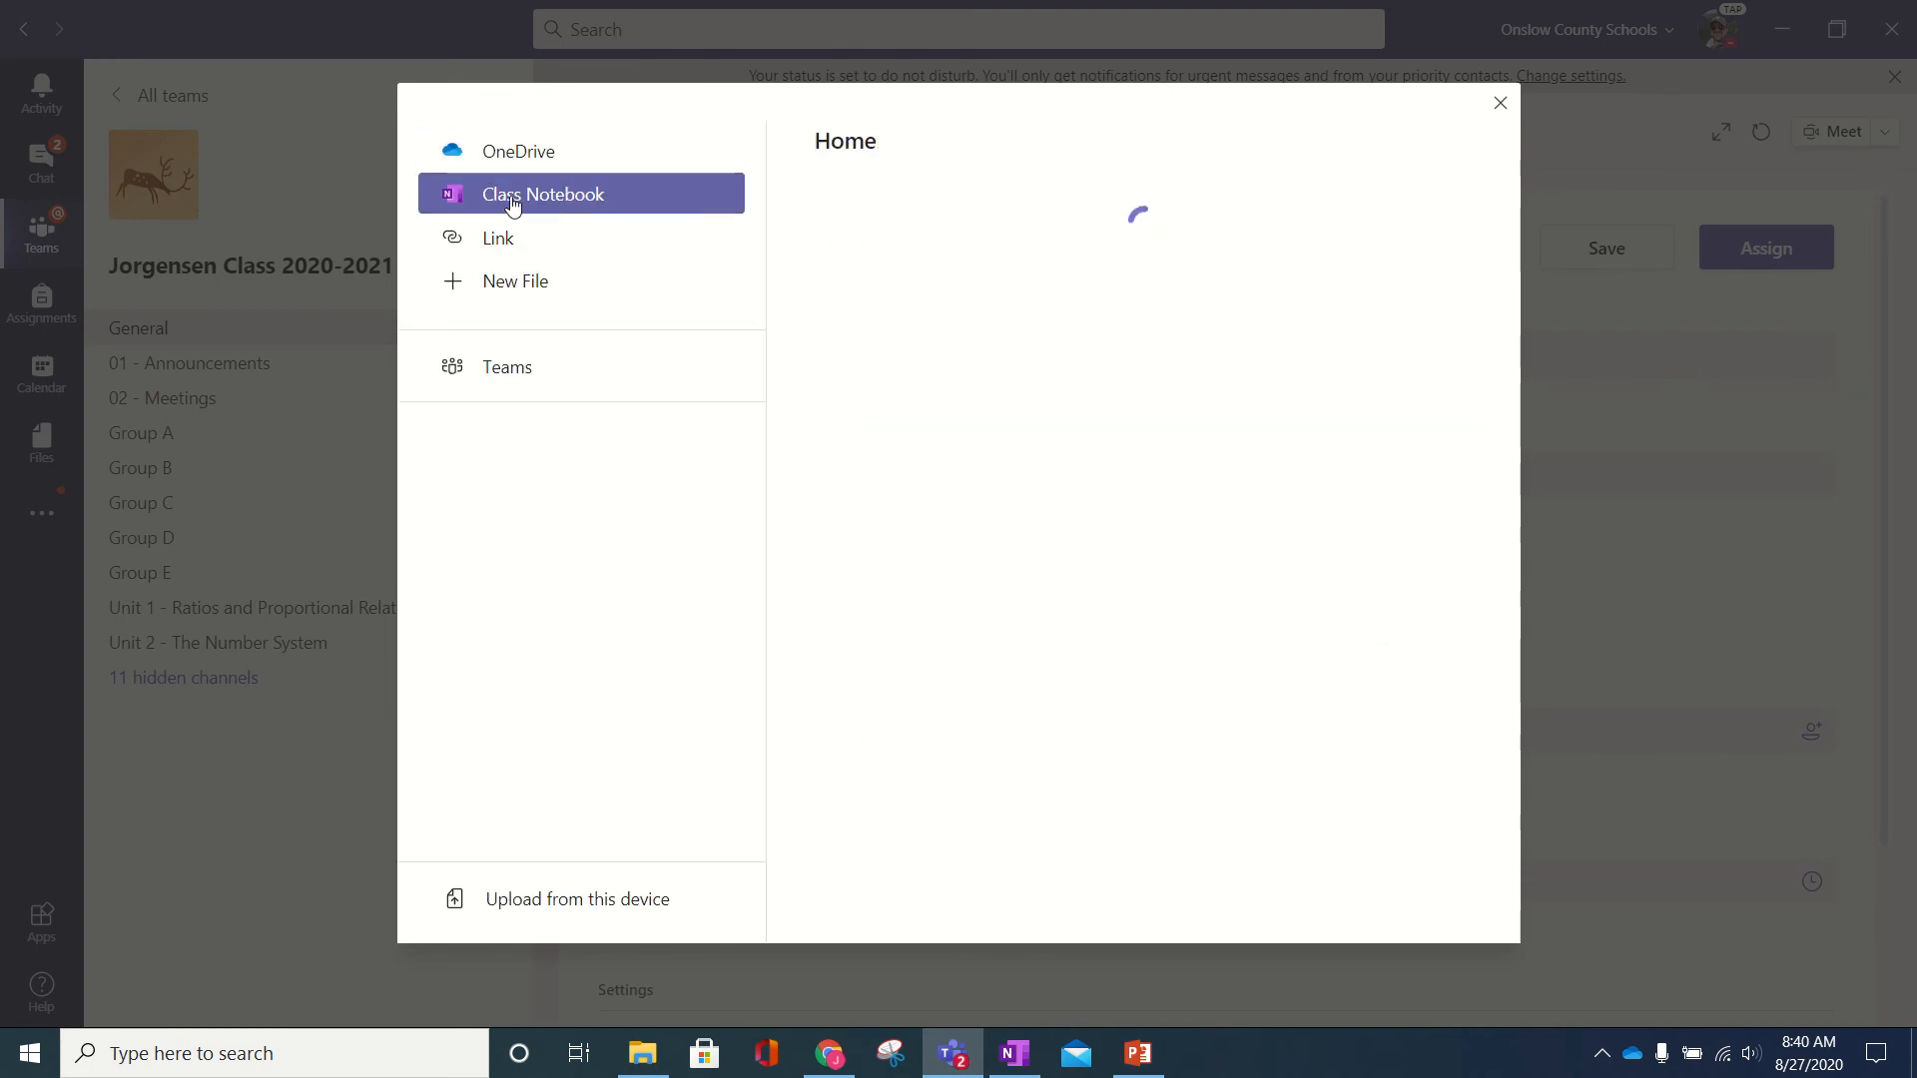
left_click(519, 282)
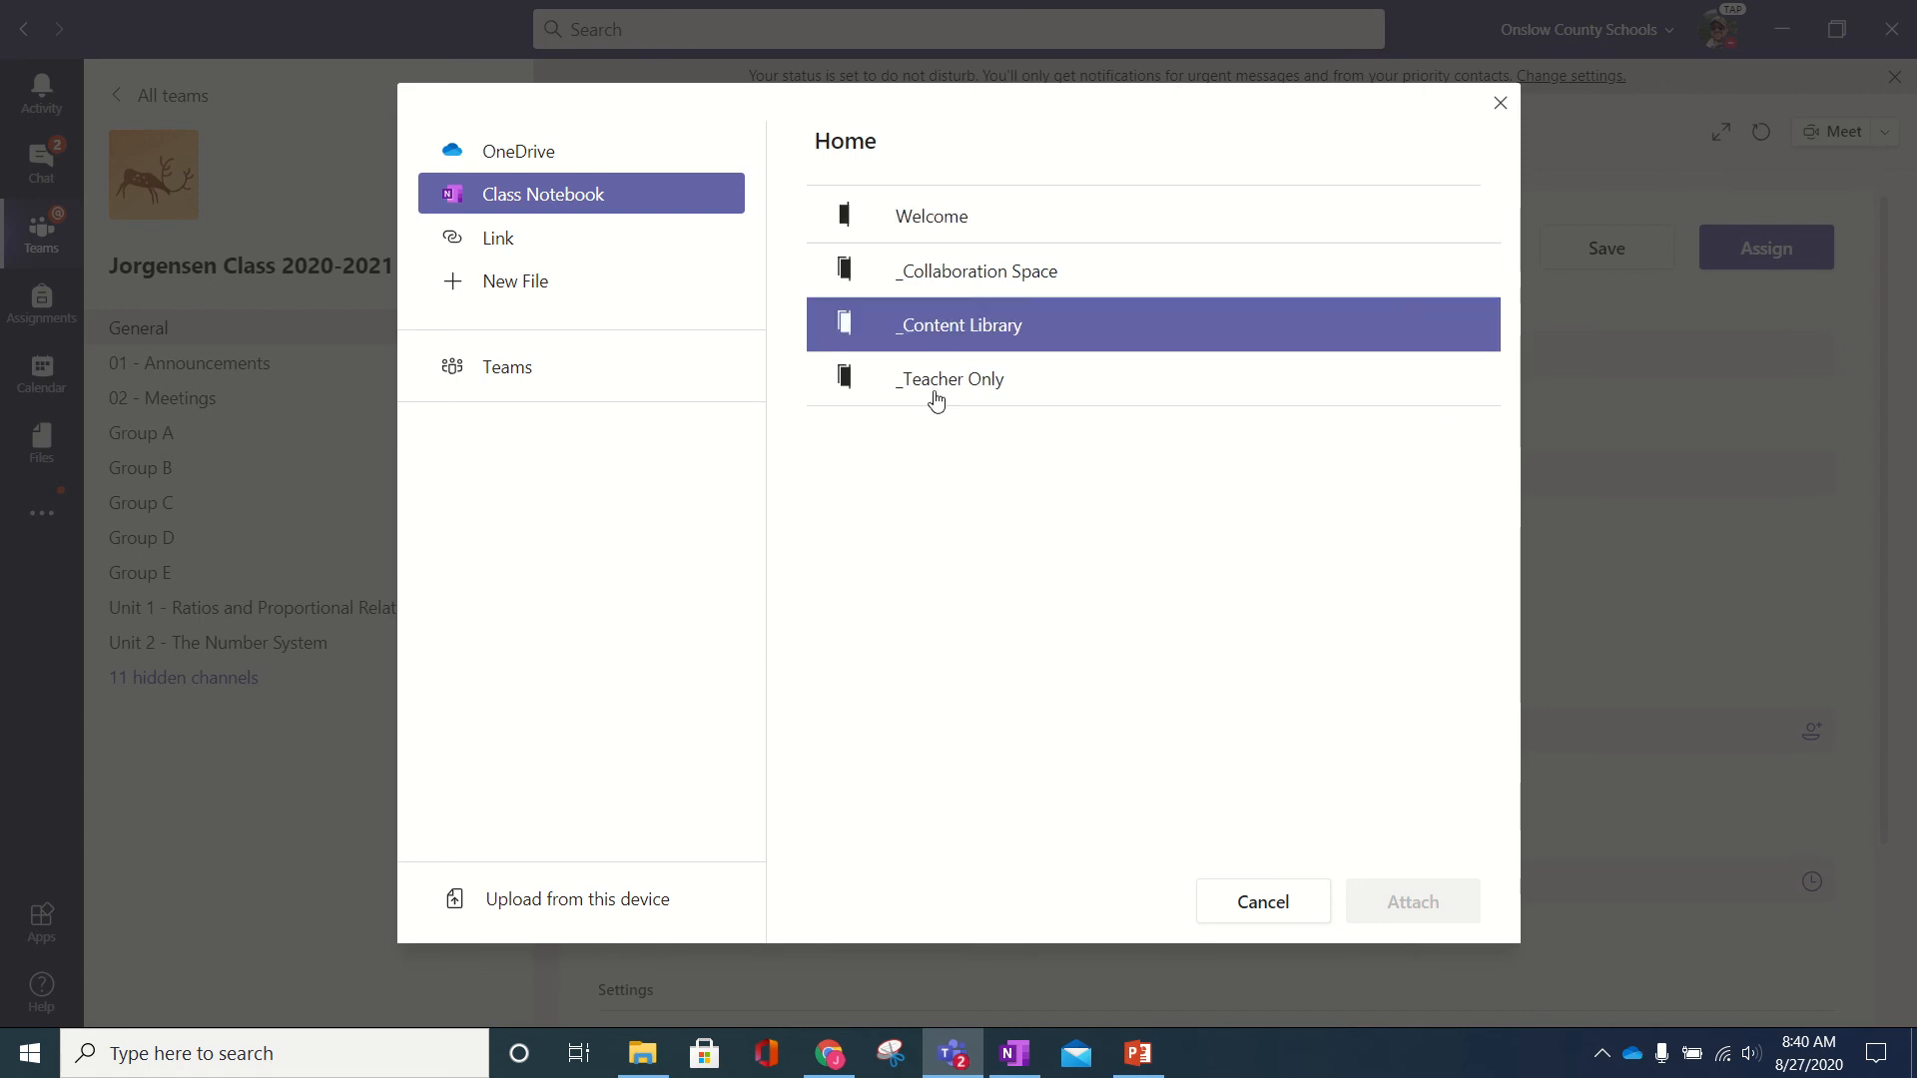
left_click(949, 332)
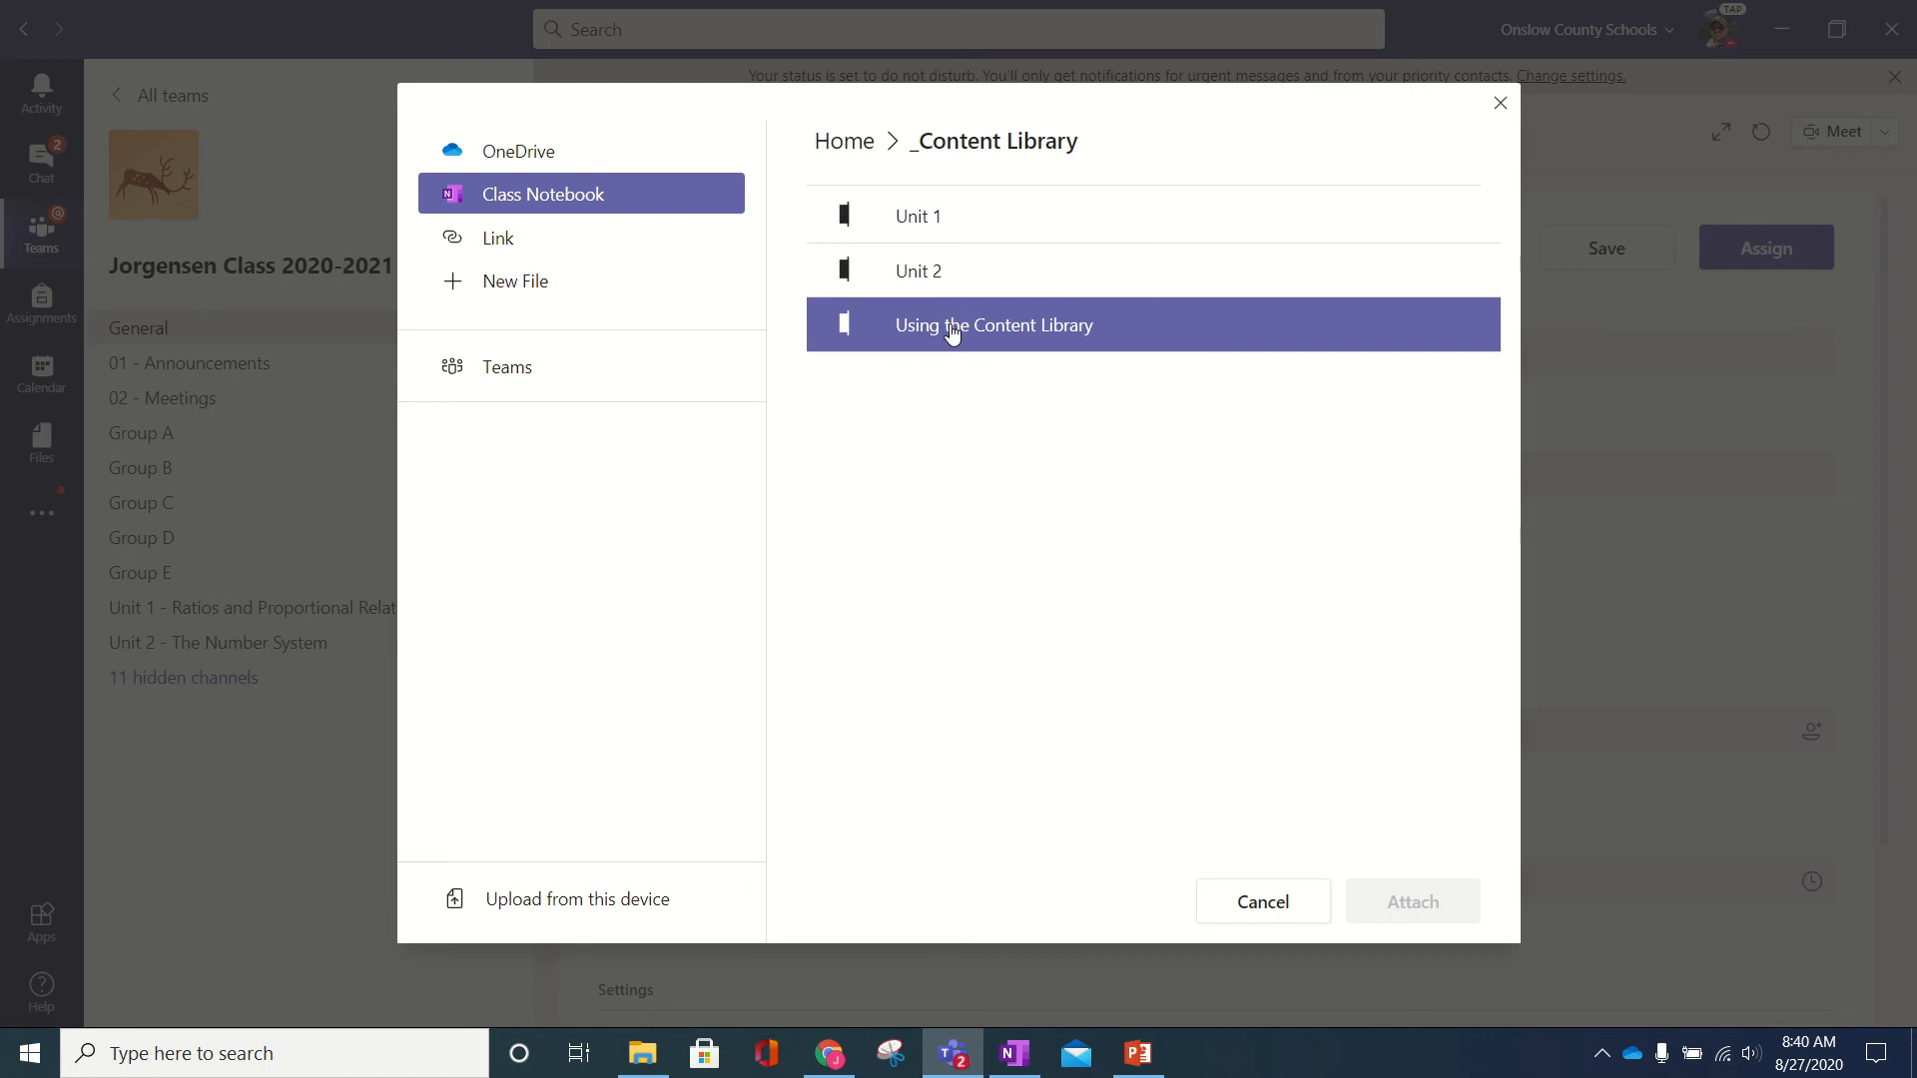
left_click(993, 1055)
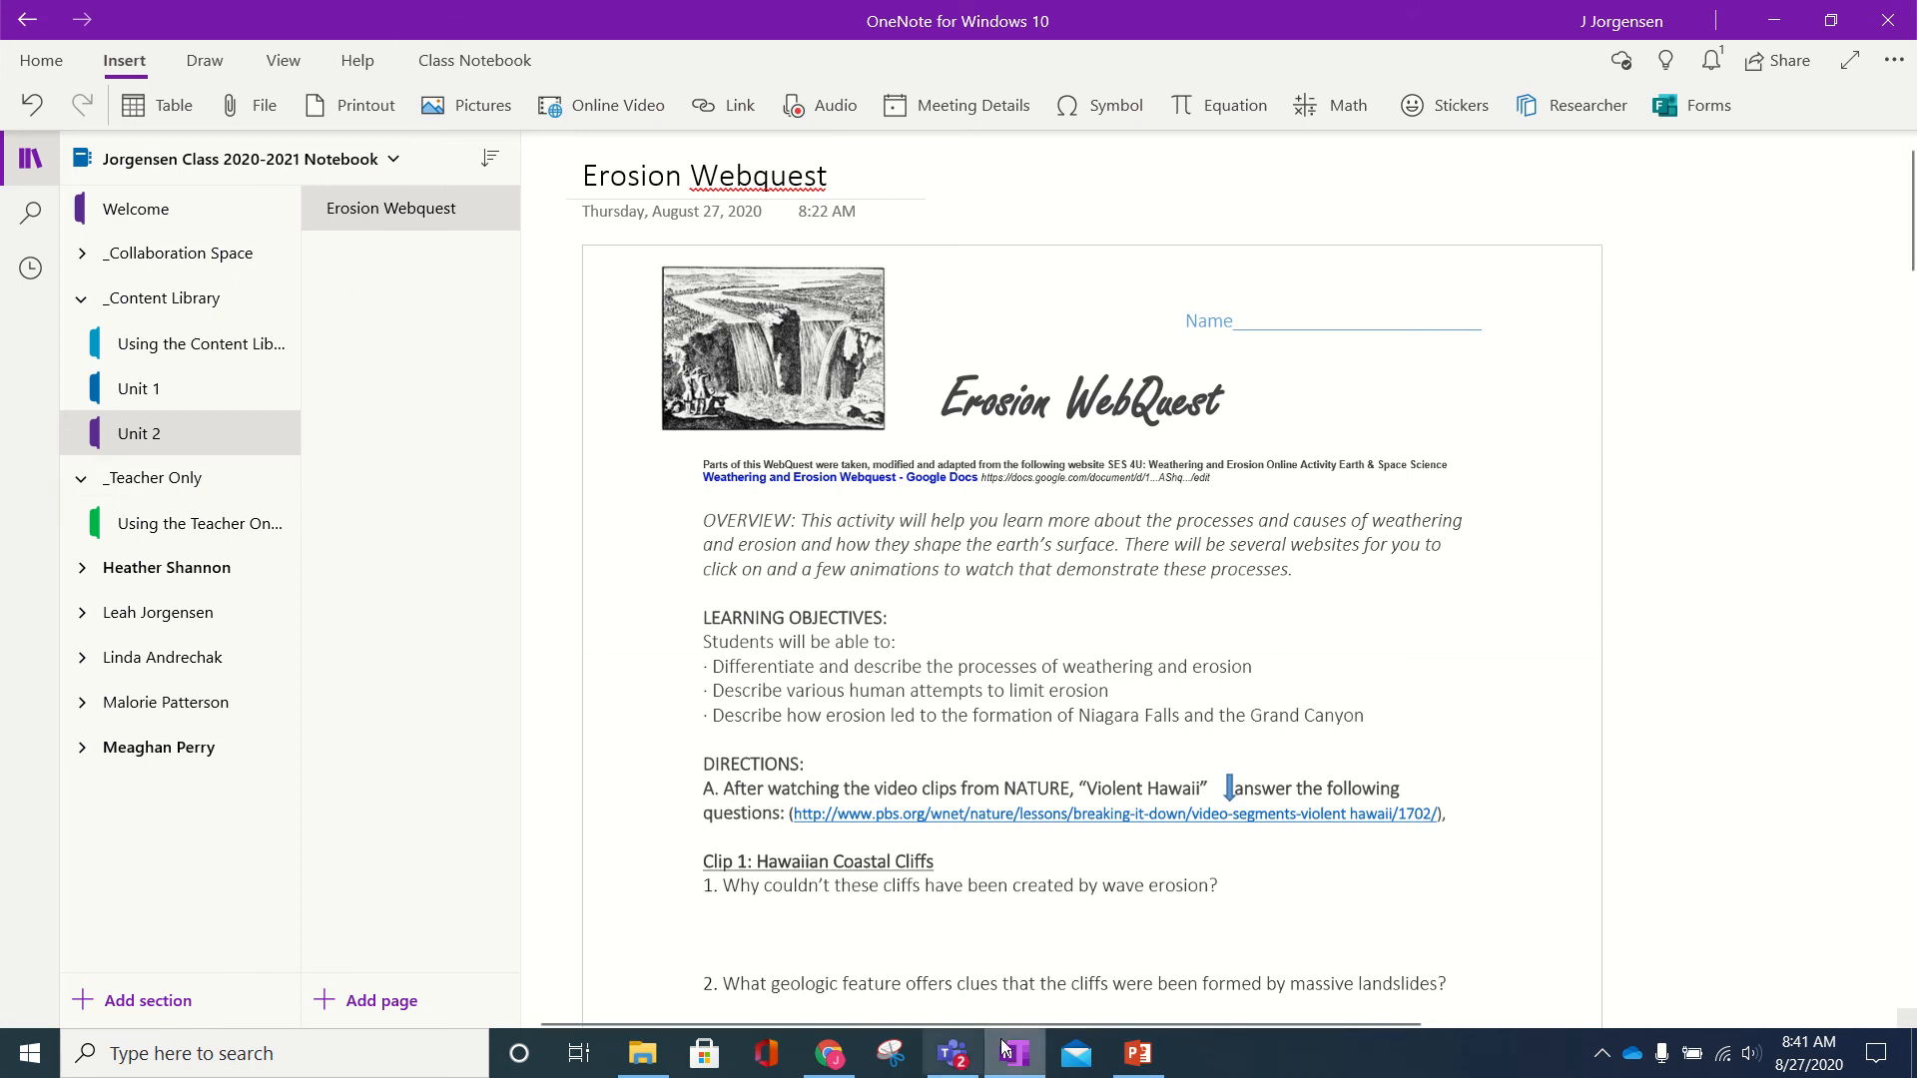
left_click(953, 1053)
left_click(939, 268)
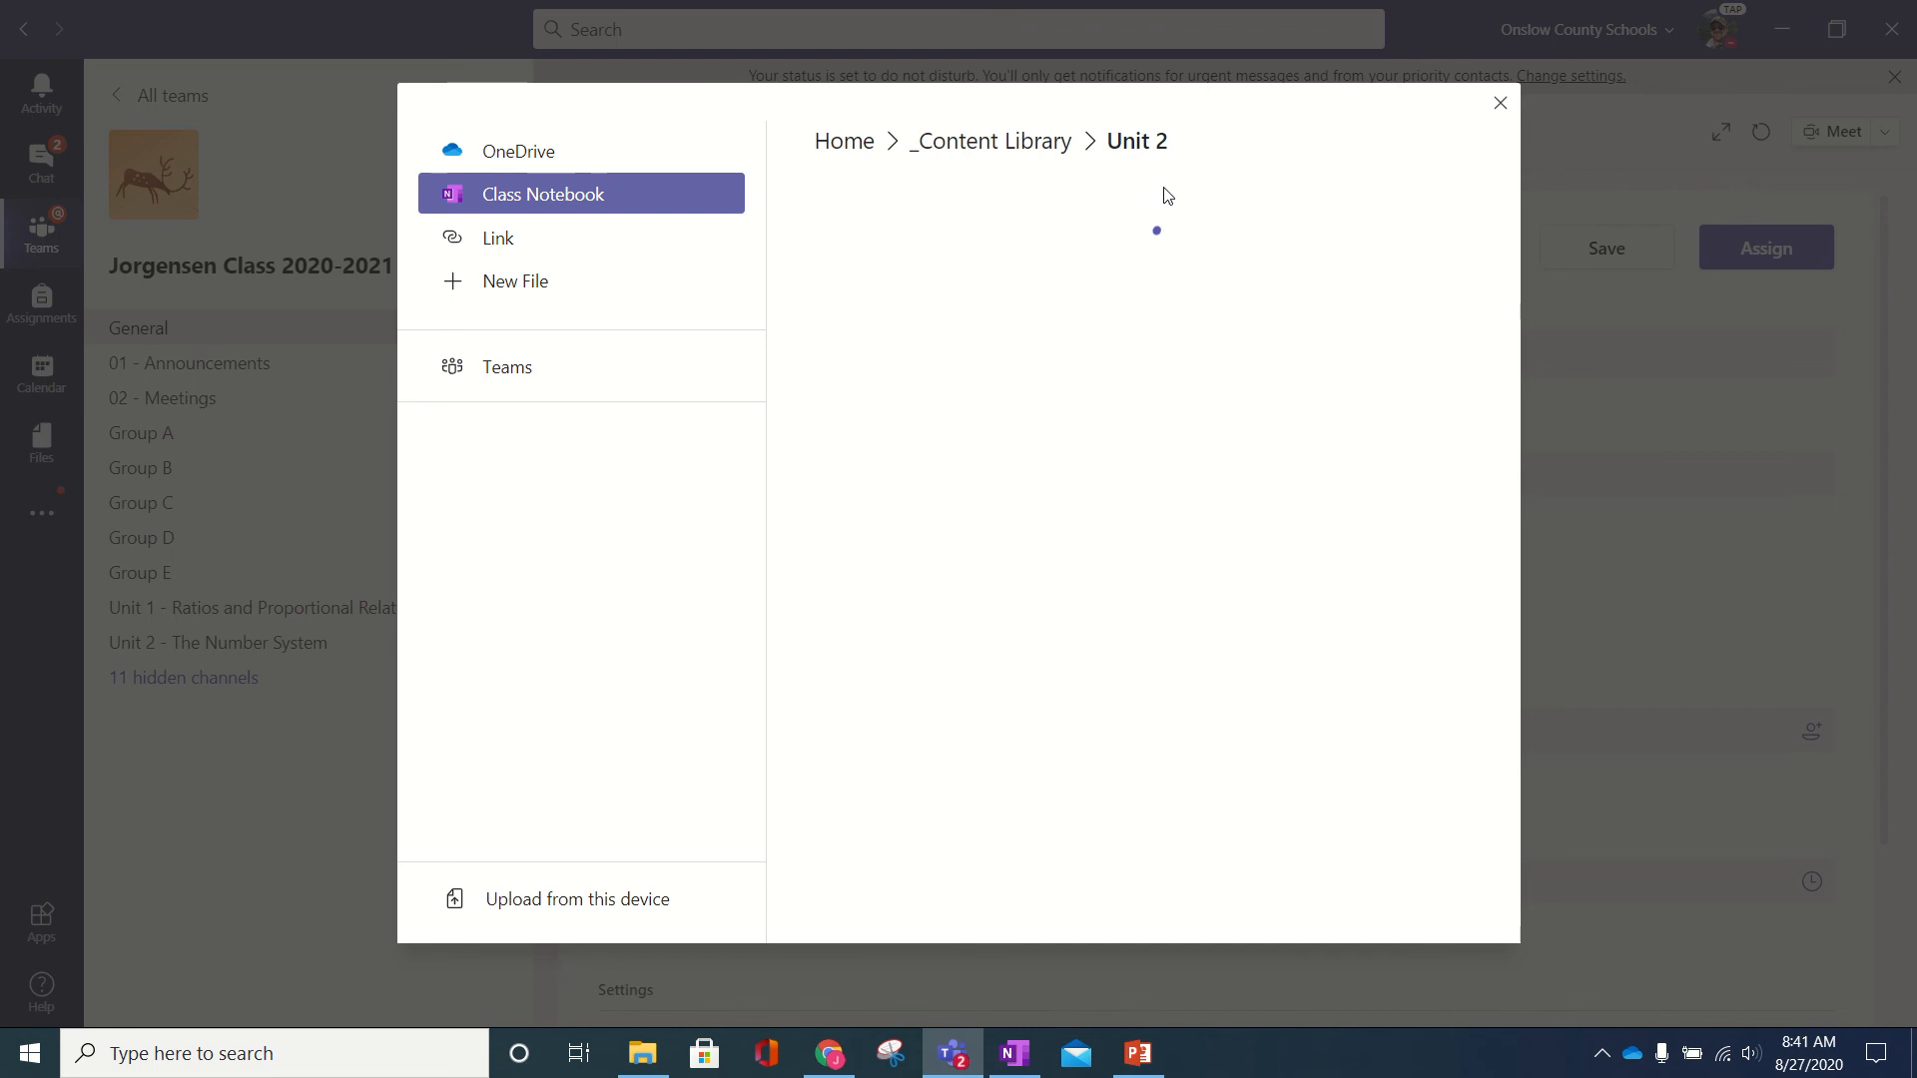
left_click(958, 228)
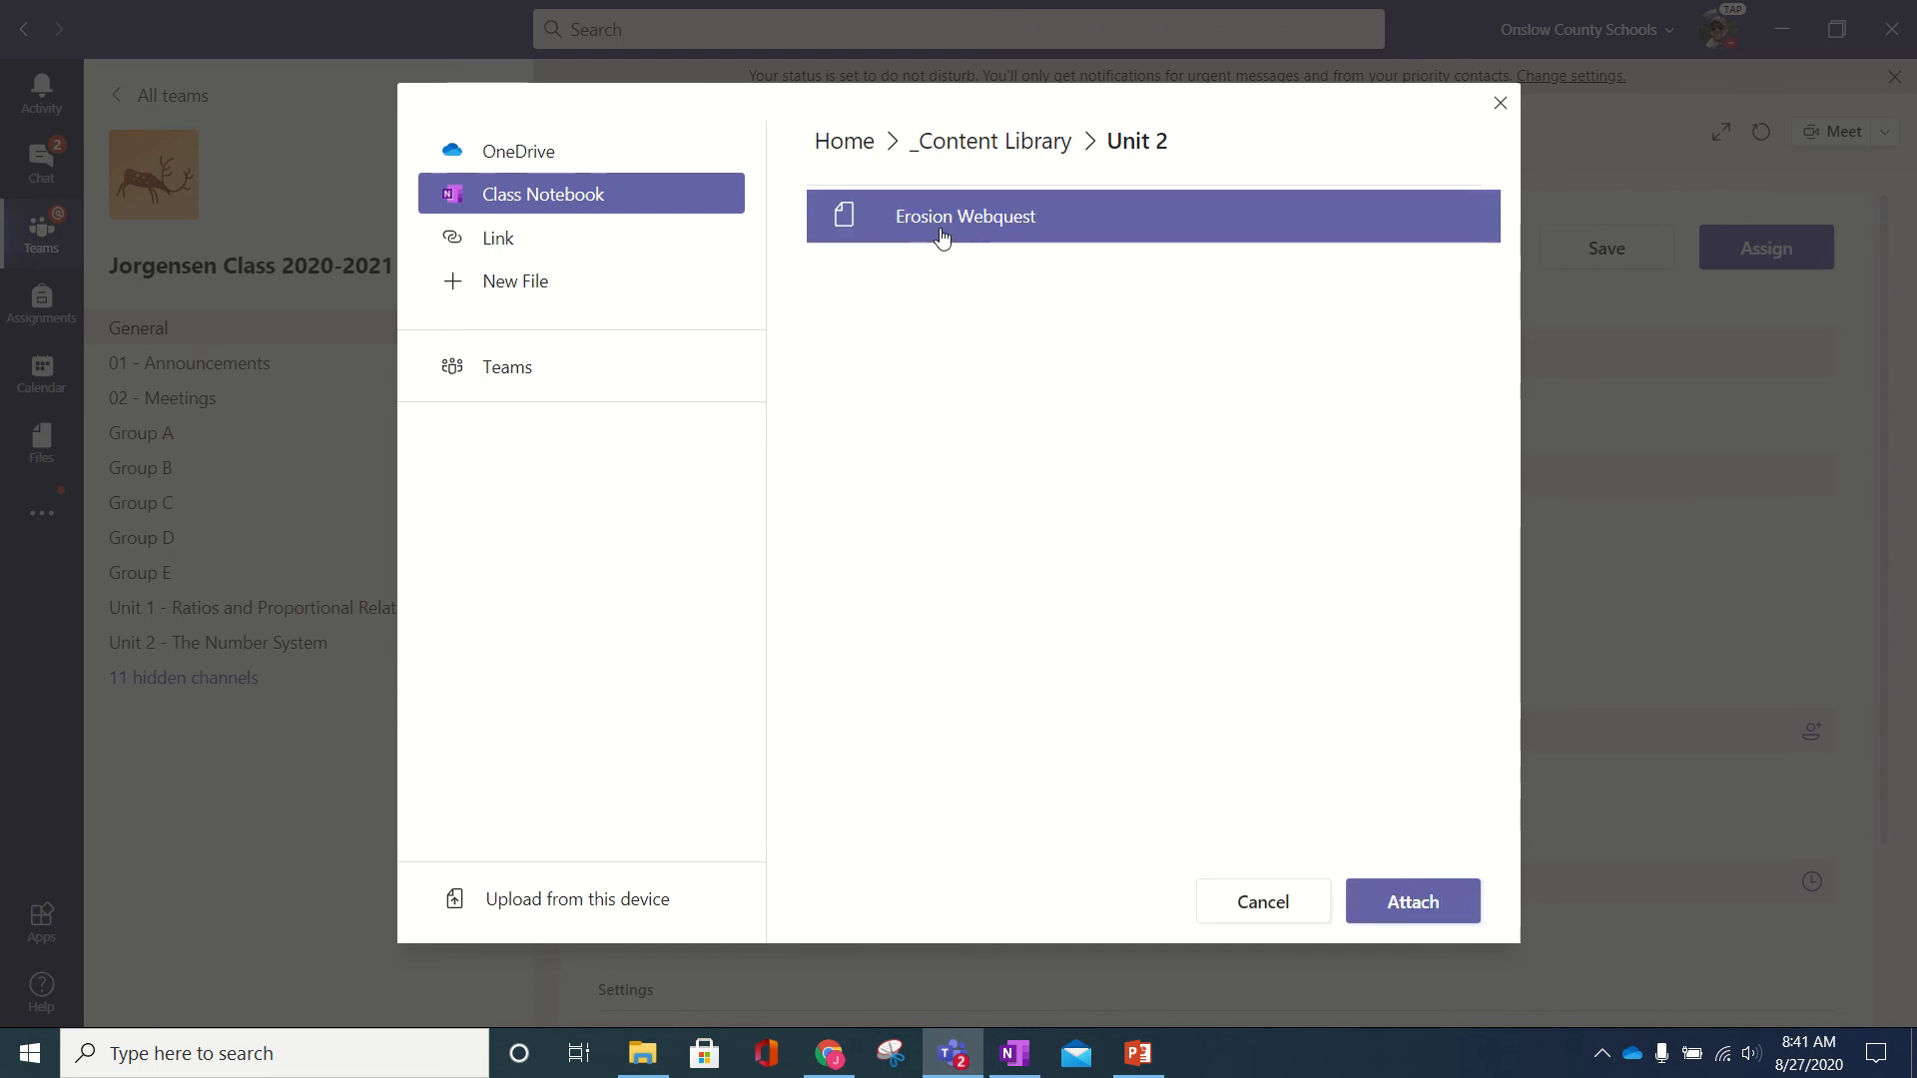
left_click(1393, 908)
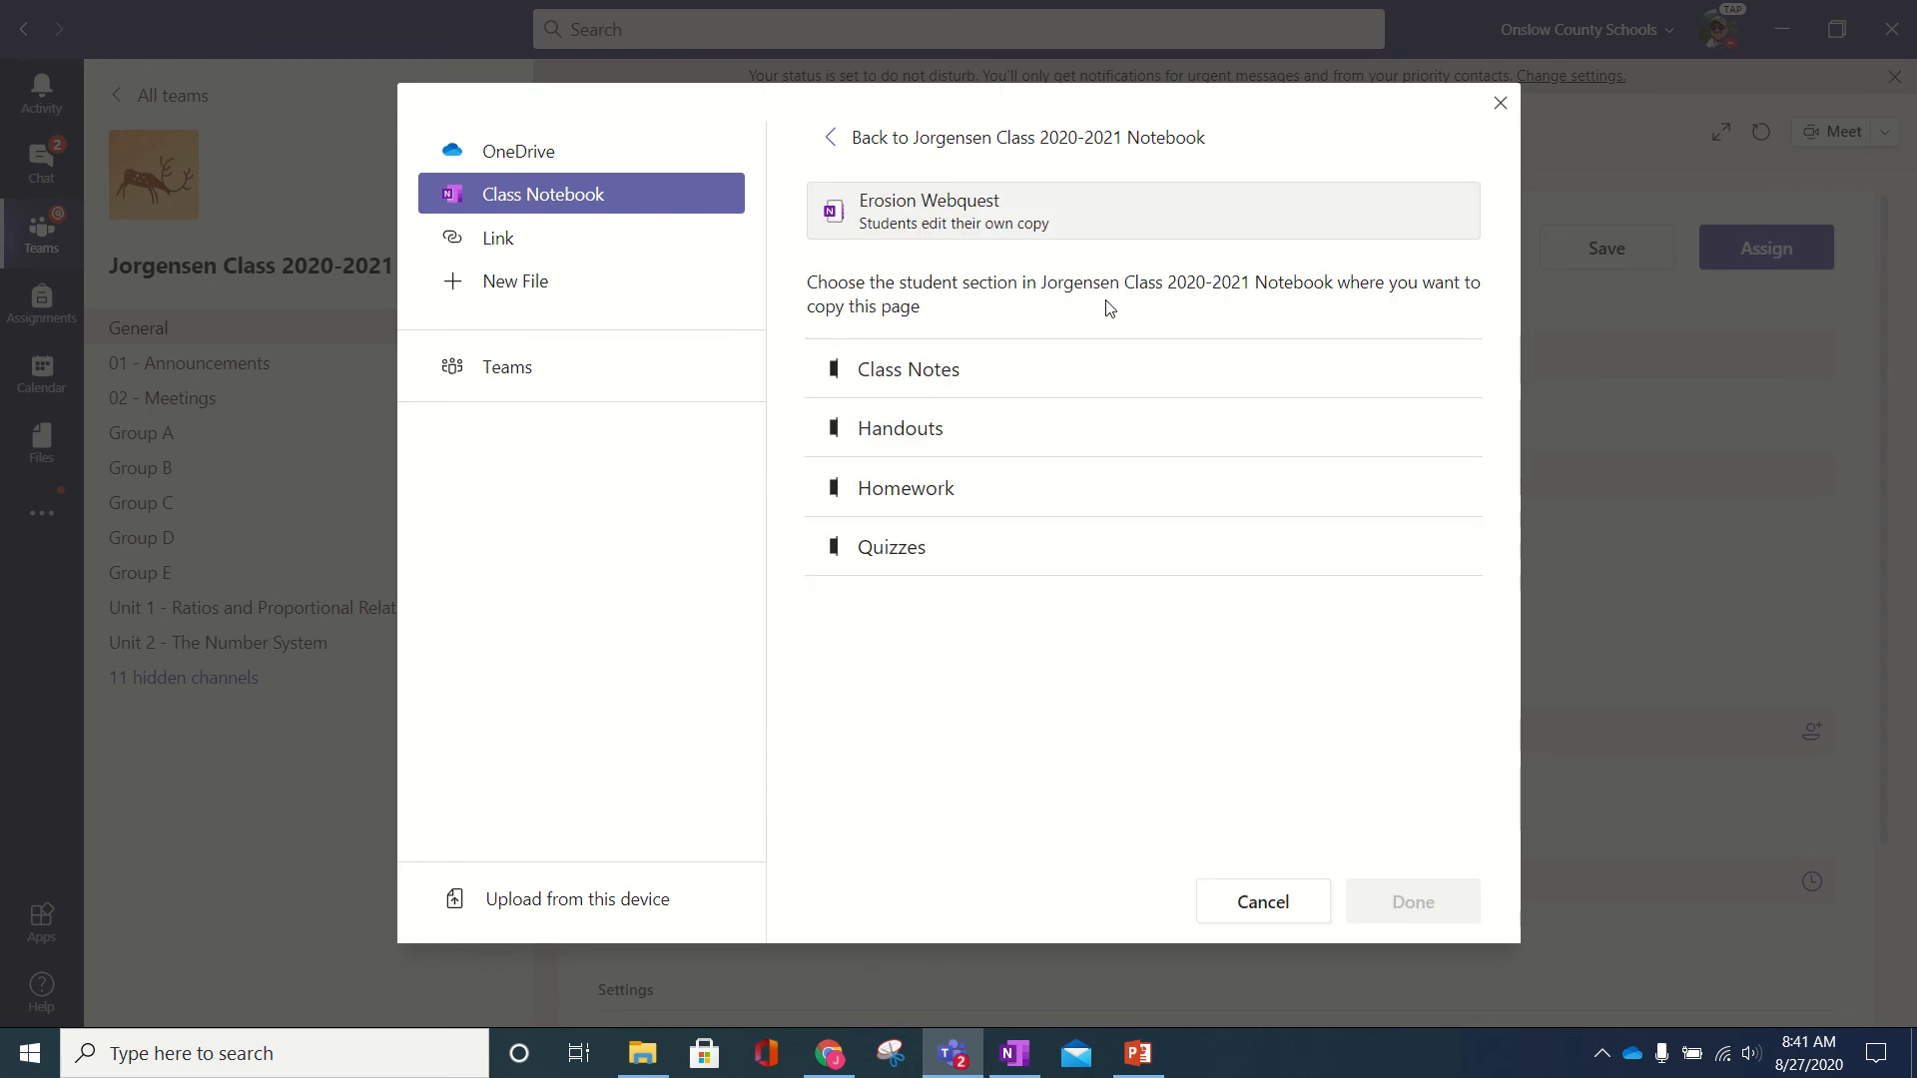
- Send the Erosion Webquest page to each student's Homework section and return to the assignment form
left_click(879, 429)
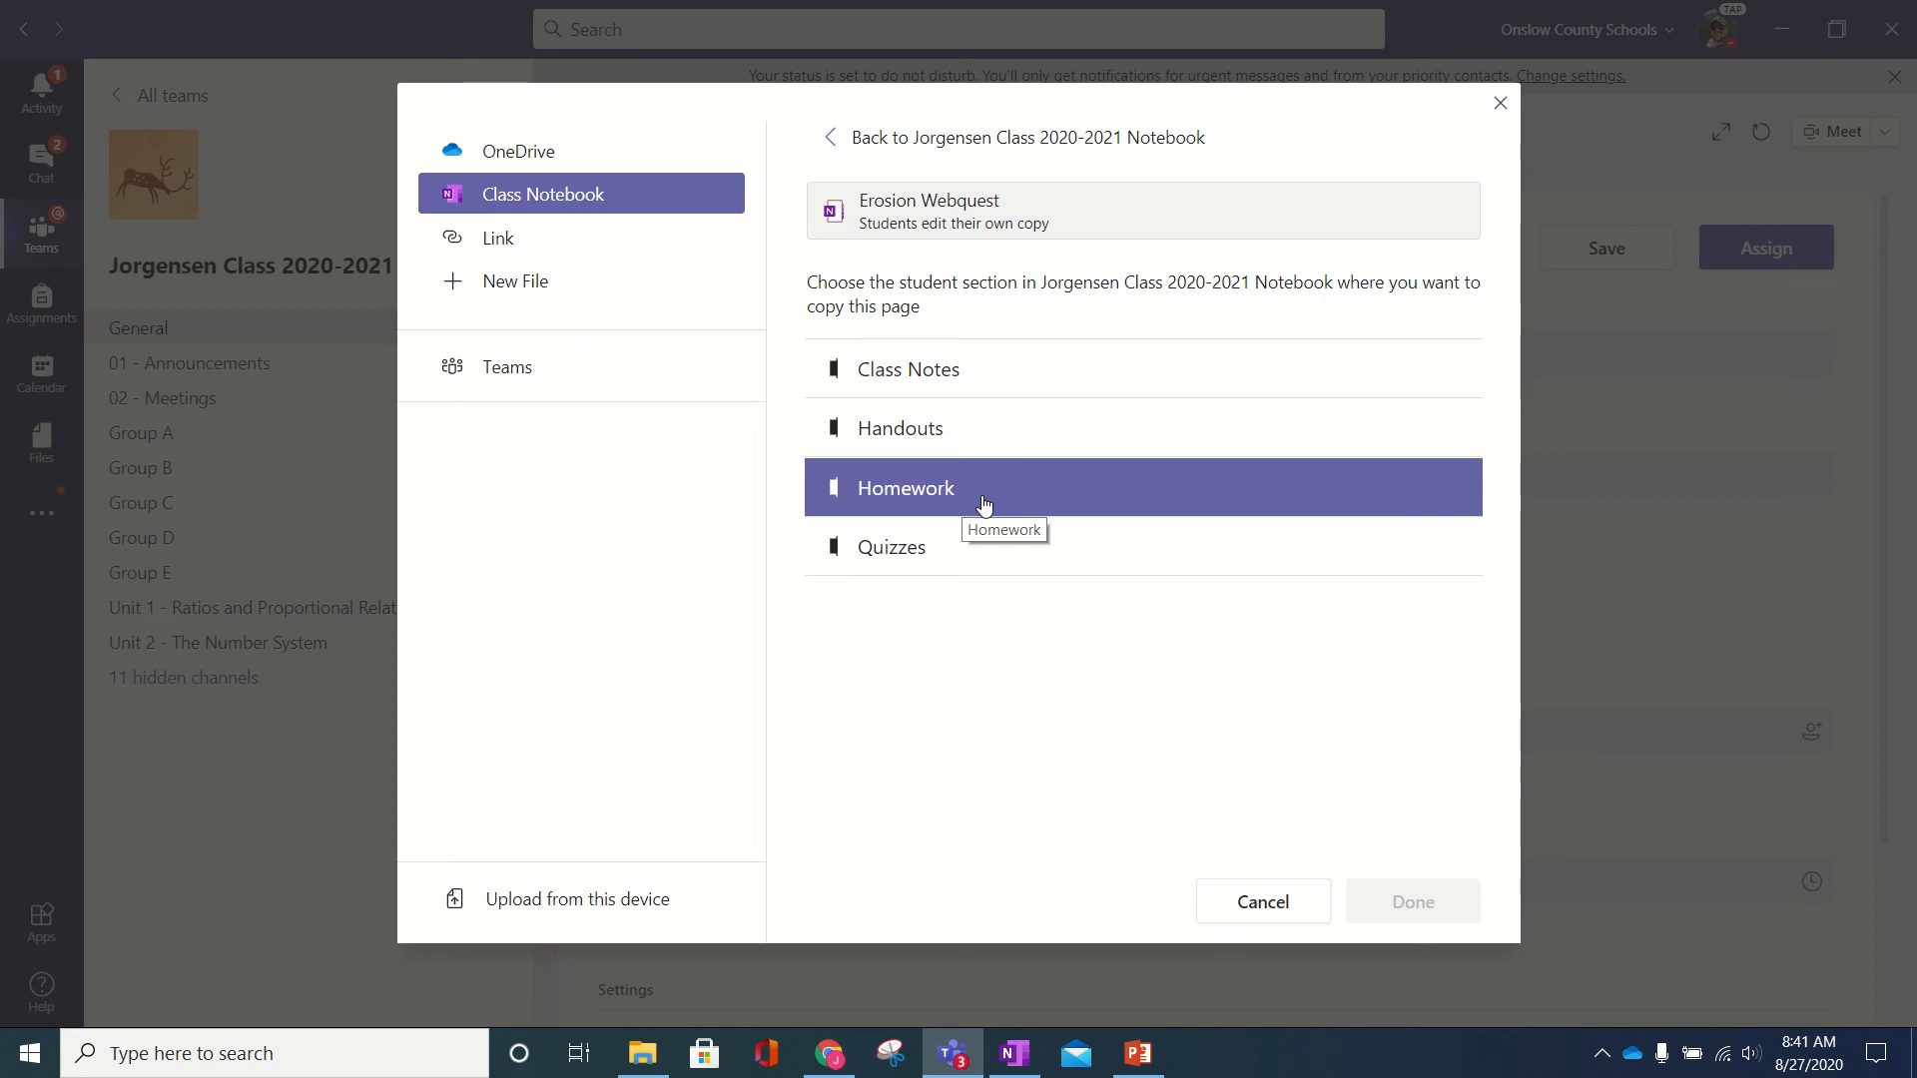
left_click(983, 502)
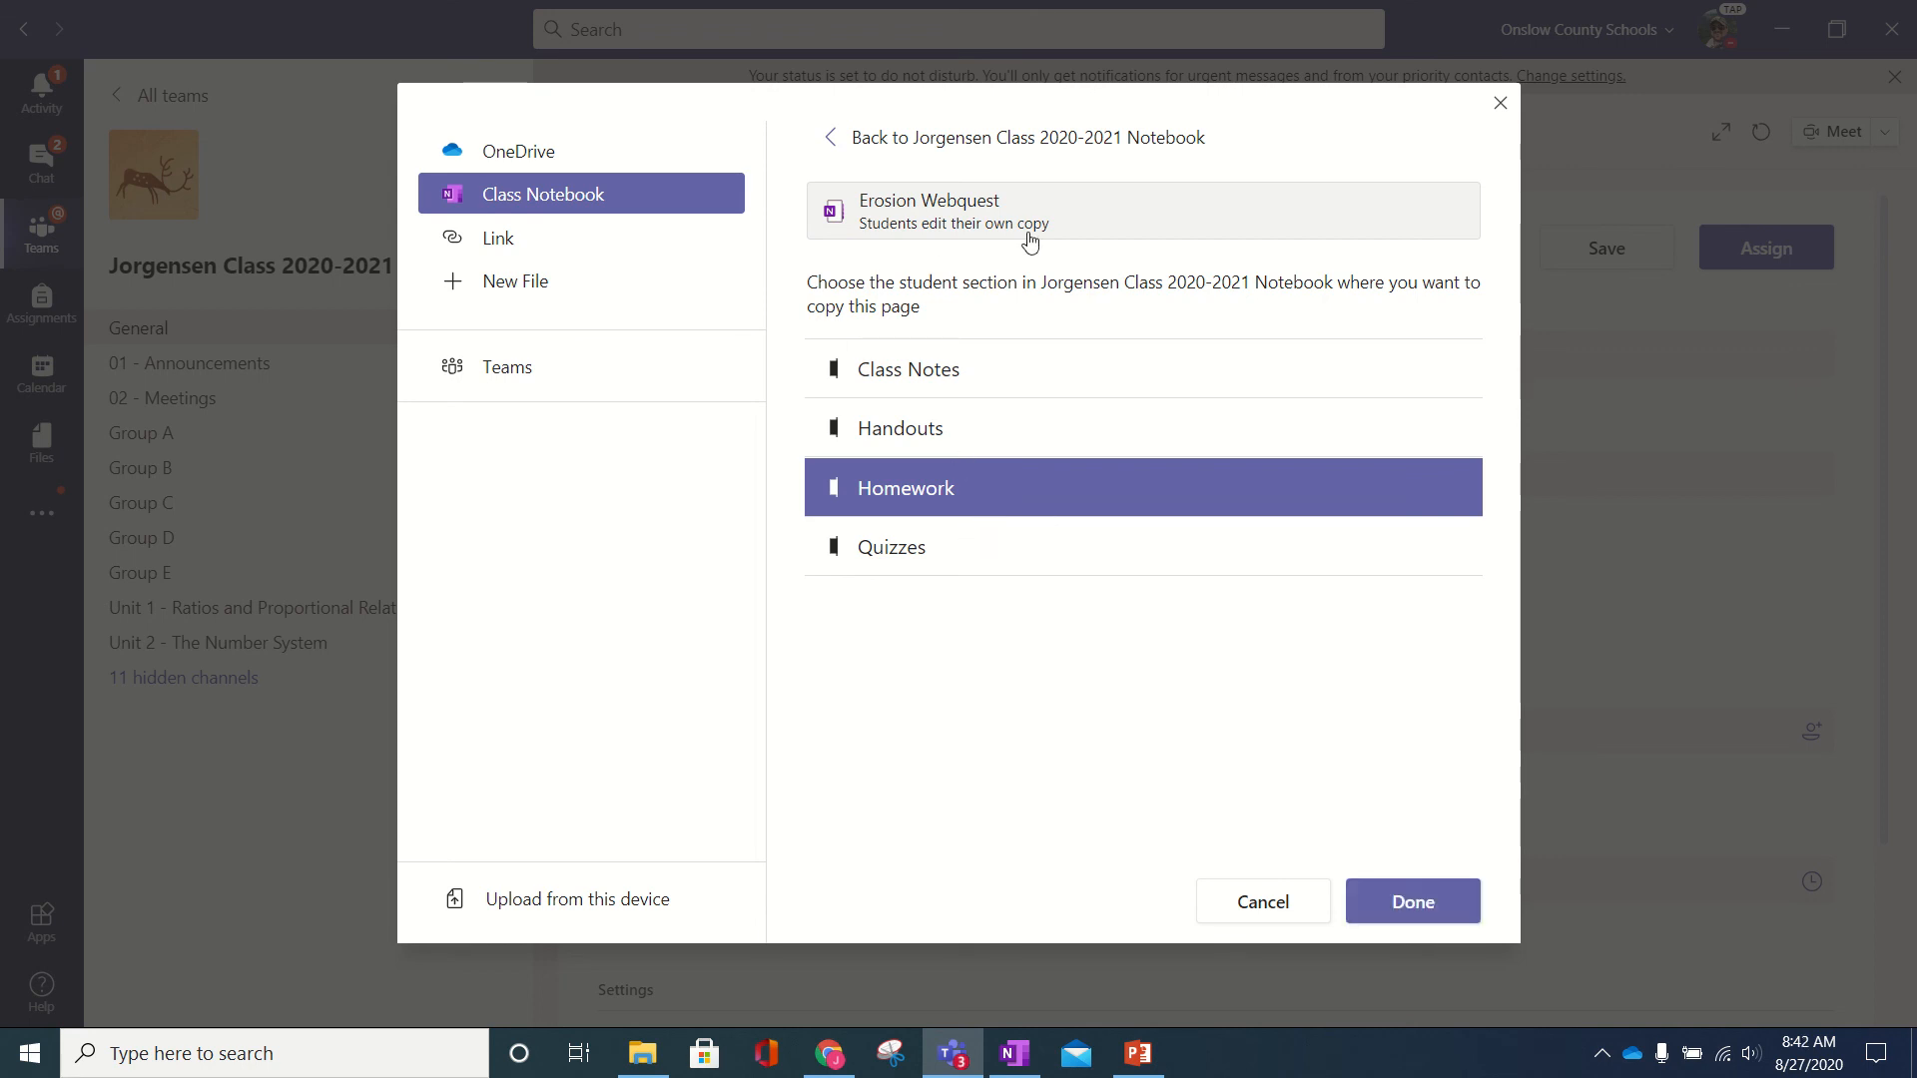
left_click(1401, 902)
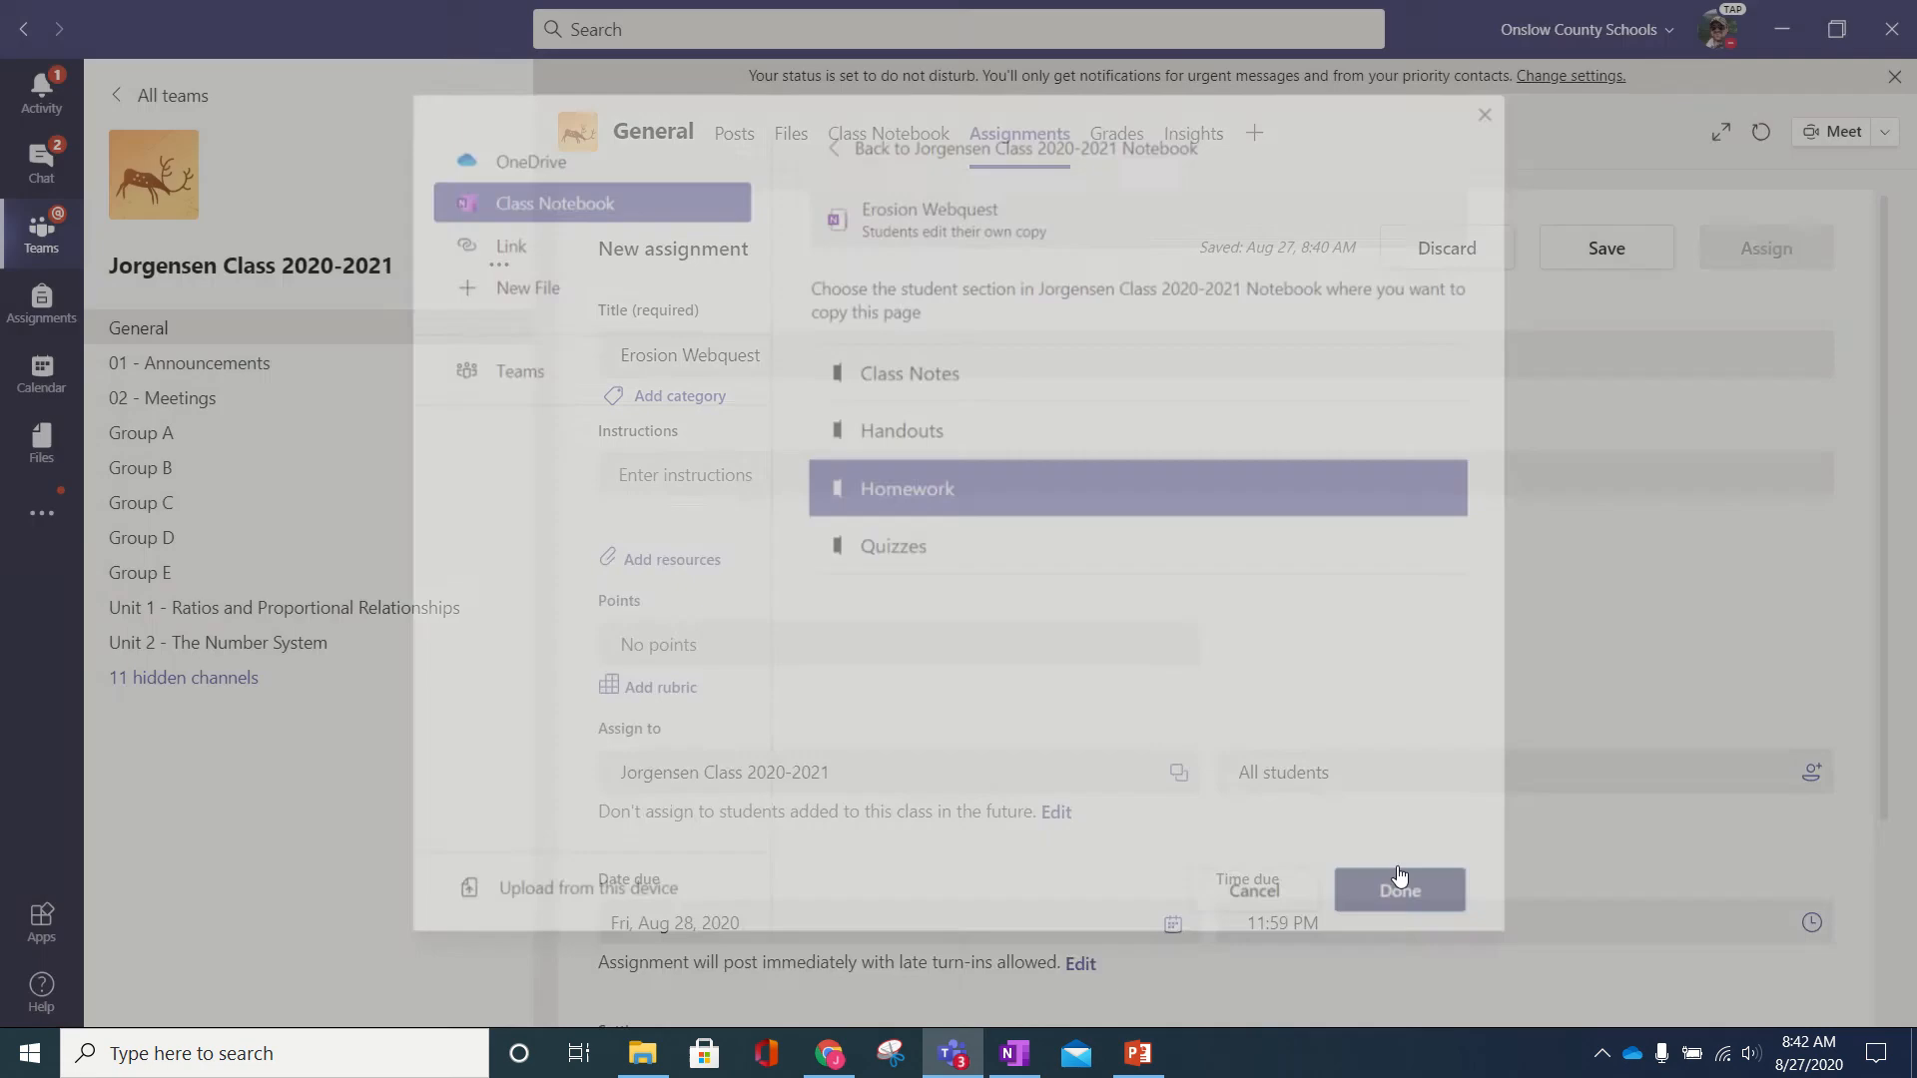
scroll(668, 687, "down", 3)
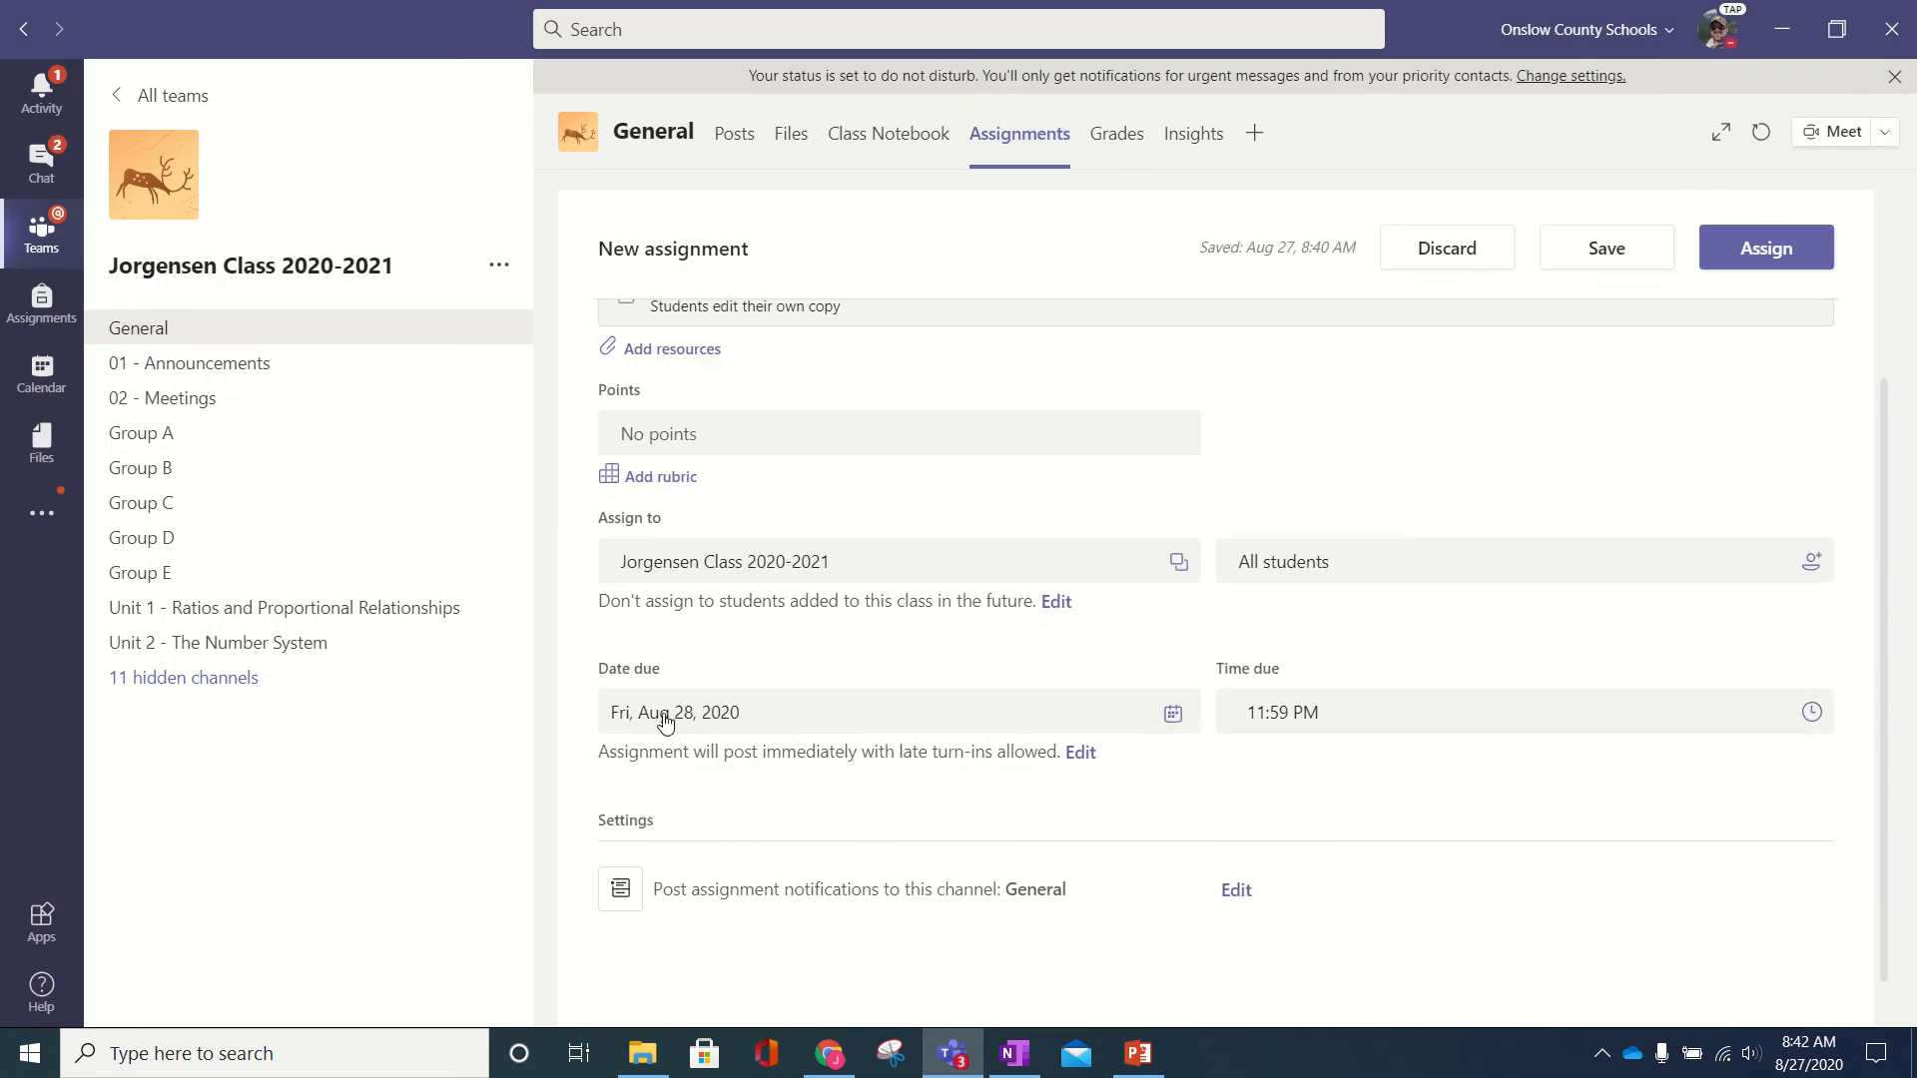
- Confirm the current class stays selected in the Assign to picker
left_click(780, 556)
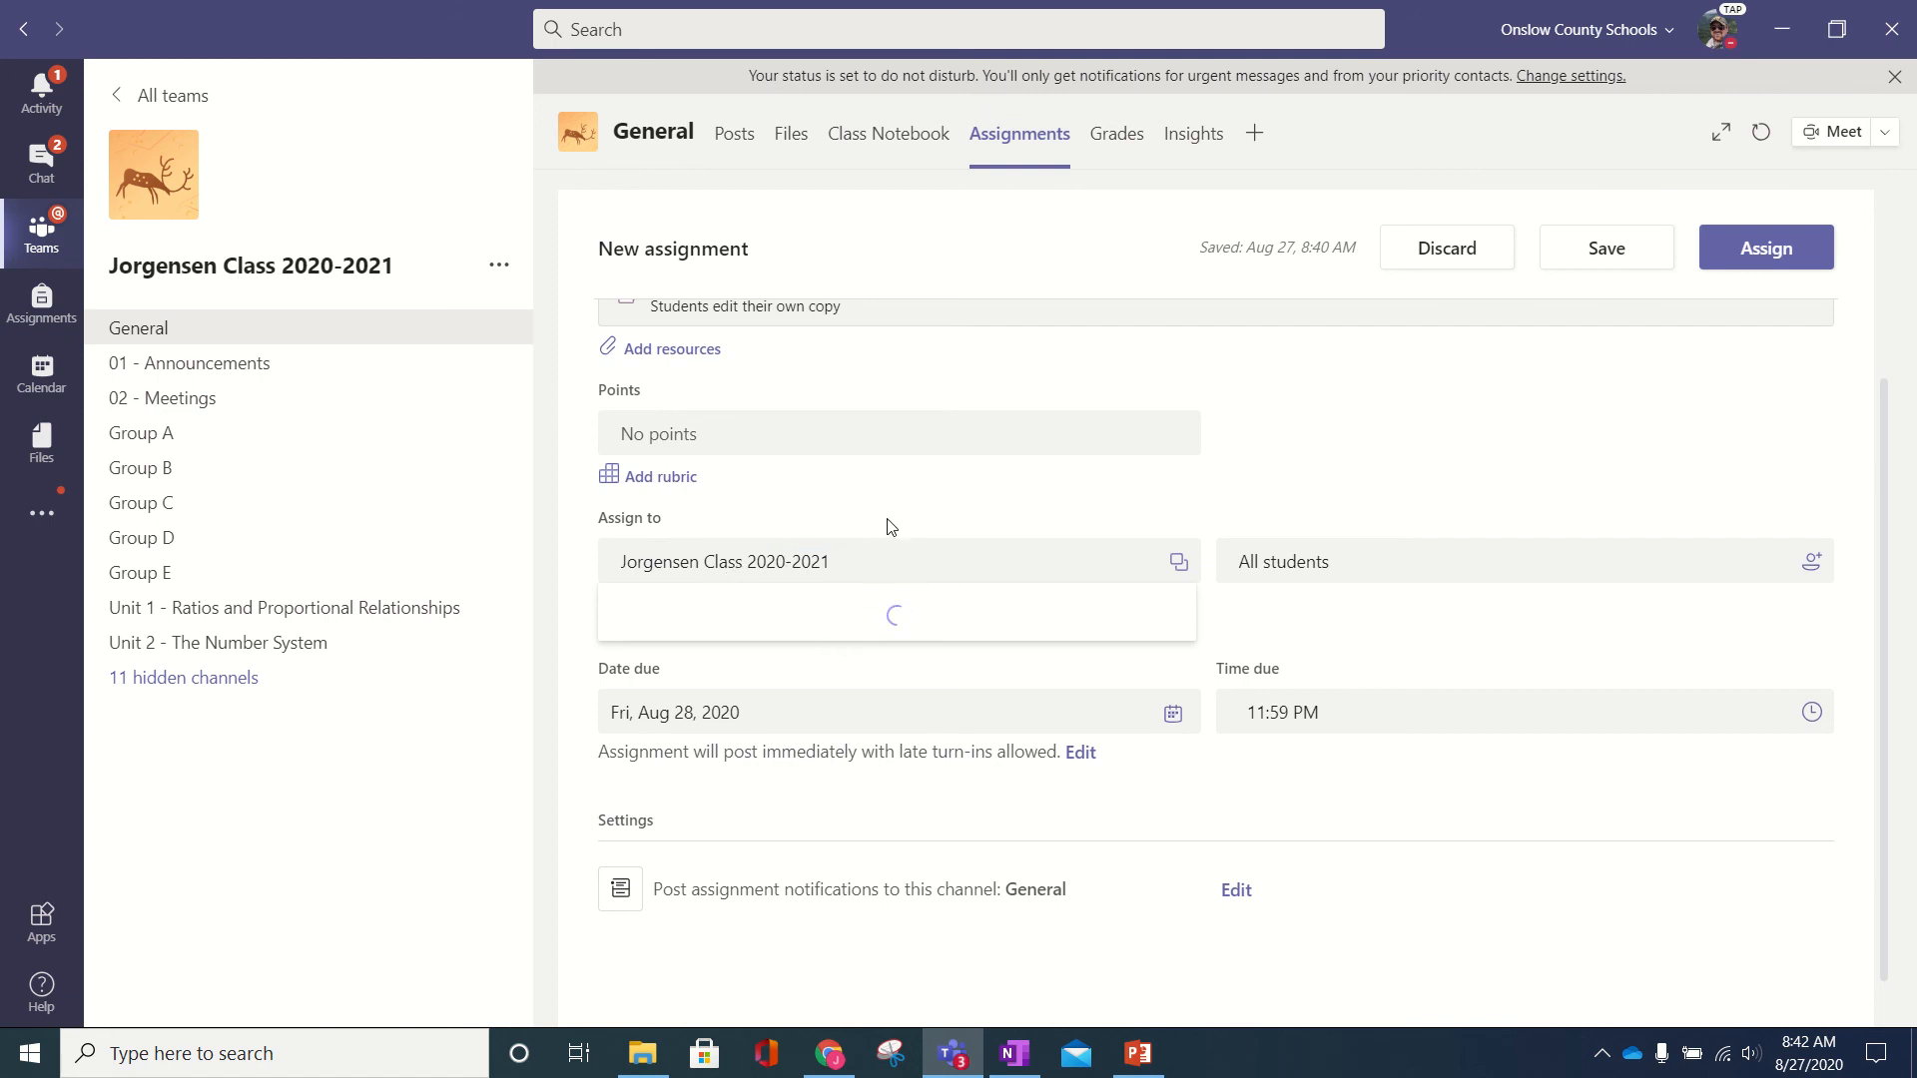
left_click(865, 569)
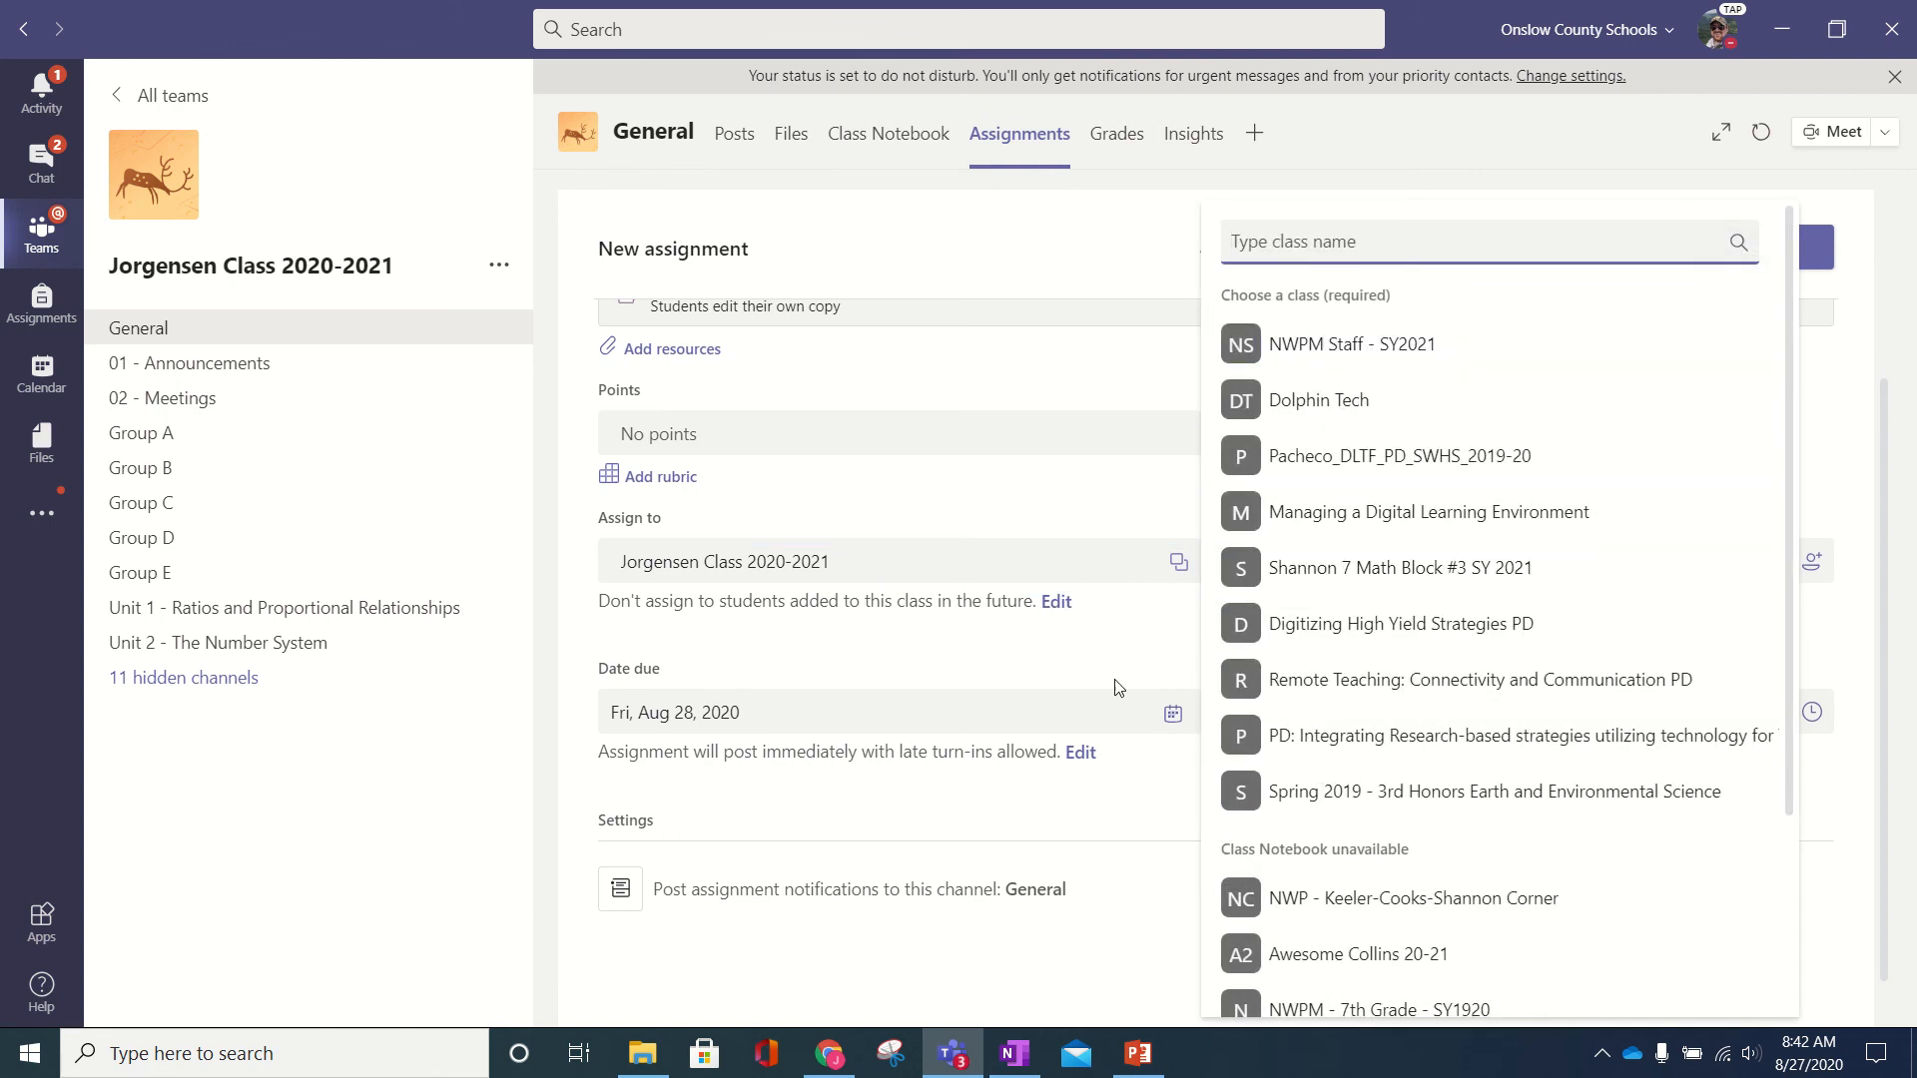
left_click(1103, 656)
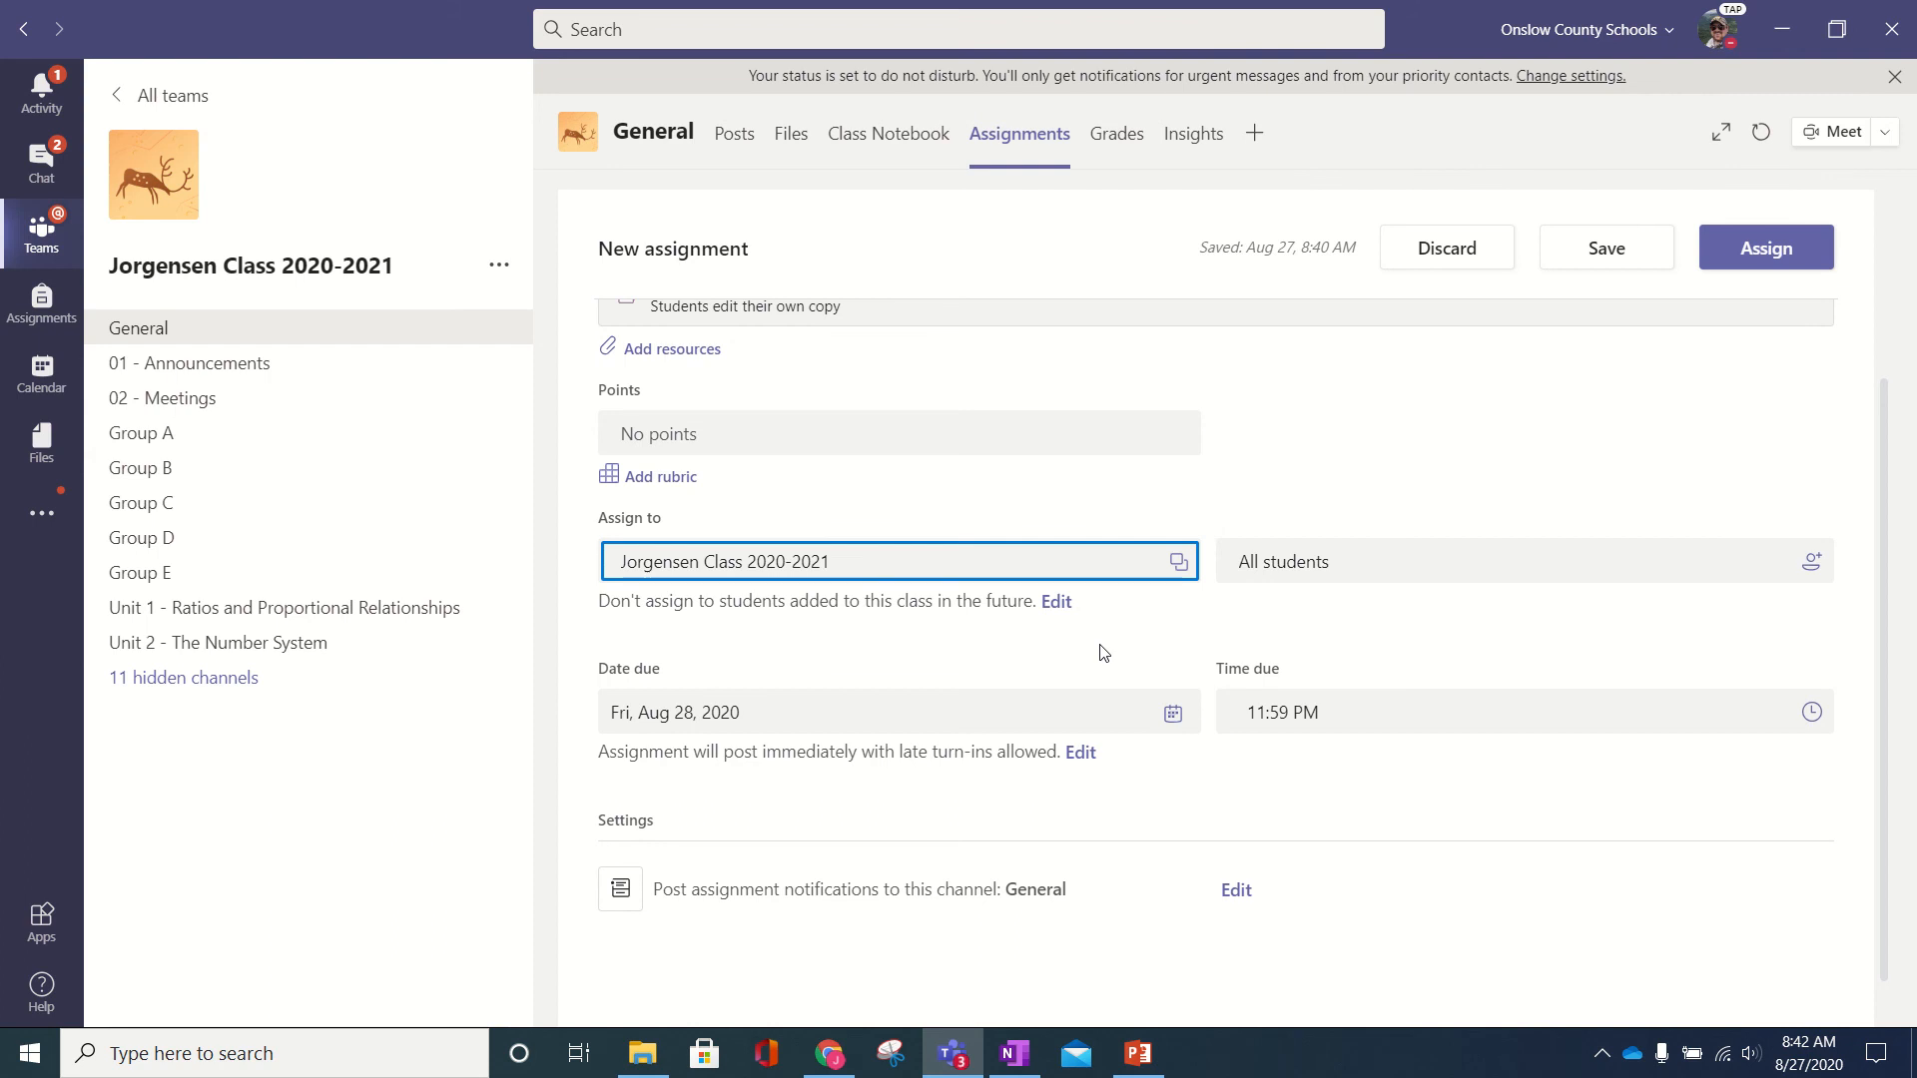
- Post the Erosion Webquest assignment to the class, due tomorrow at 11:59 PM
left_click(1014, 1056)
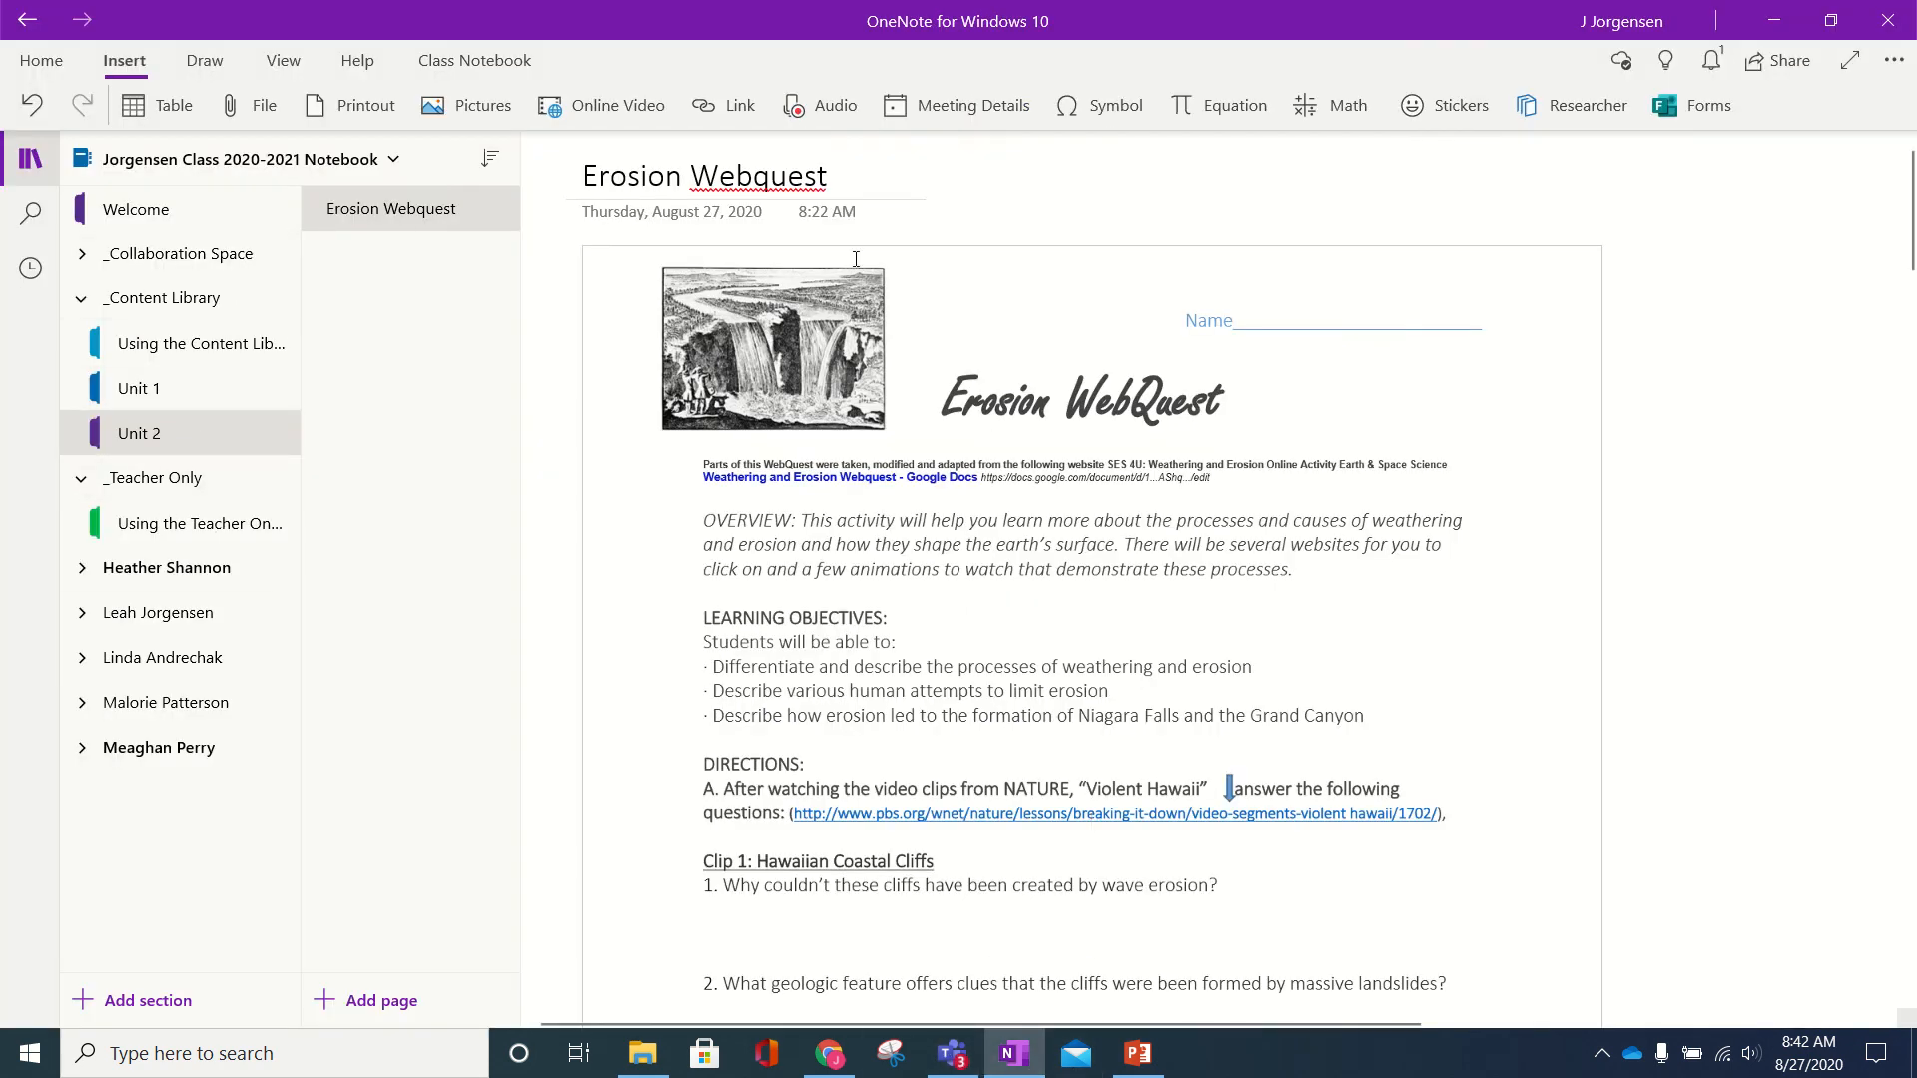
left_click(953, 1054)
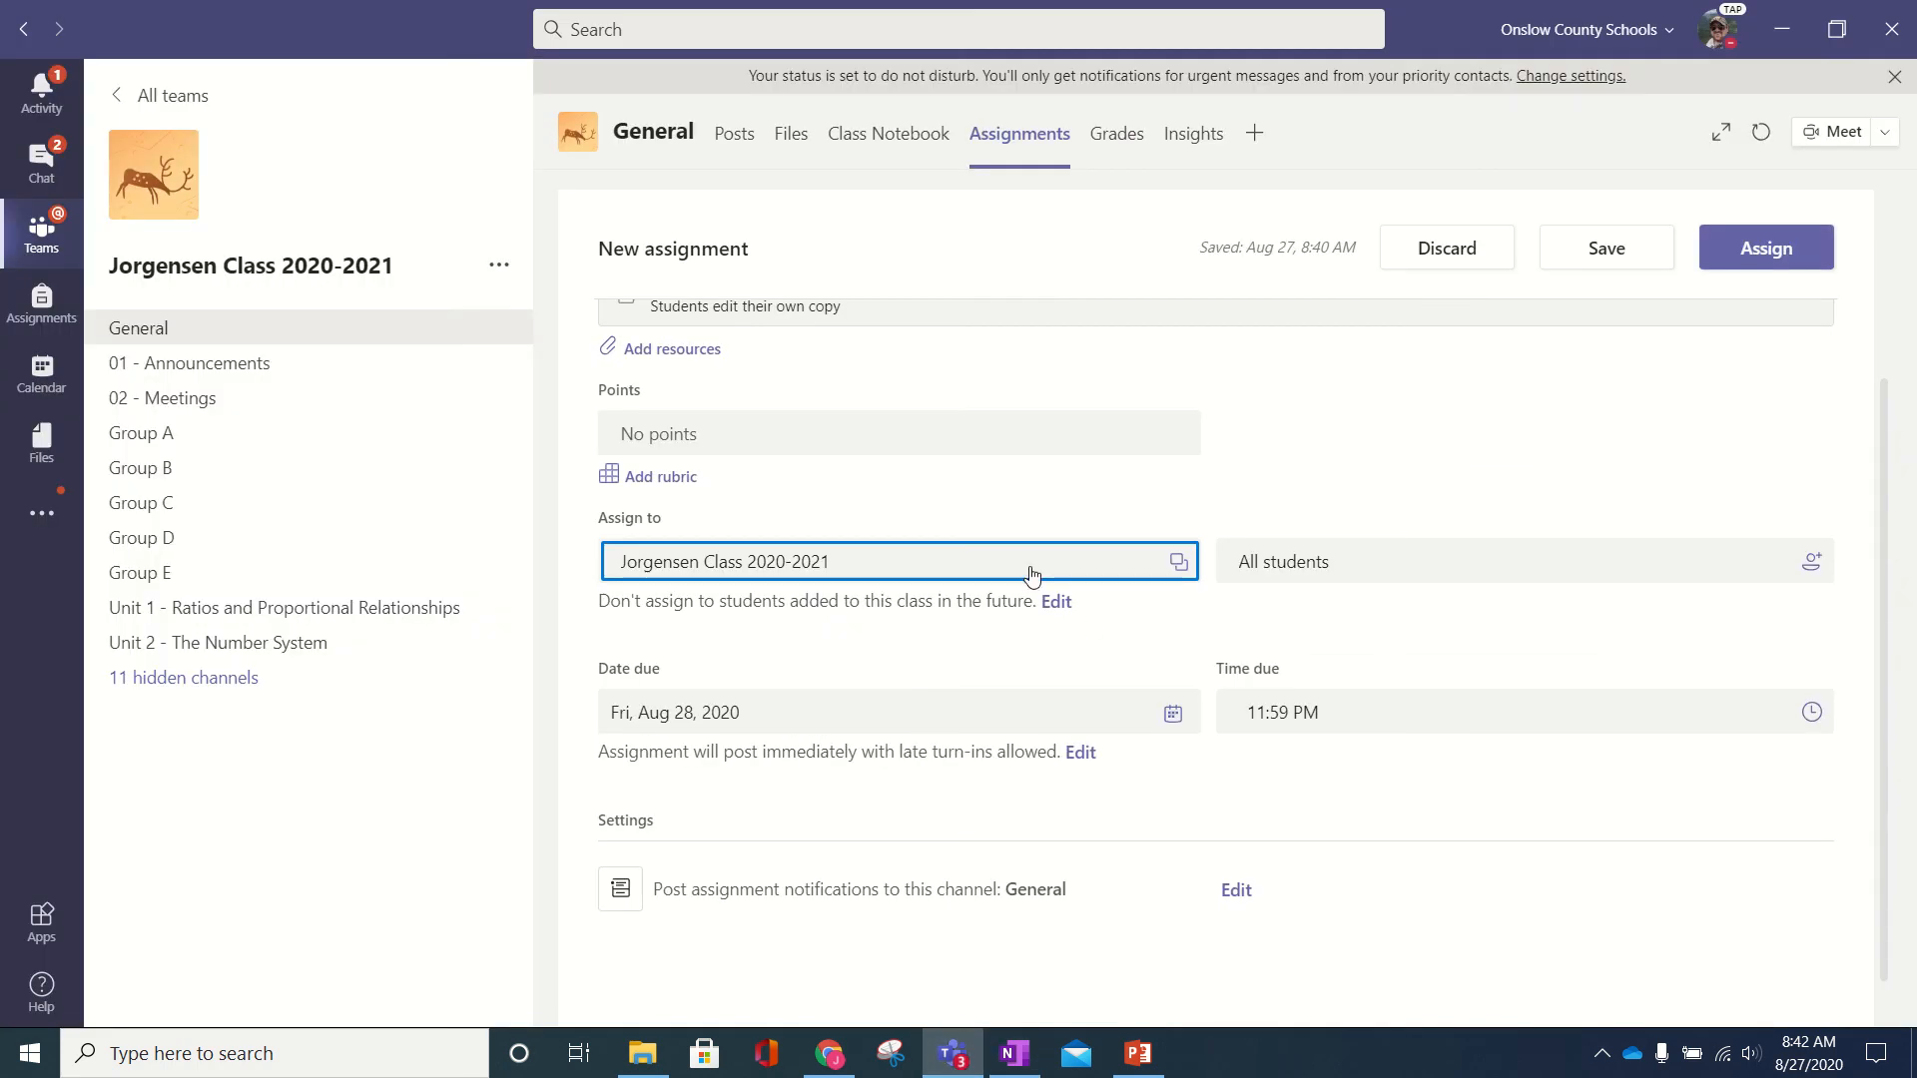
scroll(1077, 565, "up", 3)
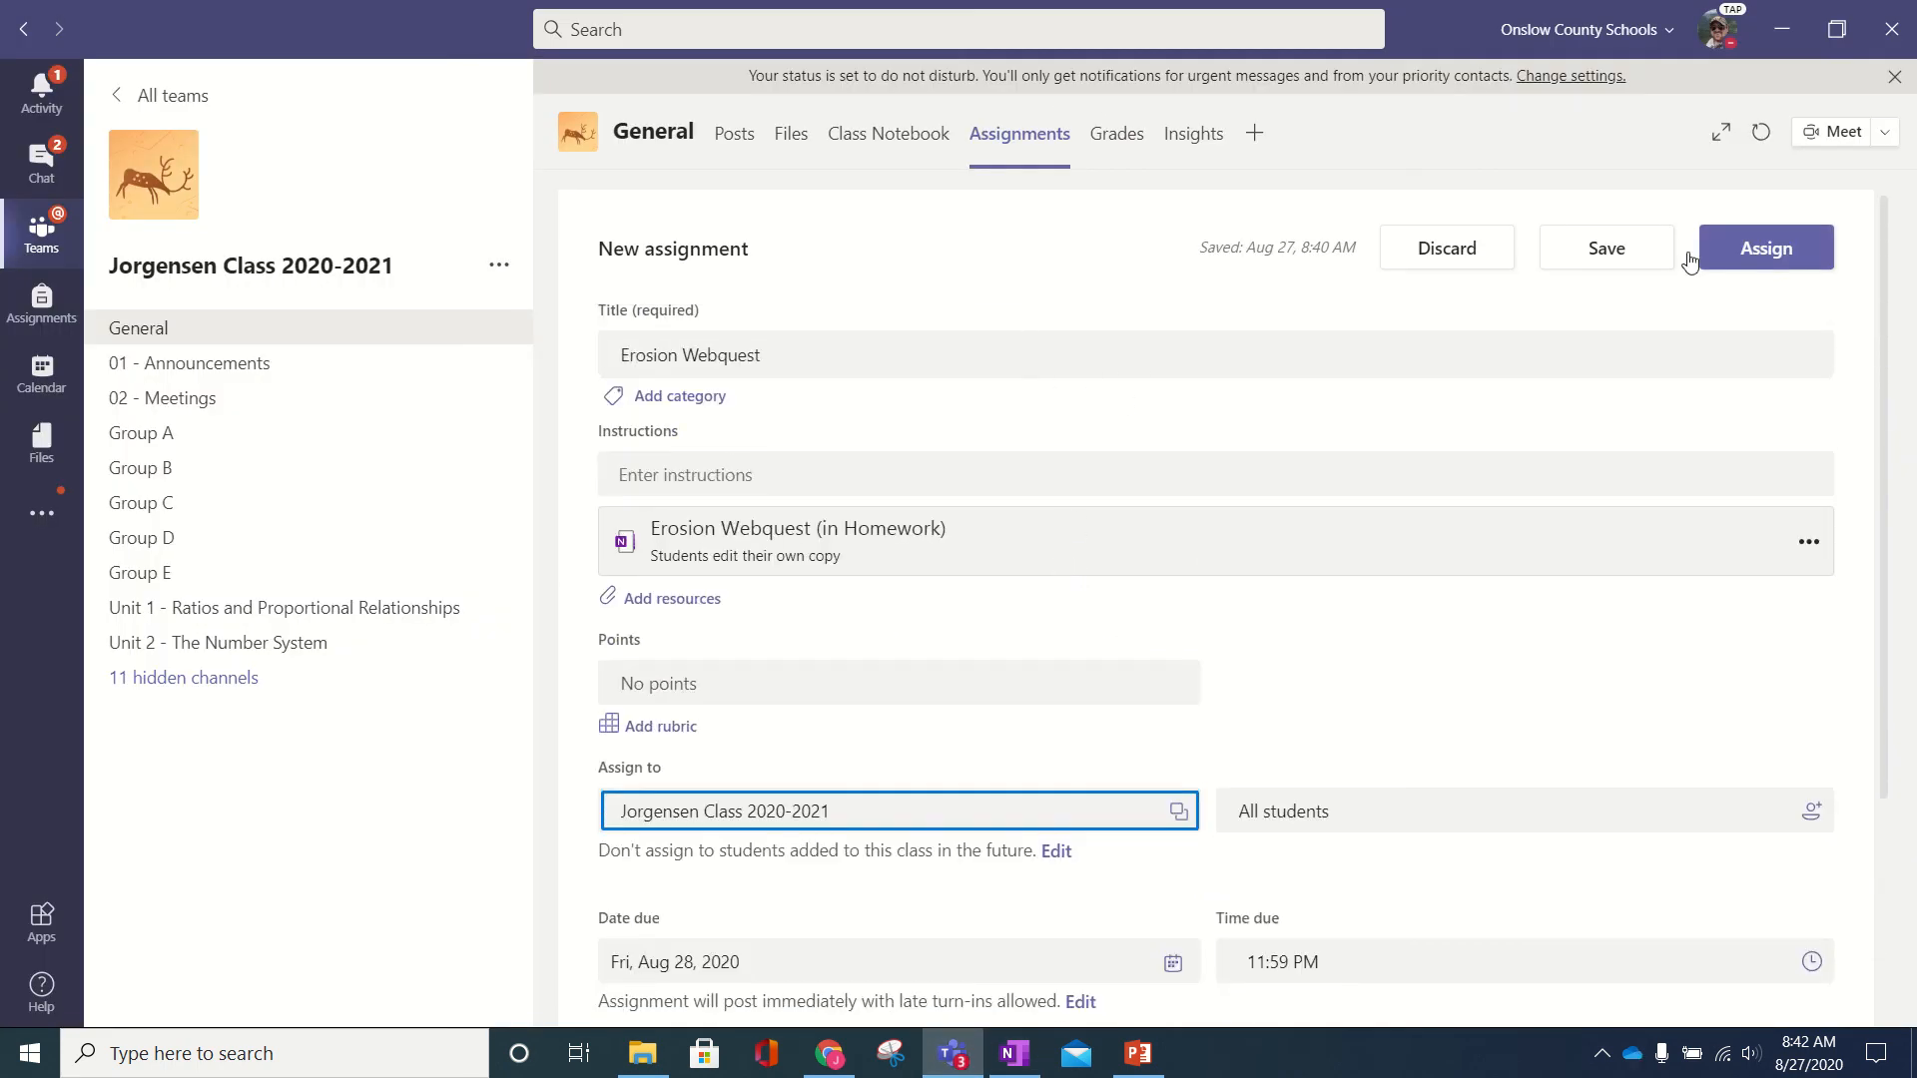
left_click(1759, 261)
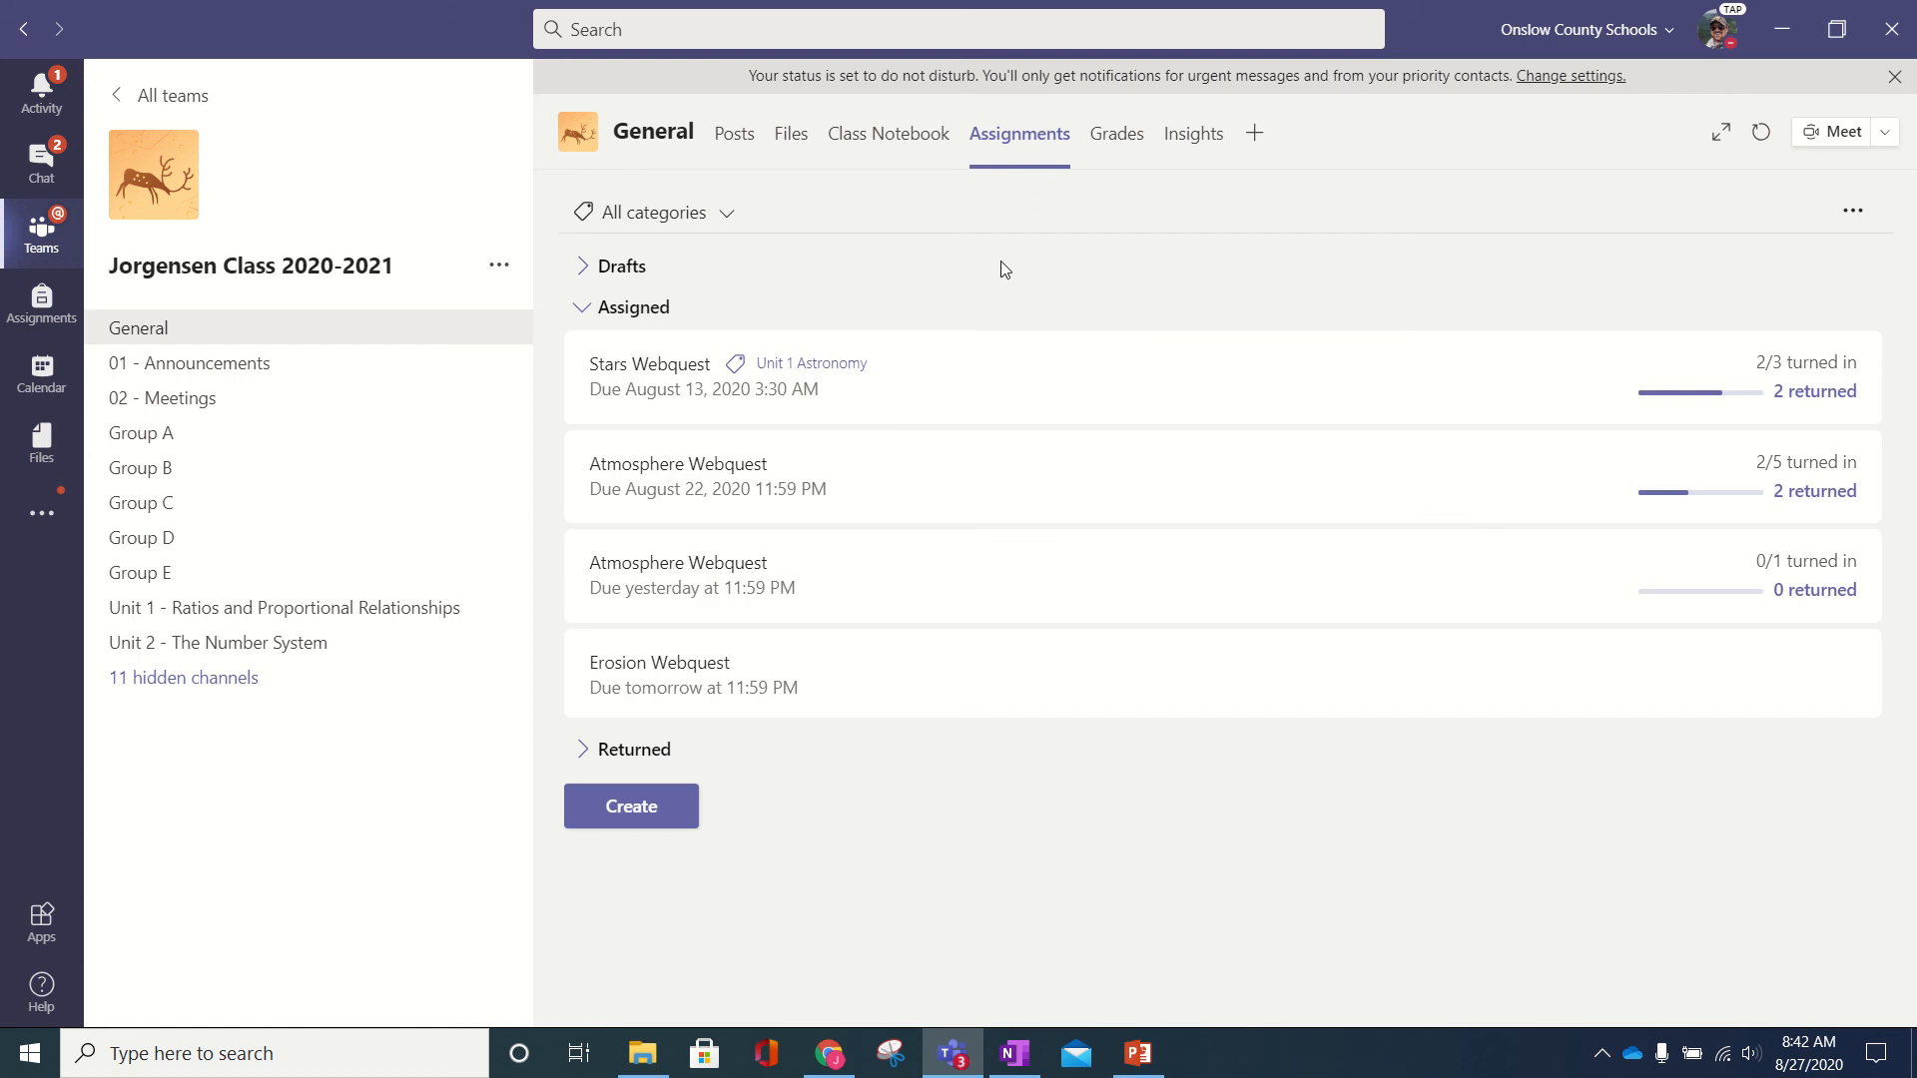
- Open the Erosion Webquest assignment and preview its Student view with the Homework copy
left_click(792, 680)
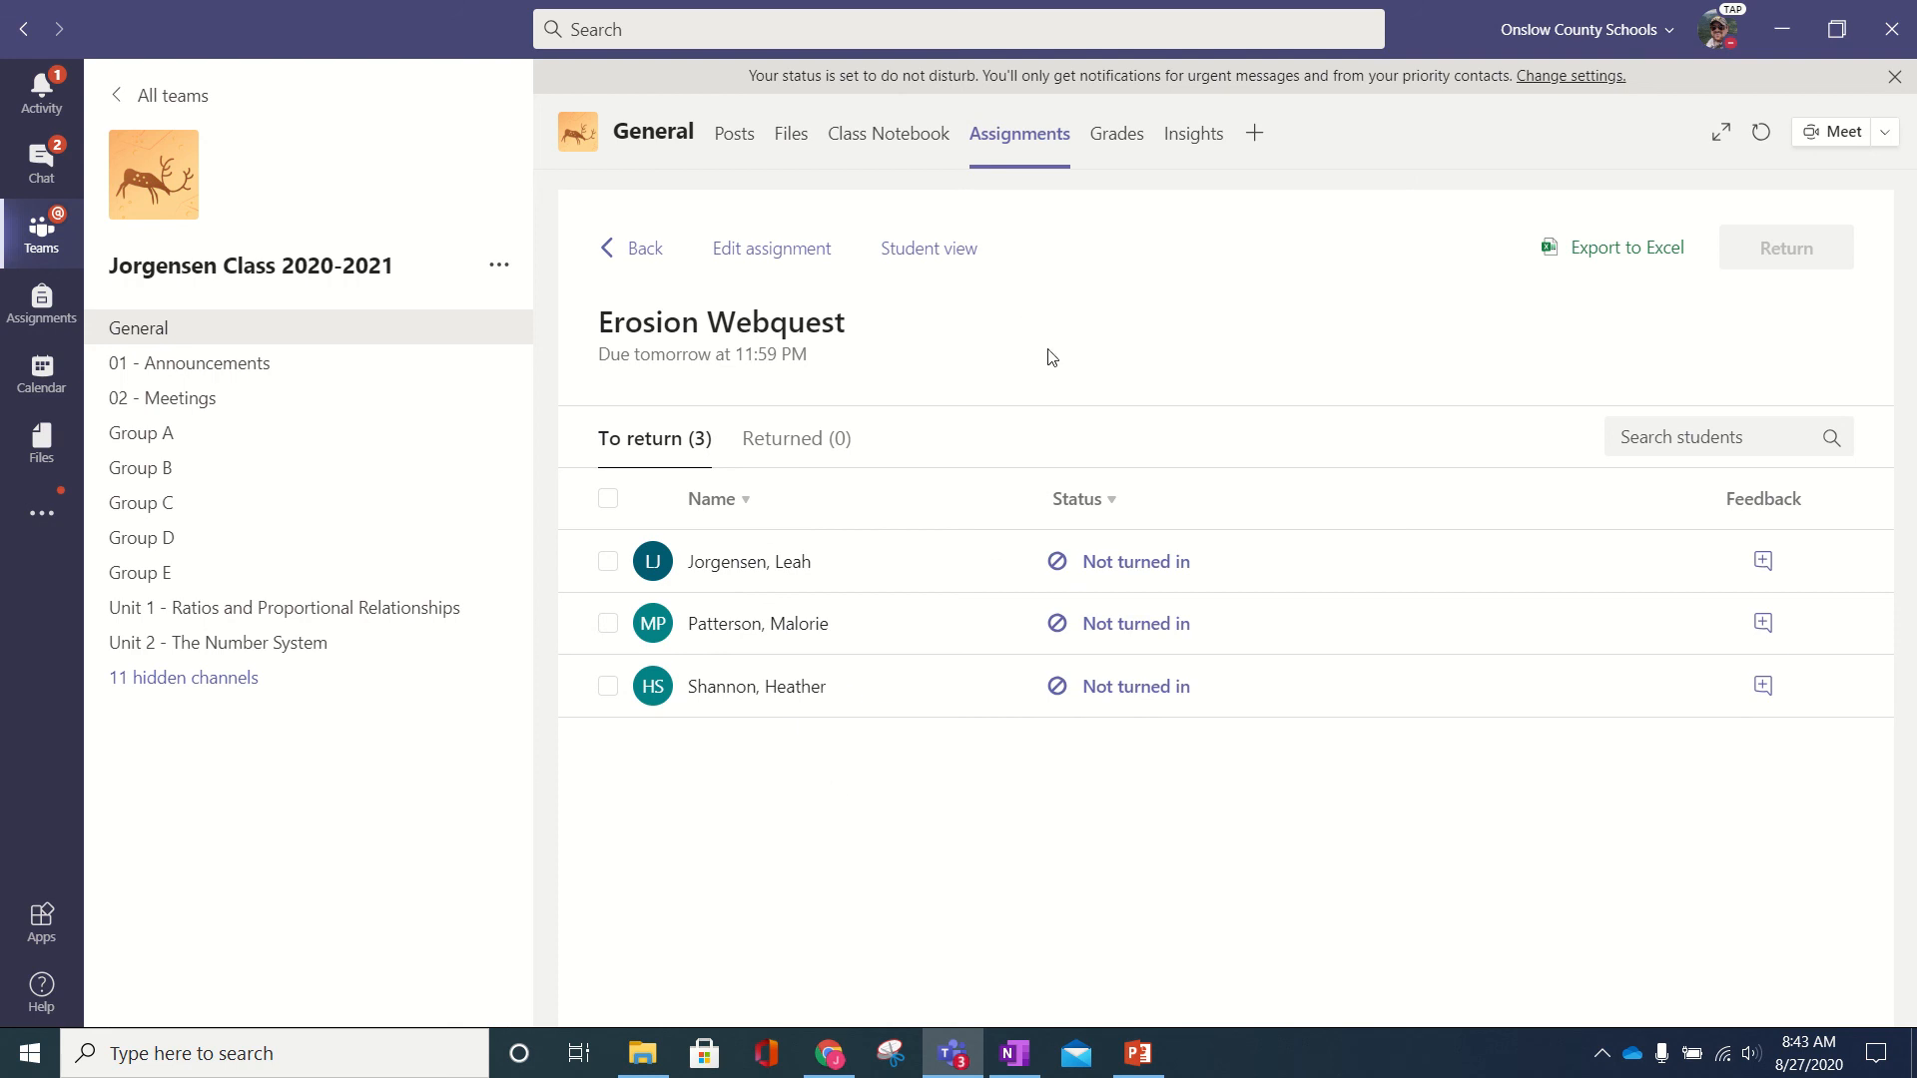
left_click(946, 250)
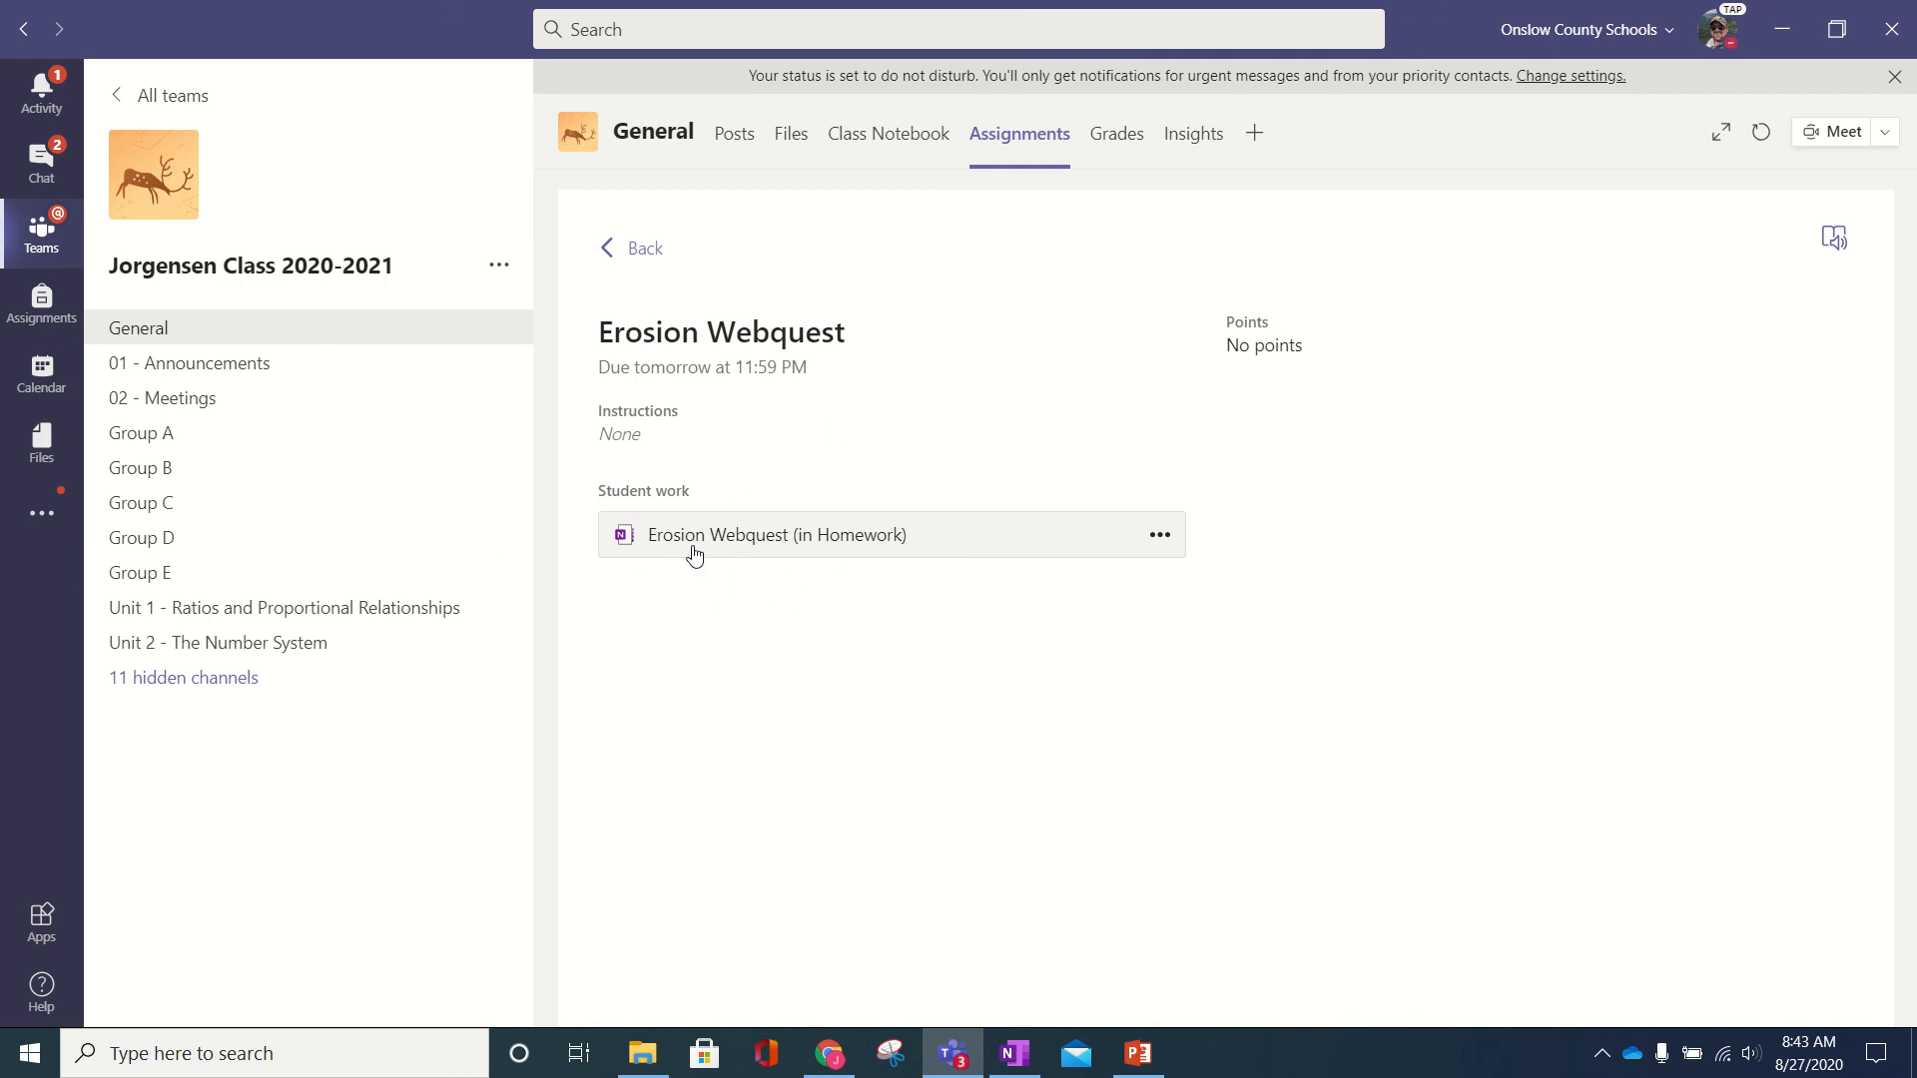
- Open the Erosion Webquest (in Homework) copy and check its Edit Notebook options, then close it and go back
left_click(739, 543)
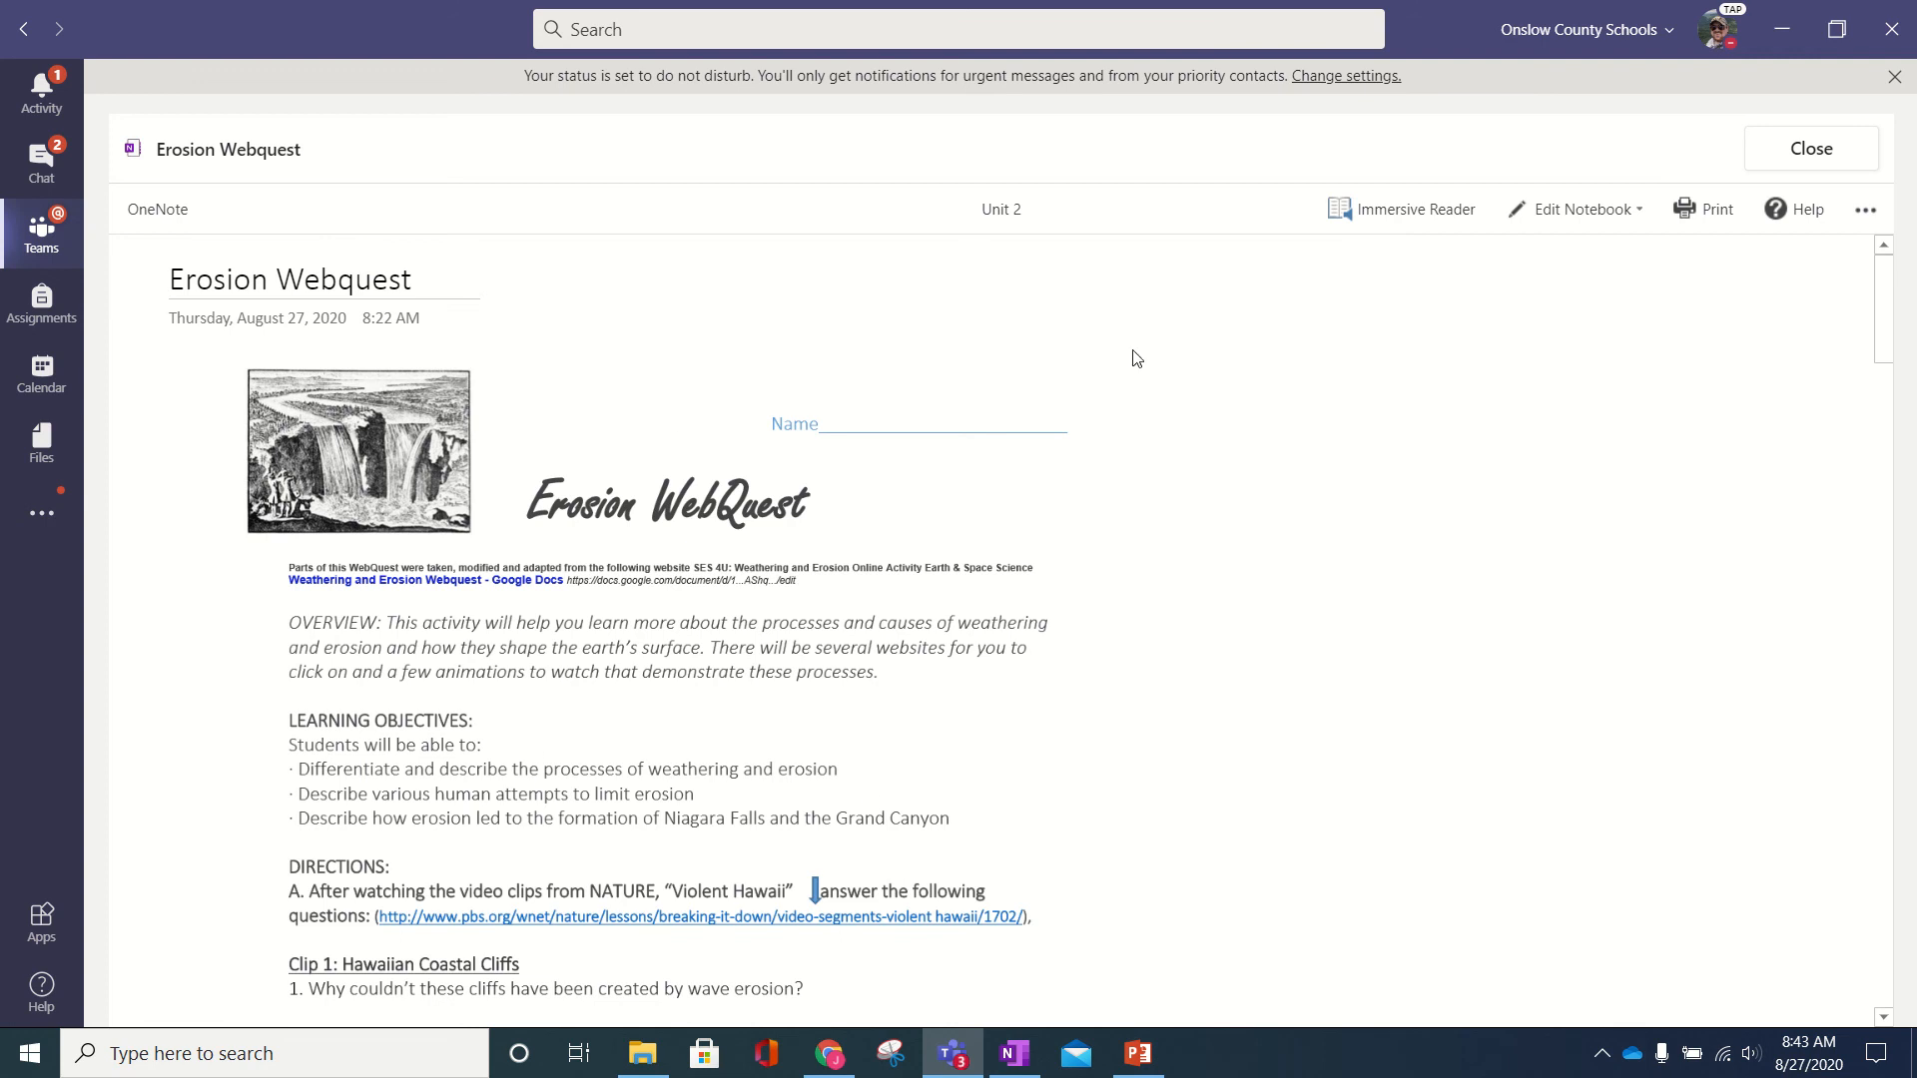
left_click(1608, 223)
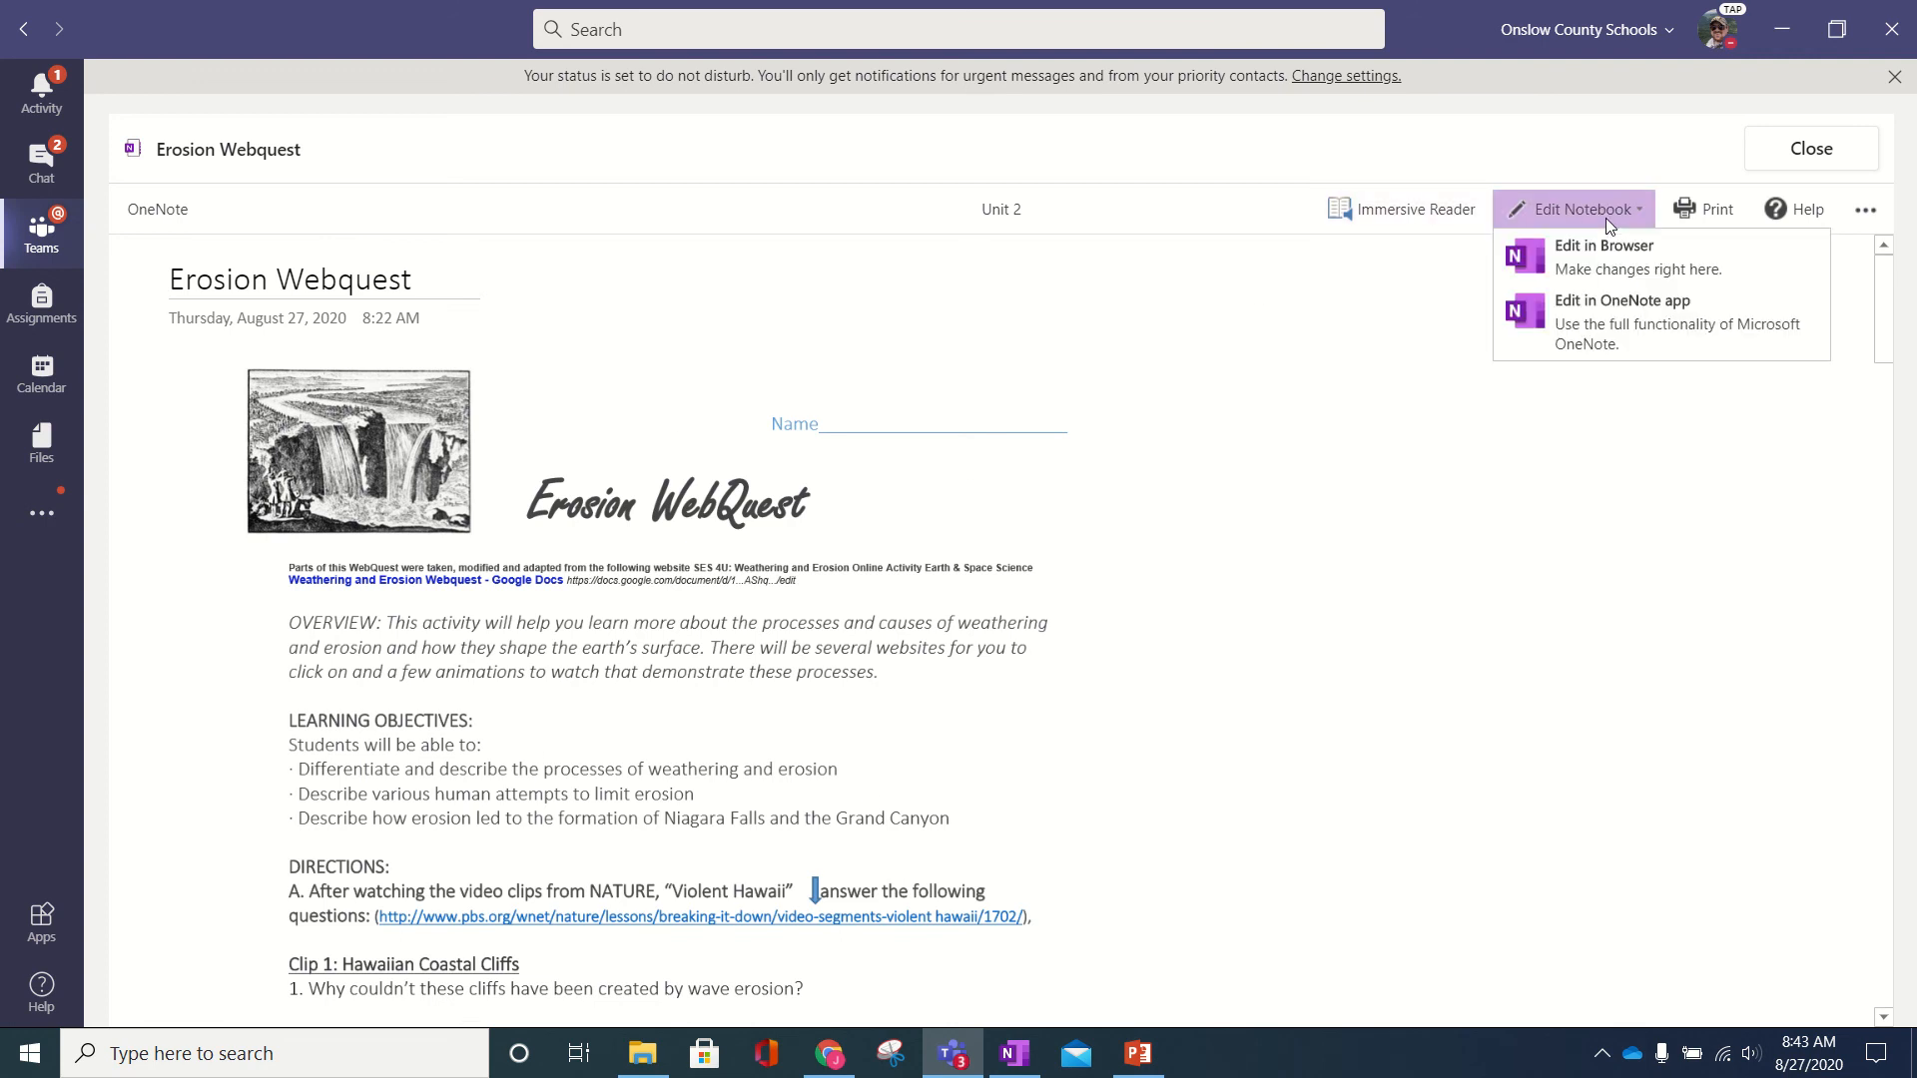
left_click(1605, 218)
left_click(1605, 217)
left_click(1022, 310)
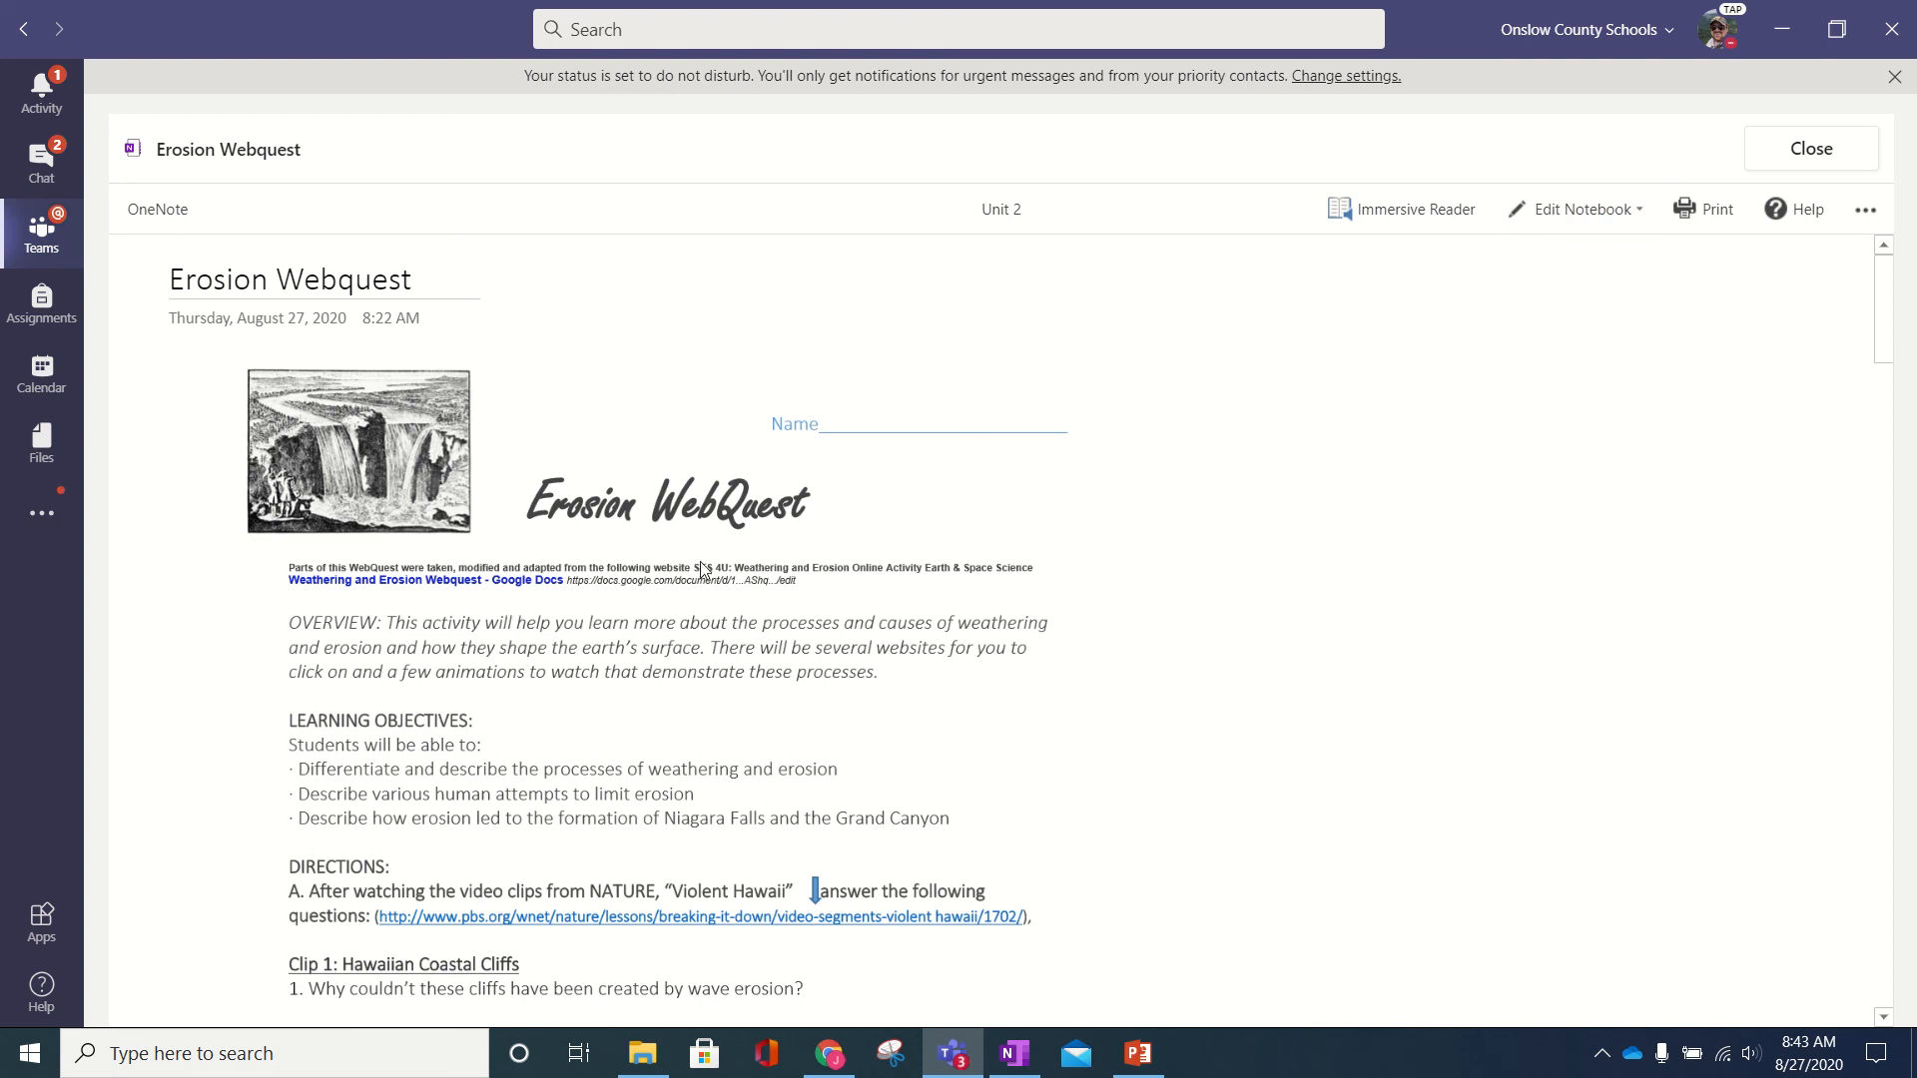
left_click(1811, 149)
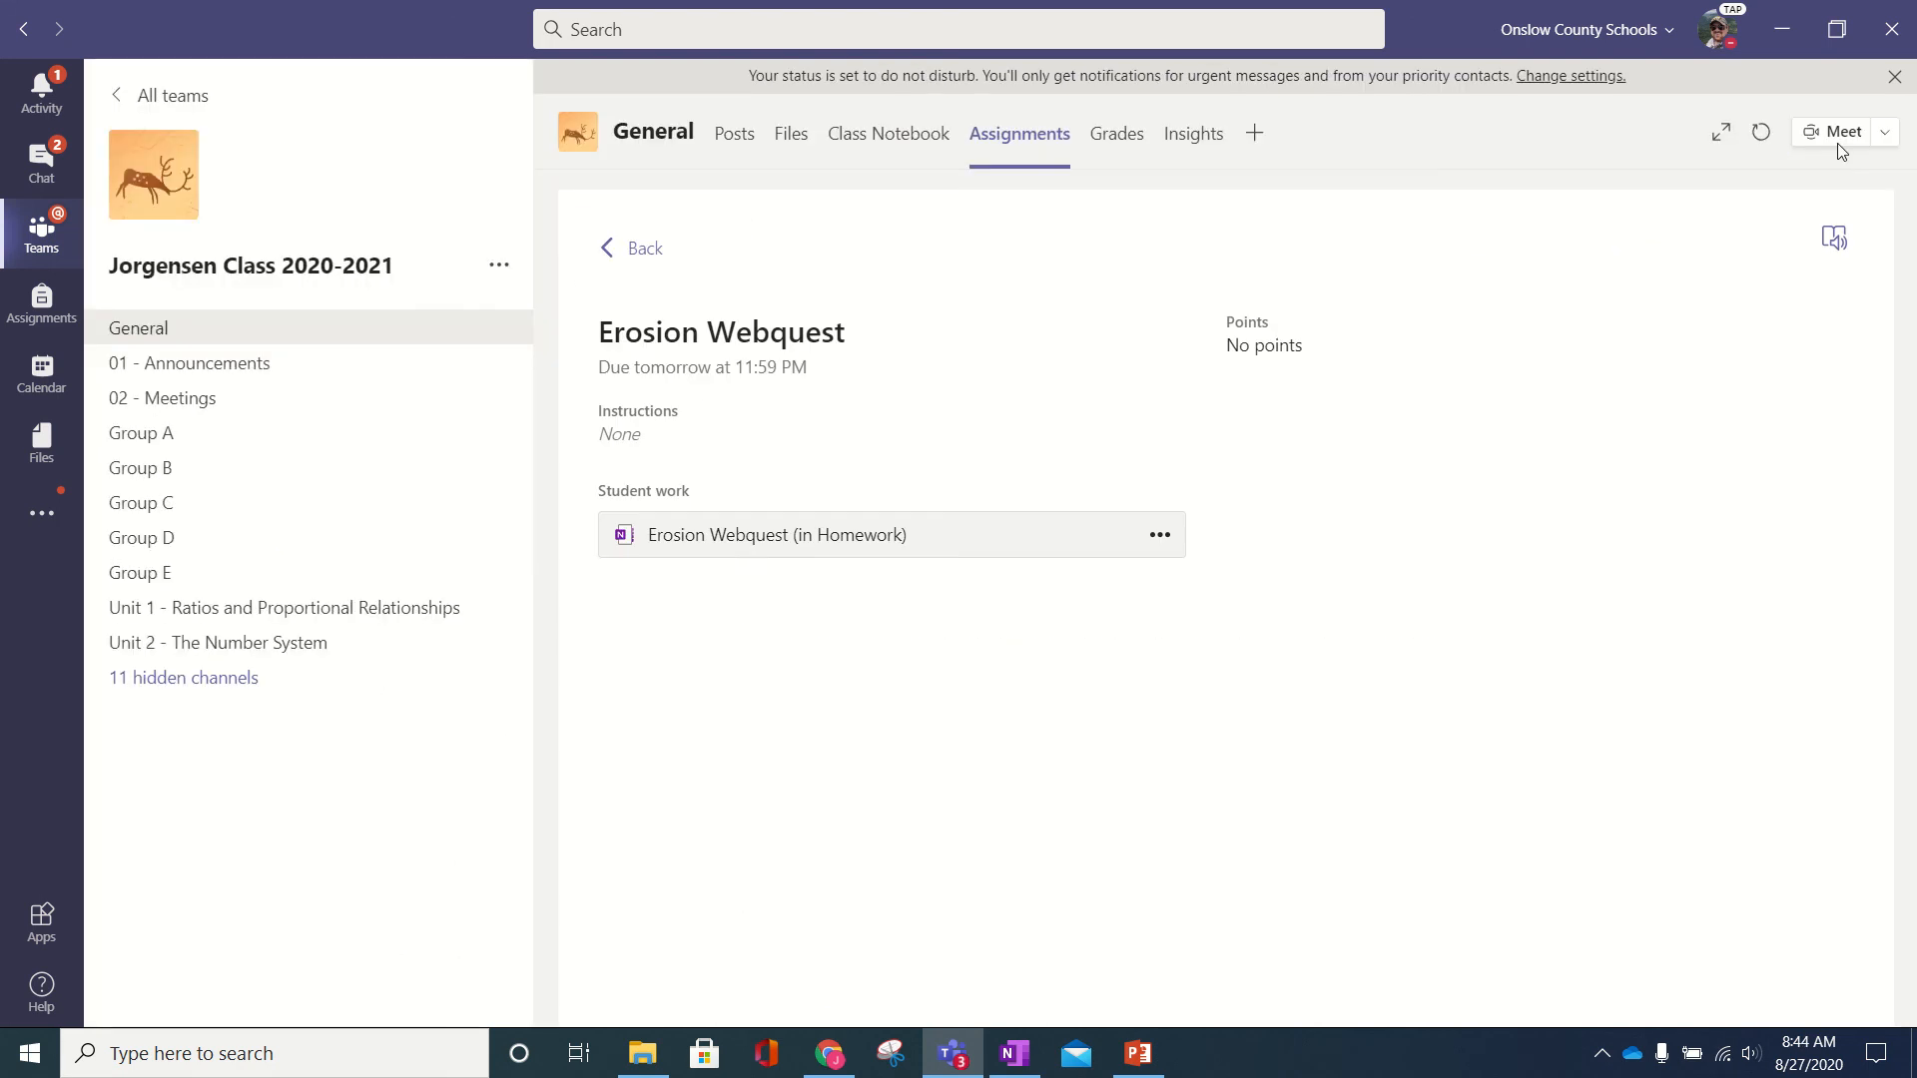
left_click(642, 248)
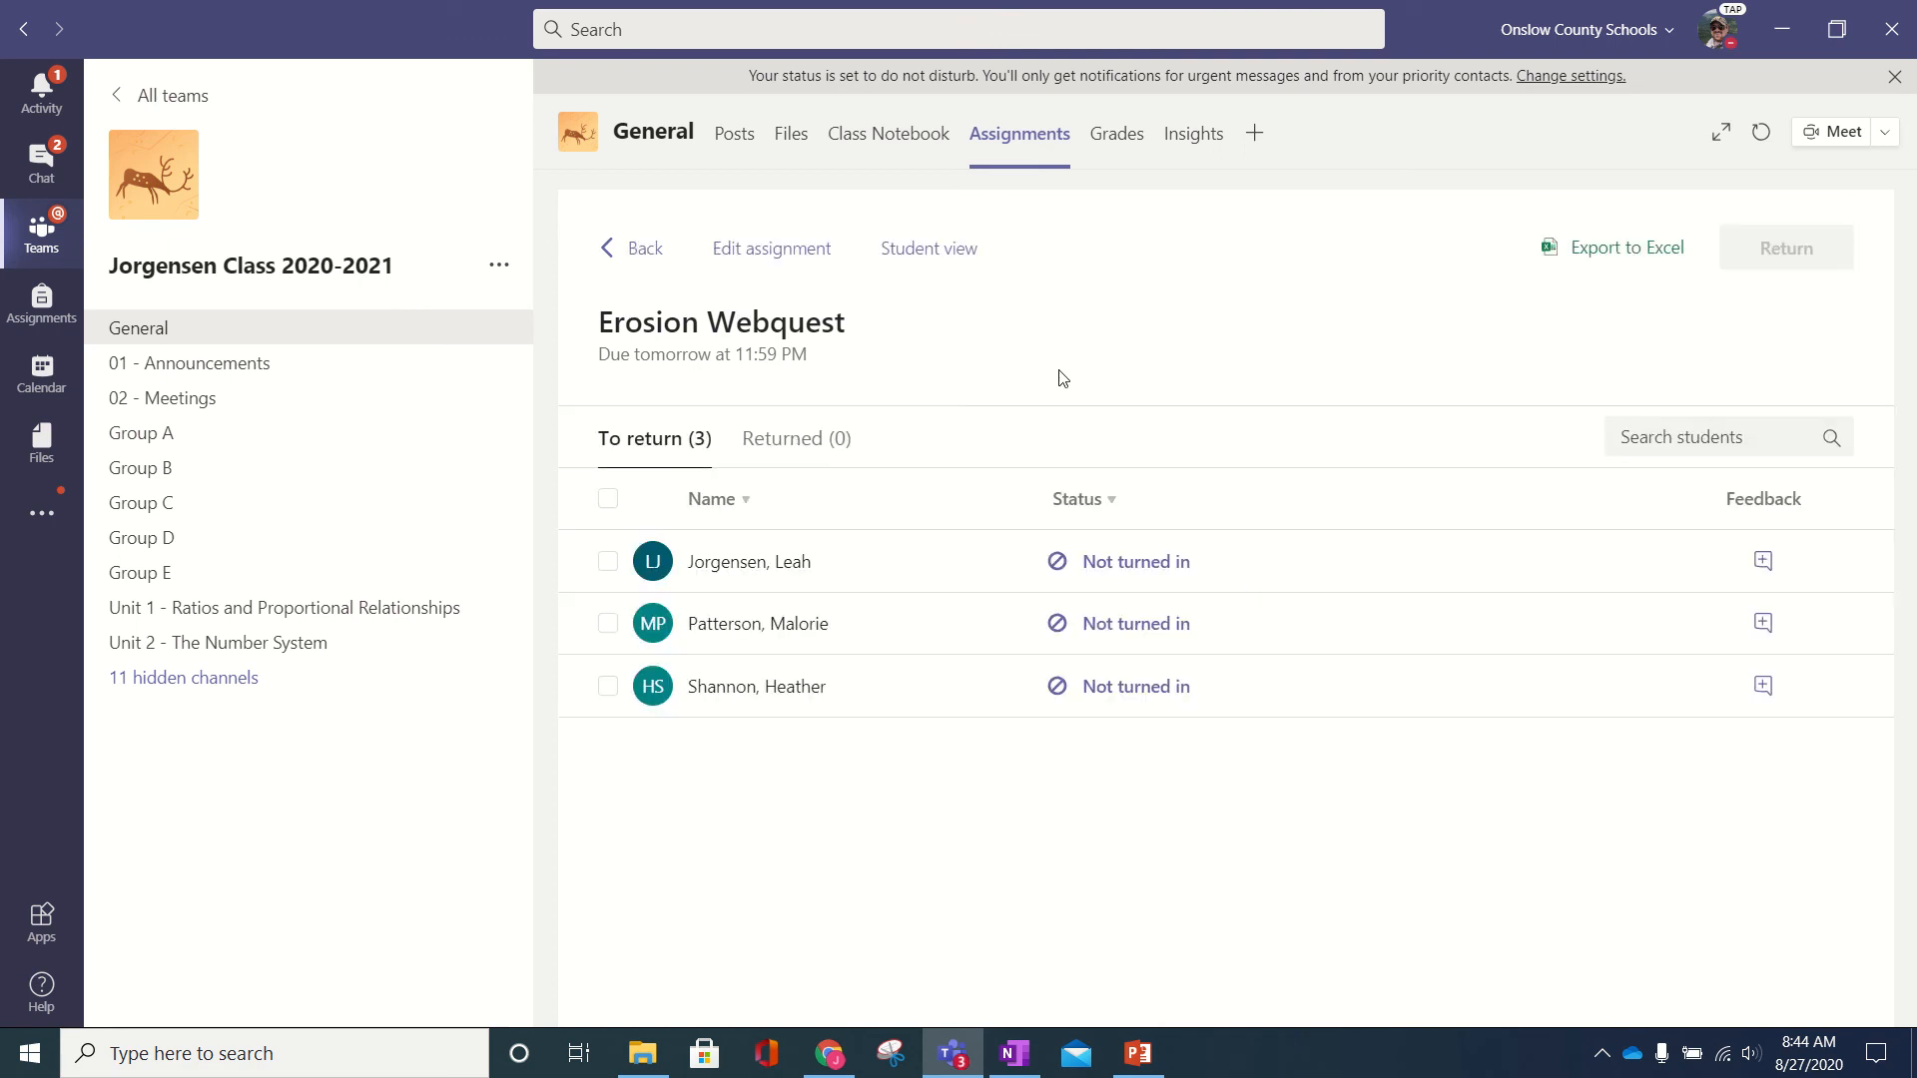
- Review the first student's Erosion Webquest copy, move to the second student, then switch to OneNote
left_click(1103, 566)
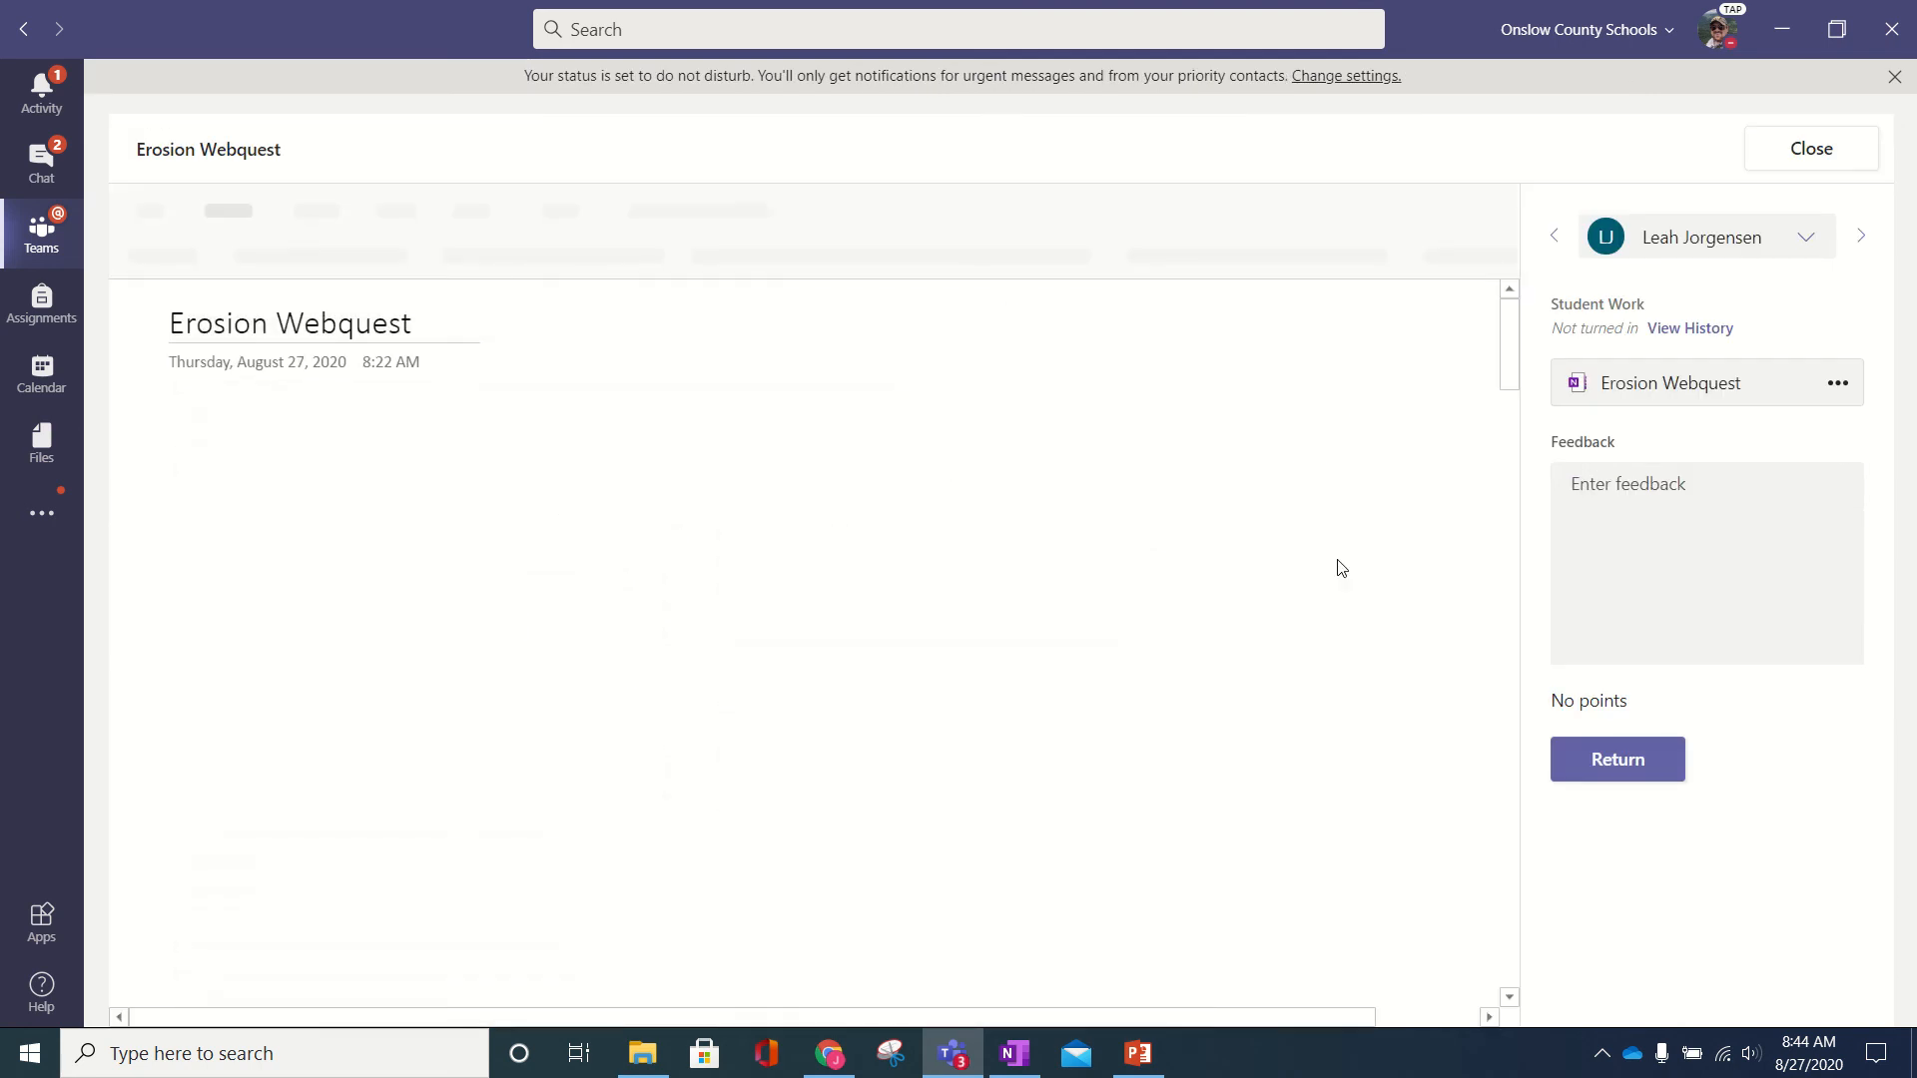
left_click(1863, 245)
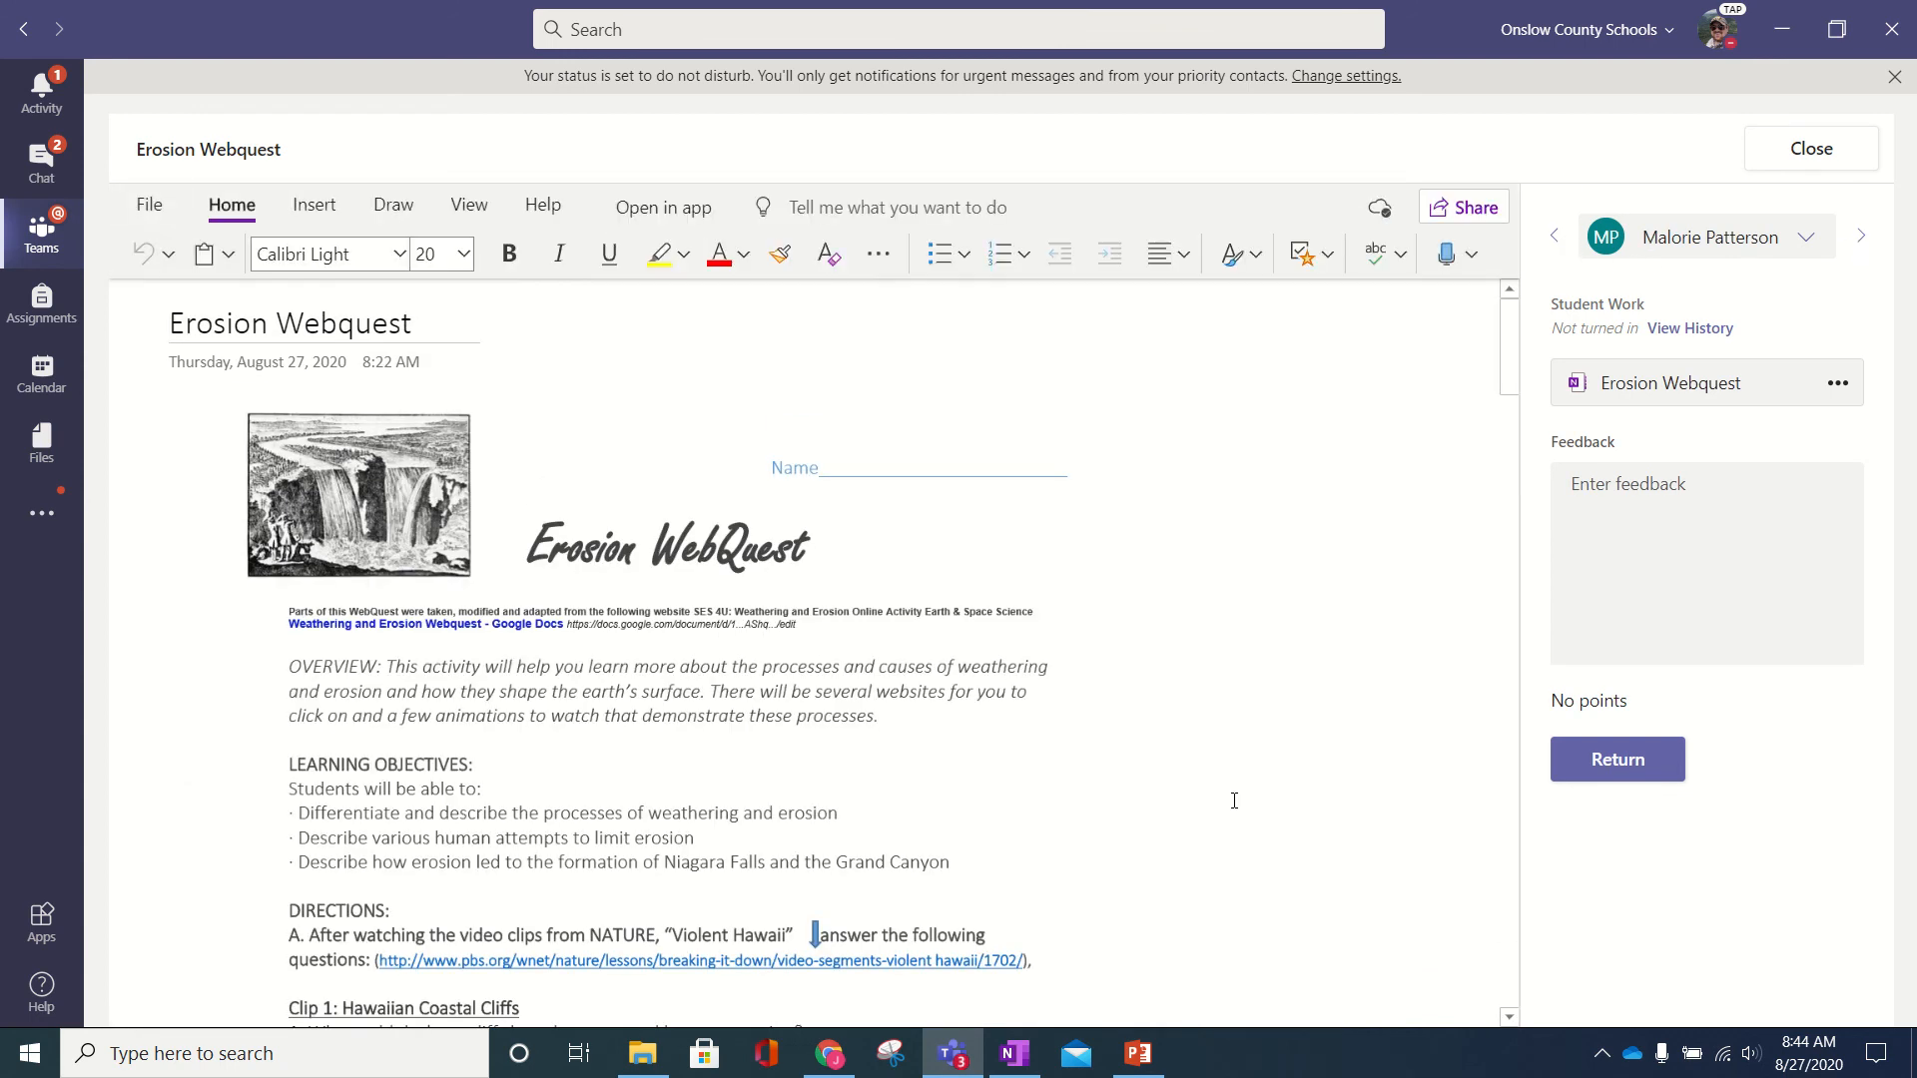
left_click(1014, 1053)
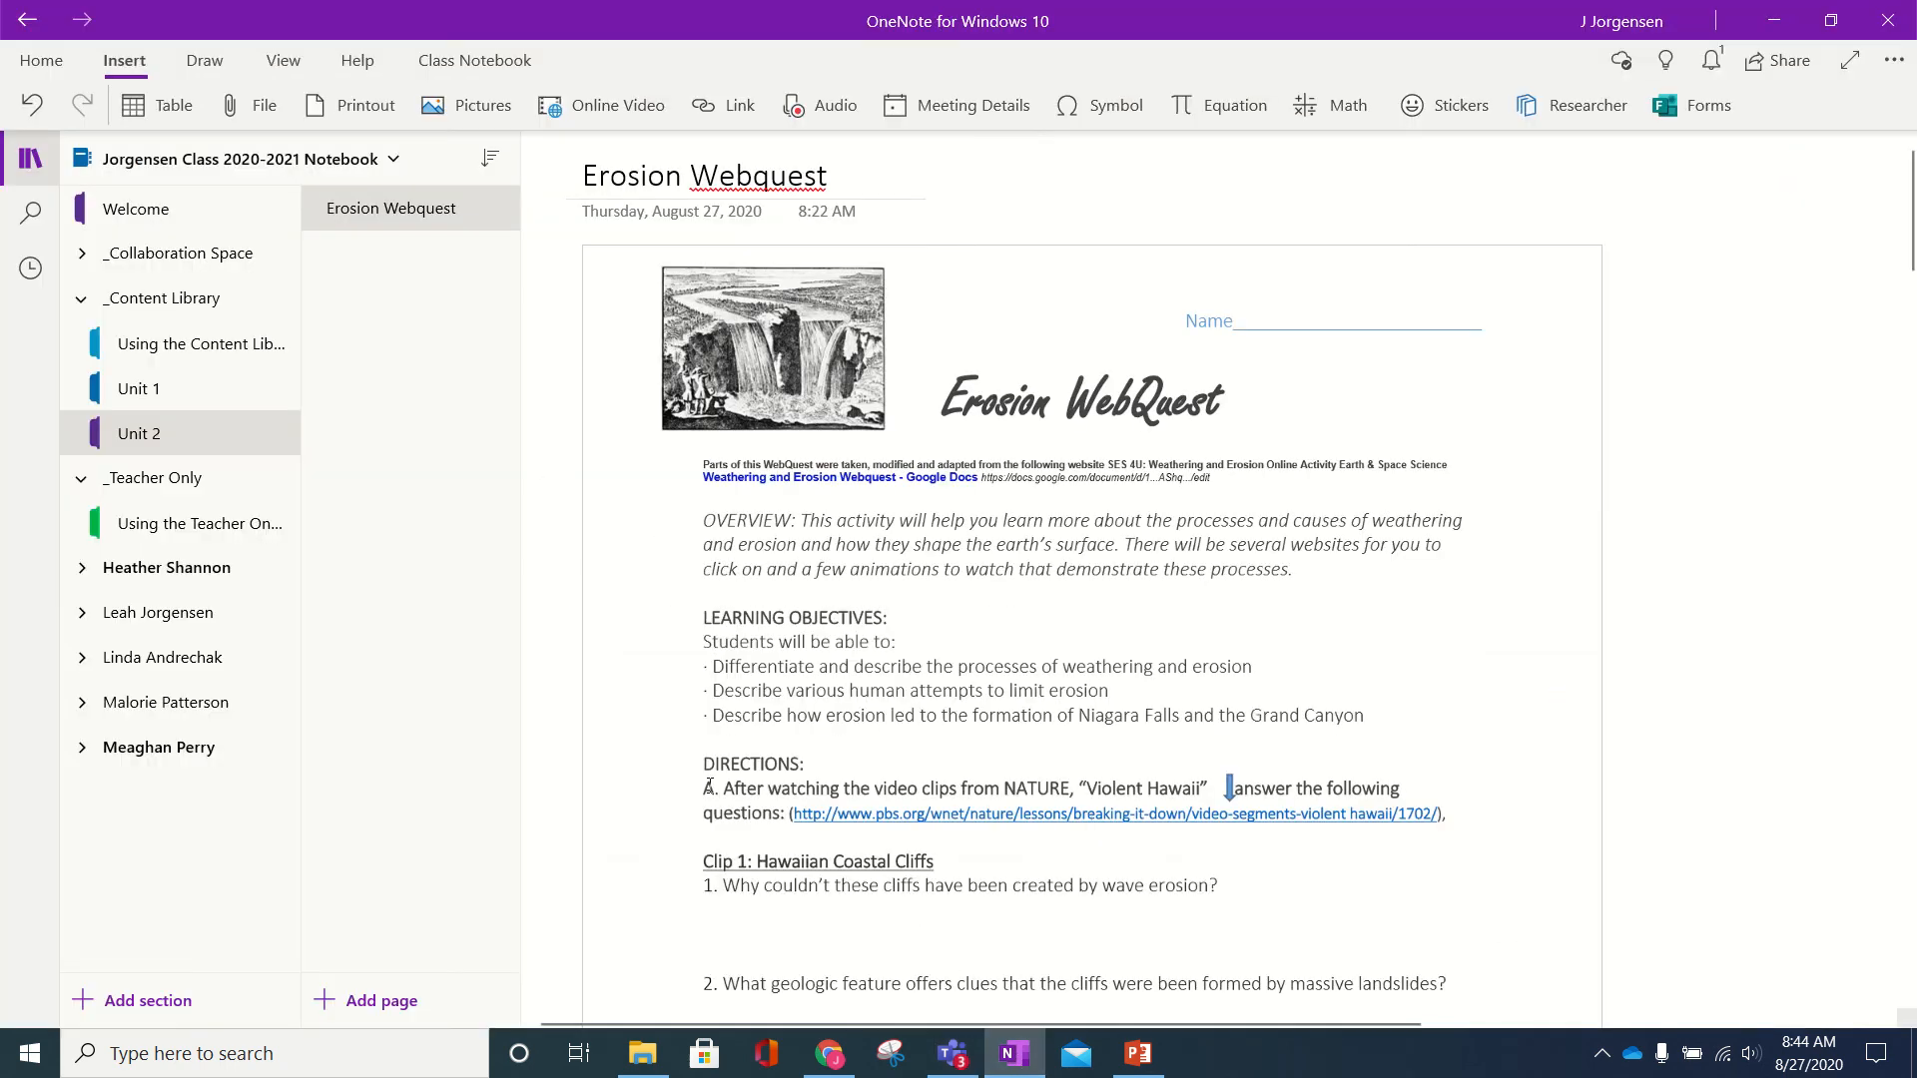
- Open a student's Homework section and the Class Notebook tools in OneNote, then return to Teams
left_click(83, 567)
left_click(127, 705)
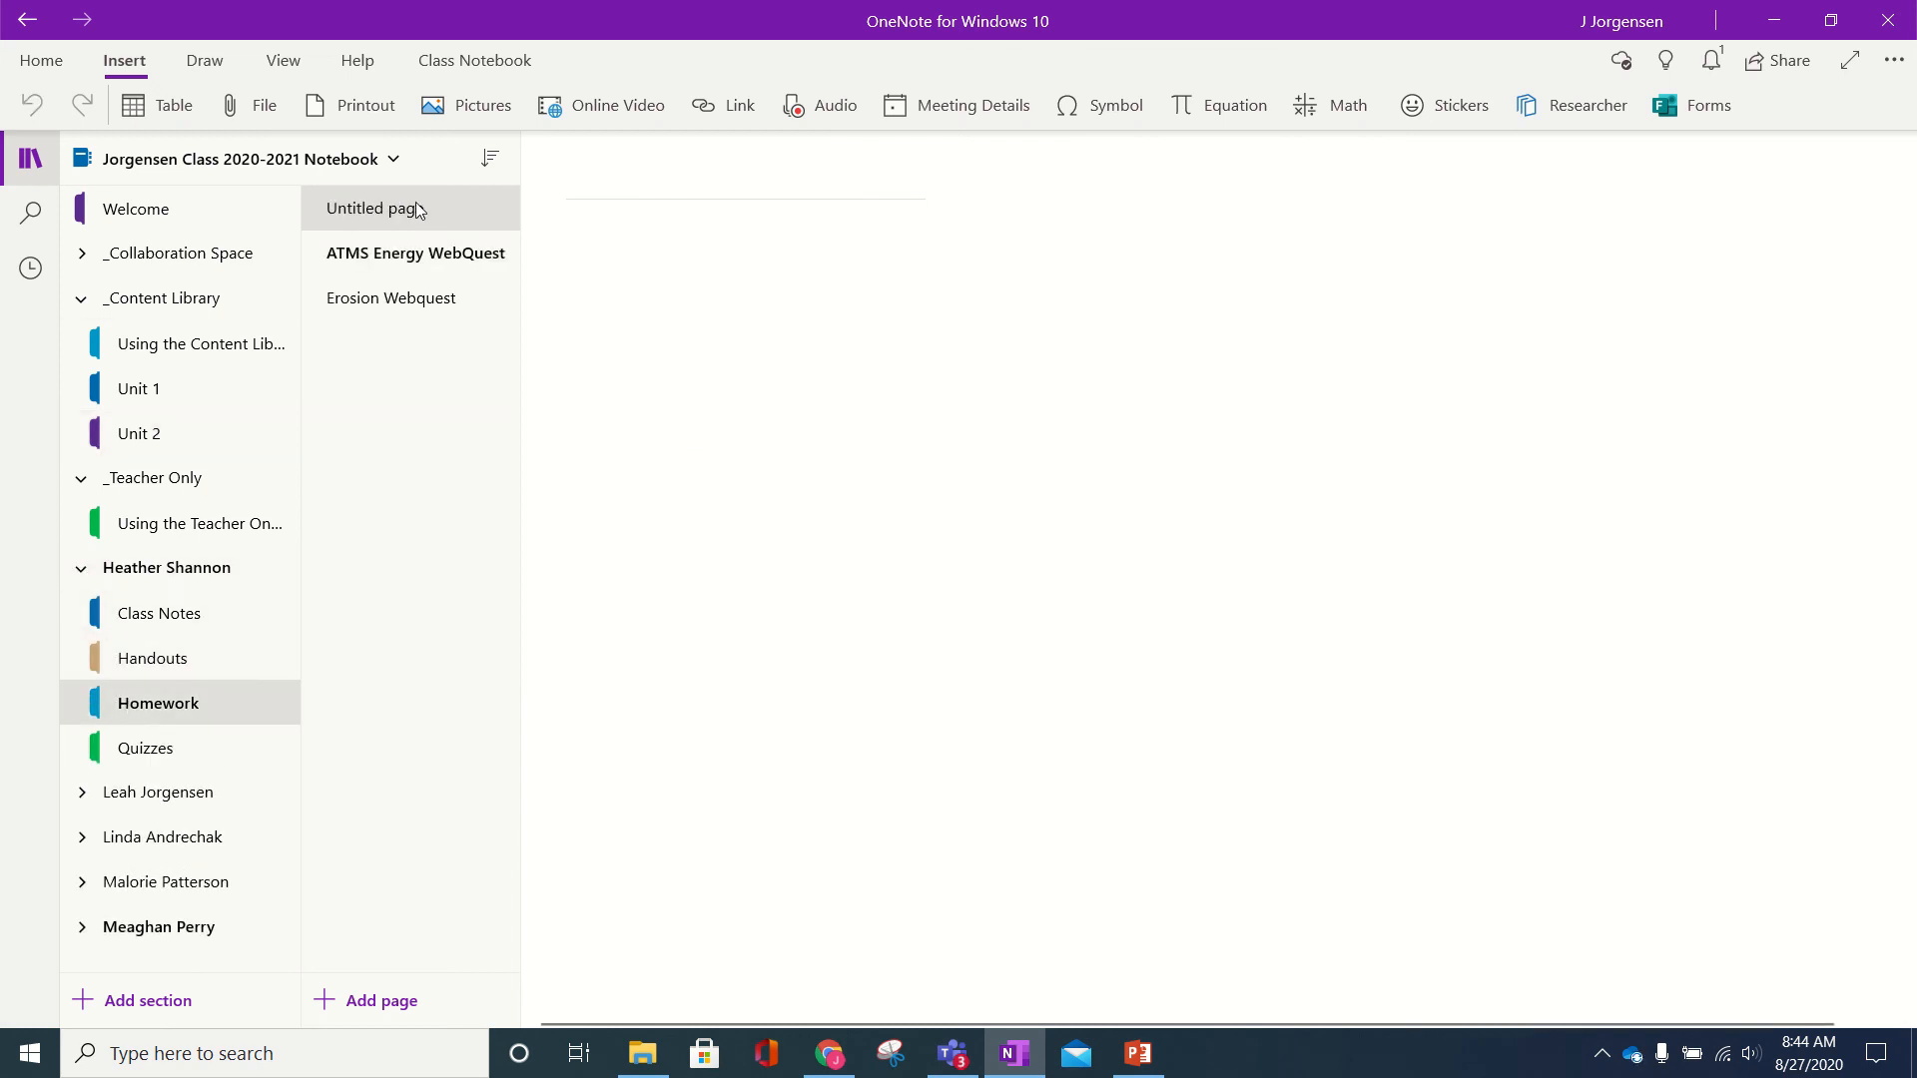
left_click(474, 60)
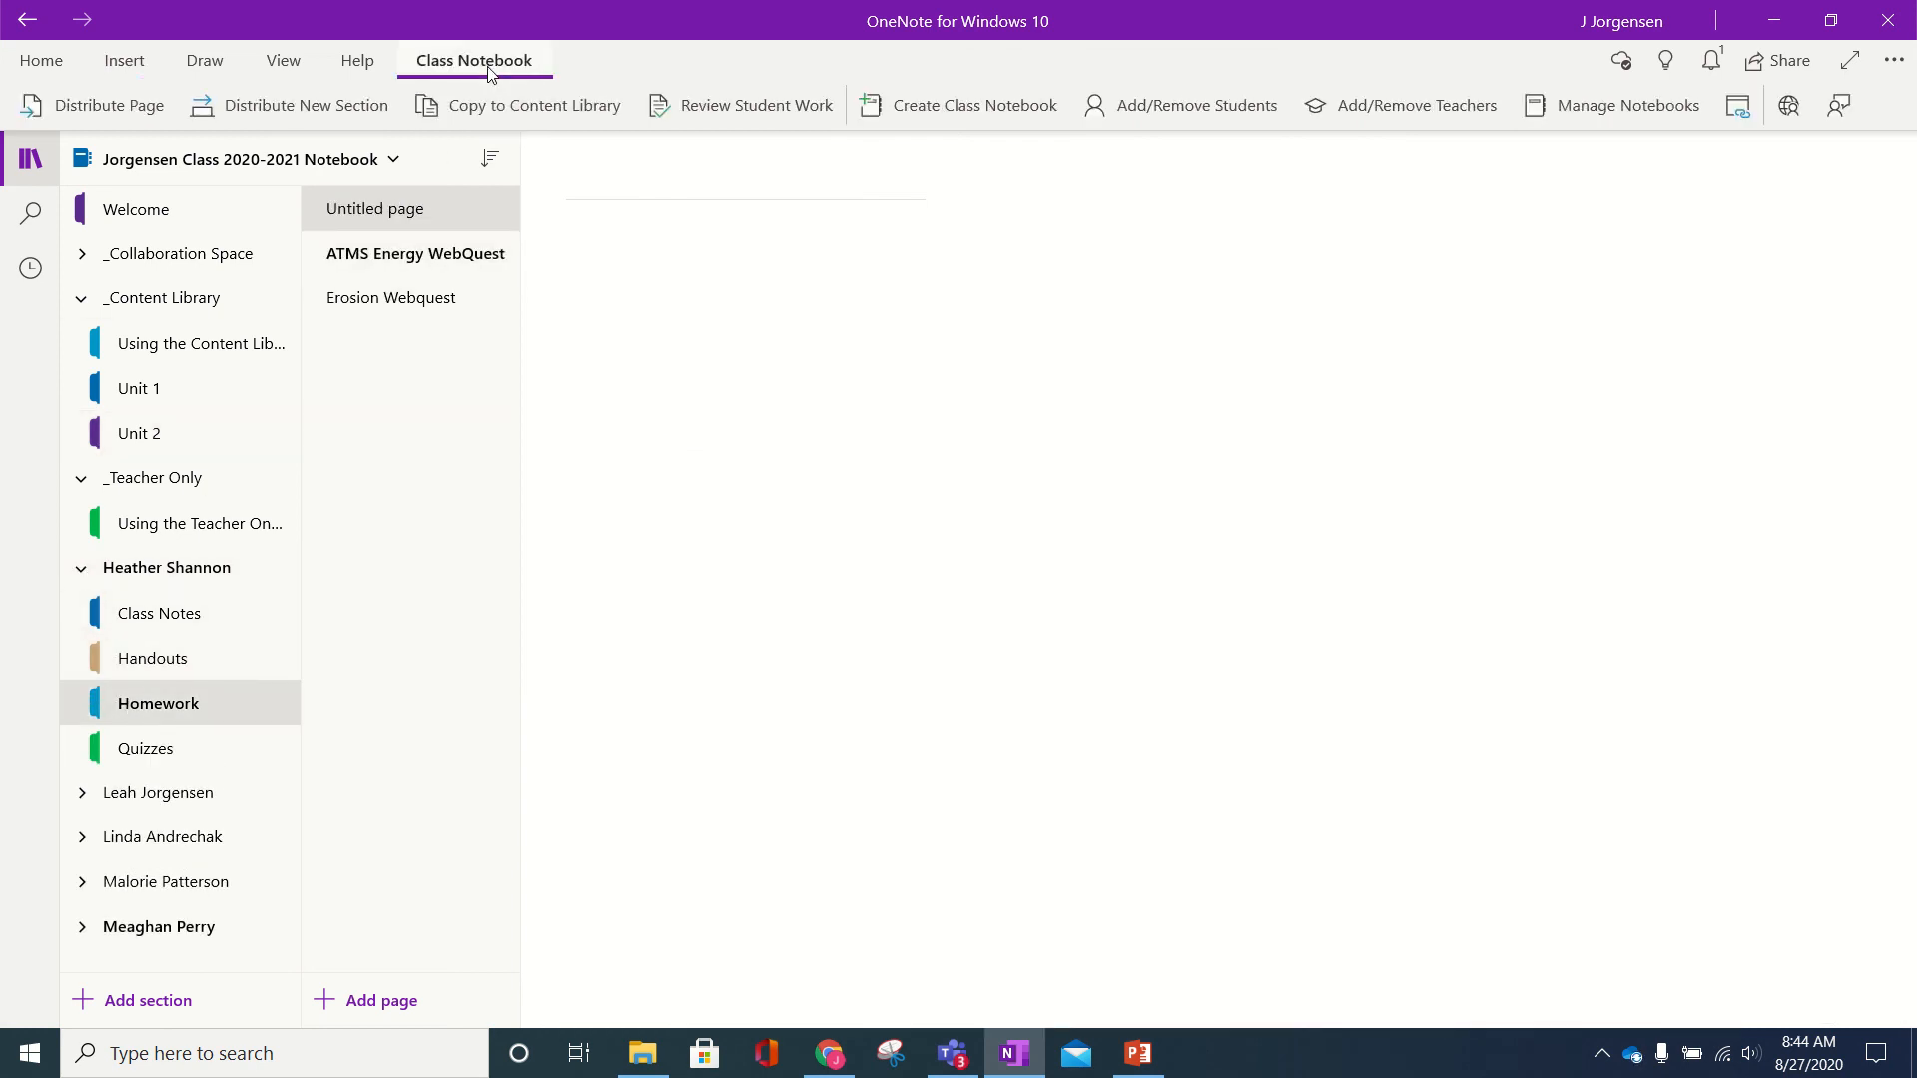
left_click(949, 1061)
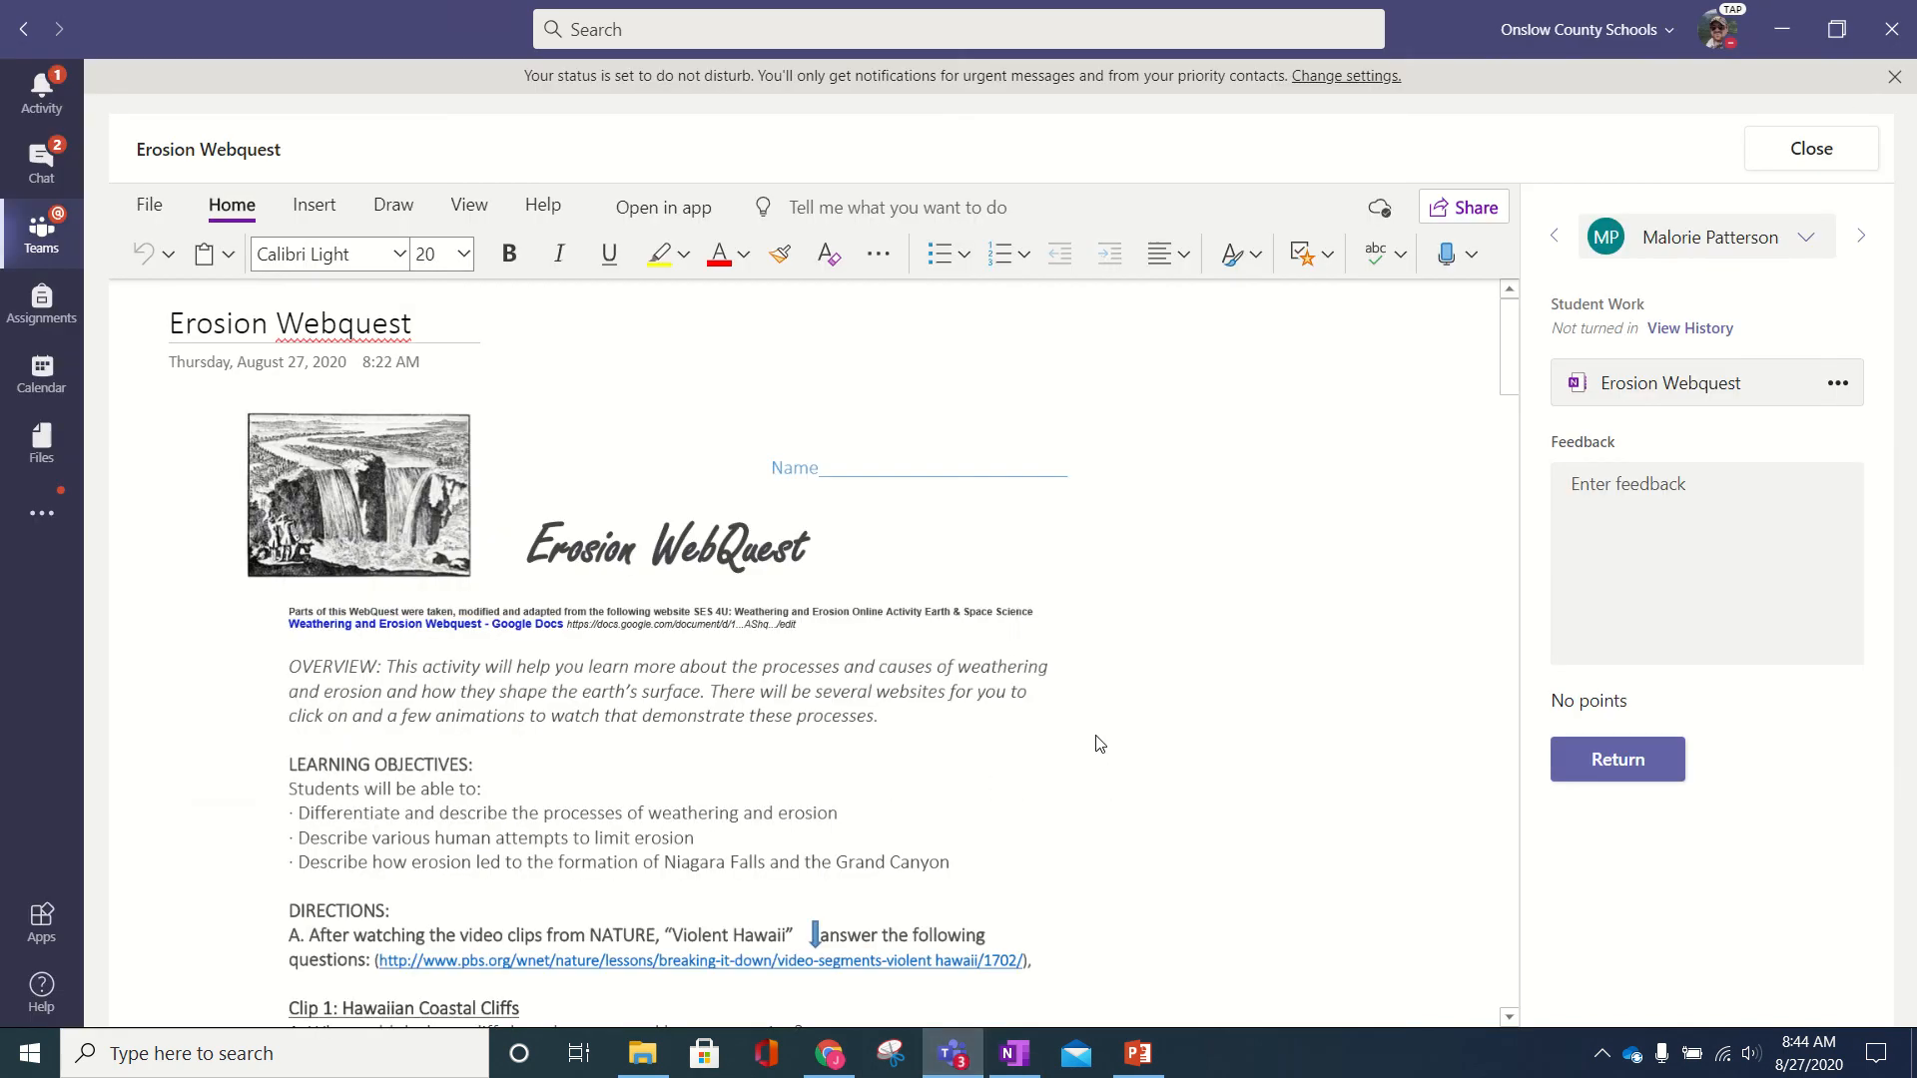
- Close the student's Erosion Webquest copy and return to the overview of three not-turned-in students
left_click(1103, 662)
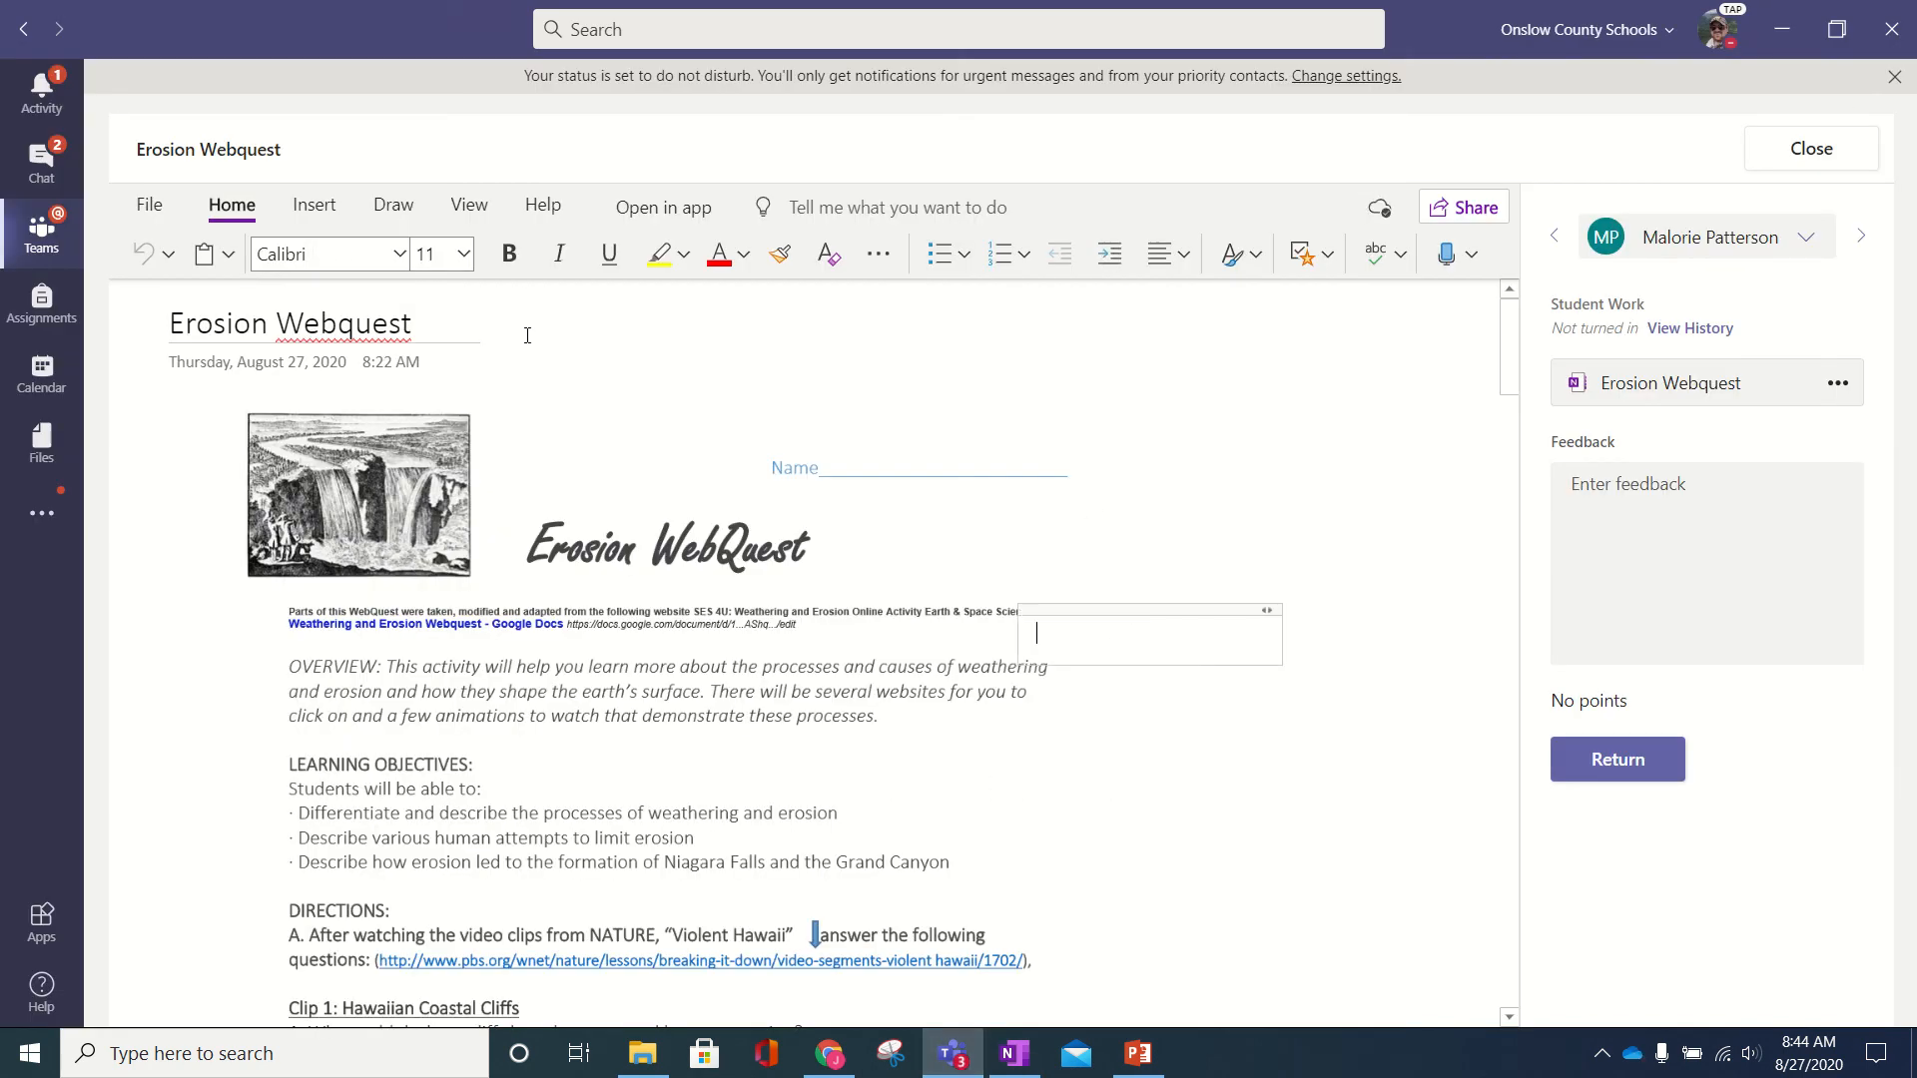
scroll(575, 599, "down", 1)
scroll(572, 604, "up", 1)
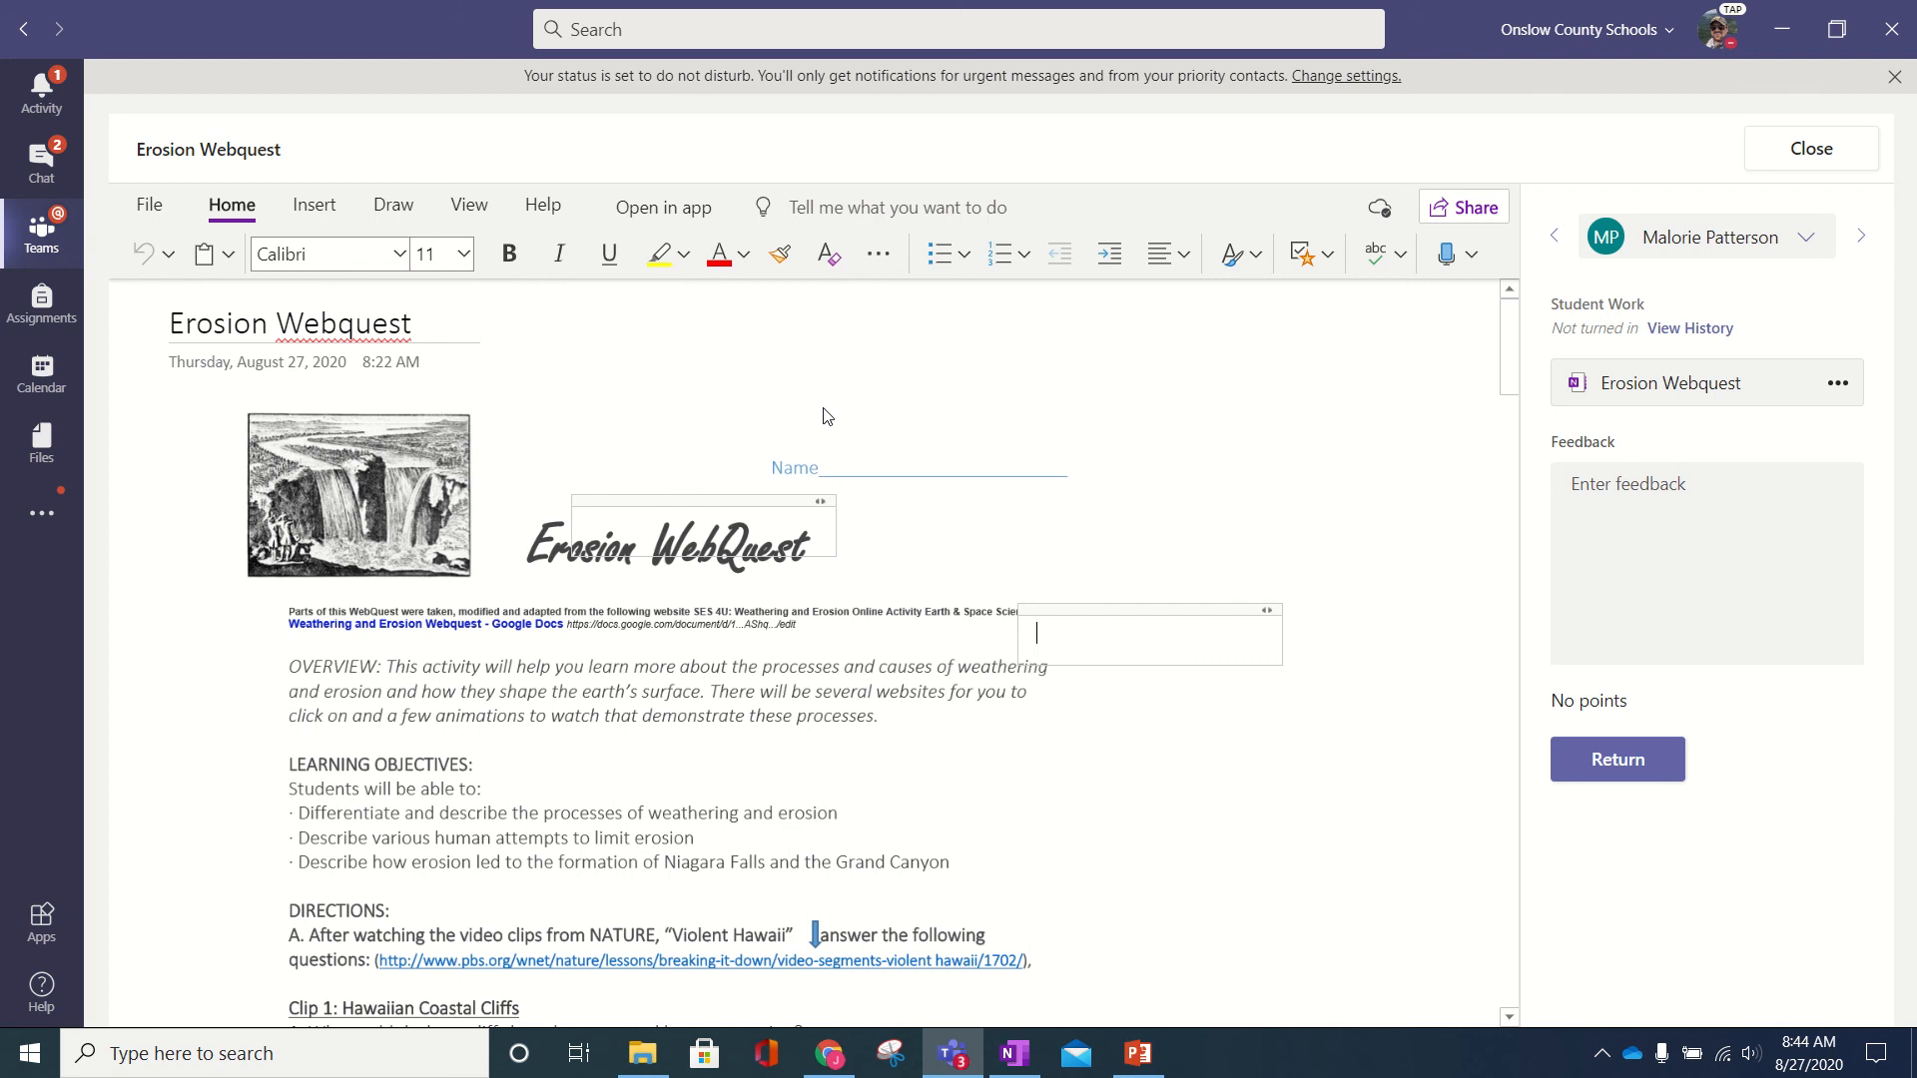
left_click(1797, 160)
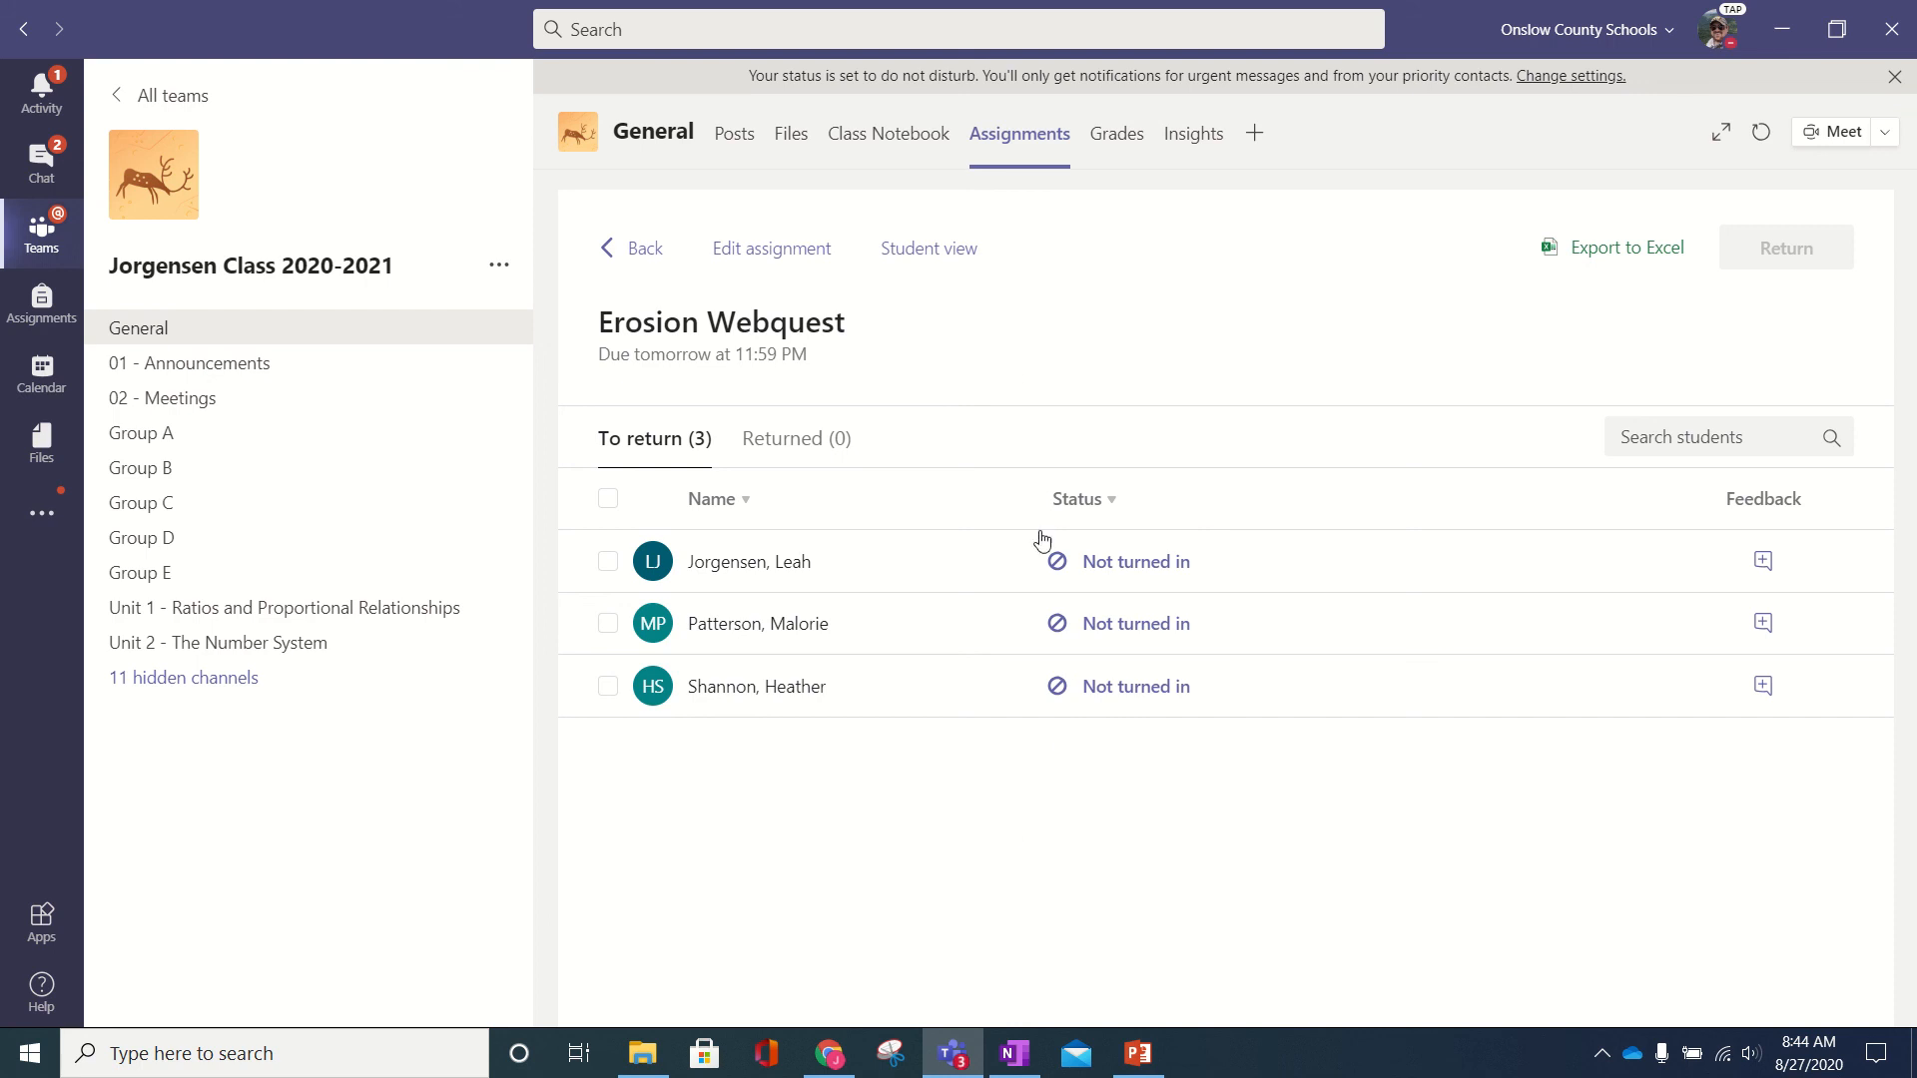
mouse_move(1088, 8)
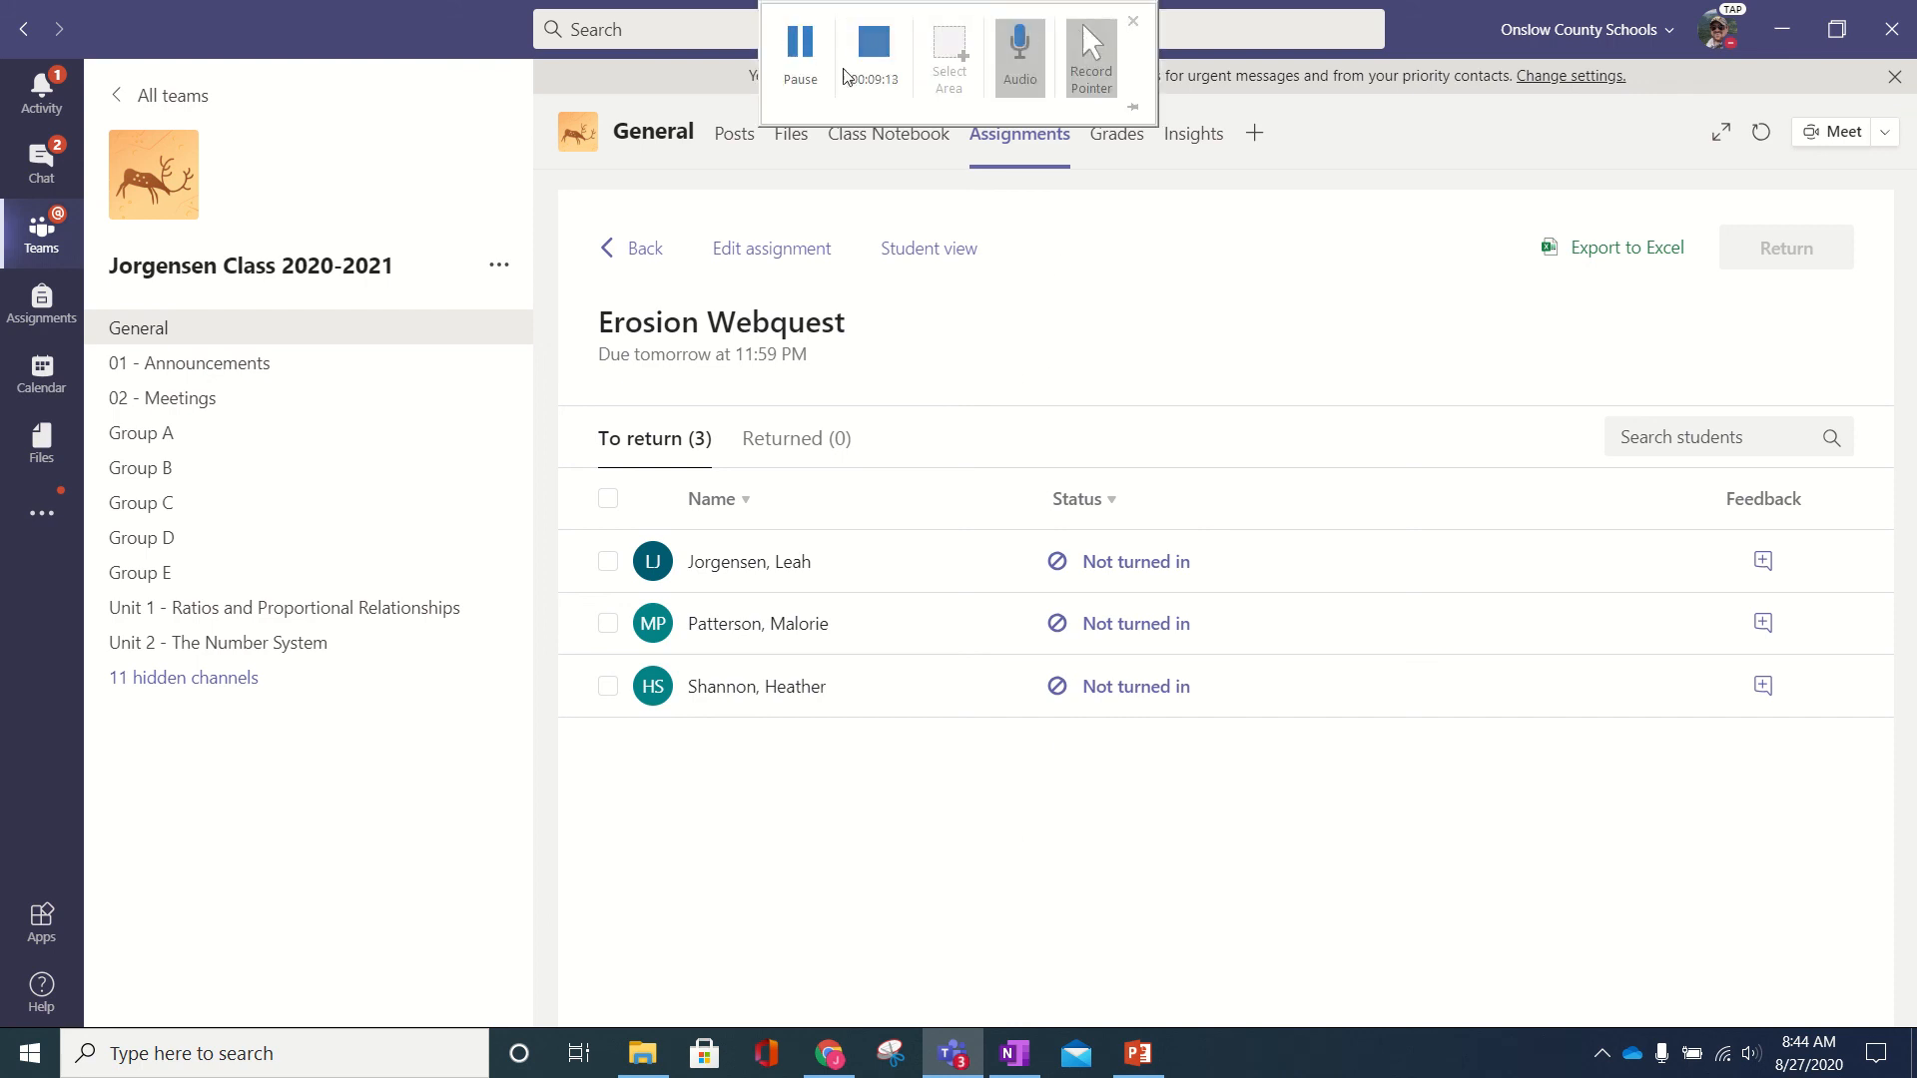